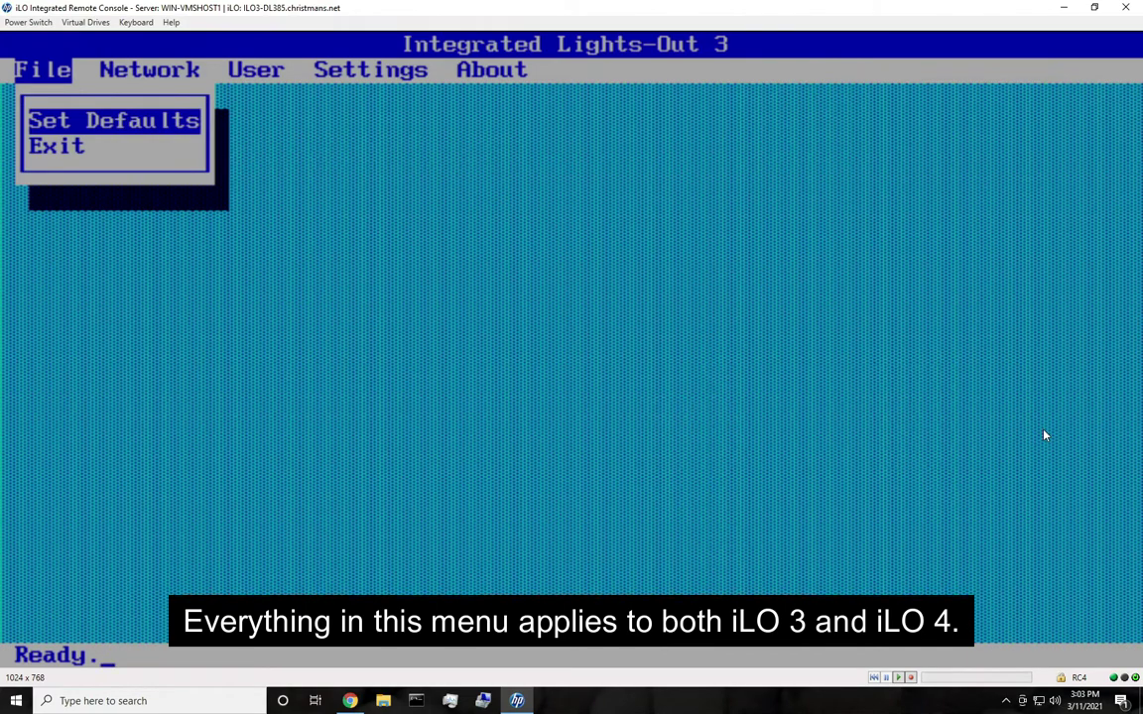
- Review the existing user account's login details and Lights-Out privileges in the iLO 3 setup utility, leaving without saving
key(Down)
key(Up)
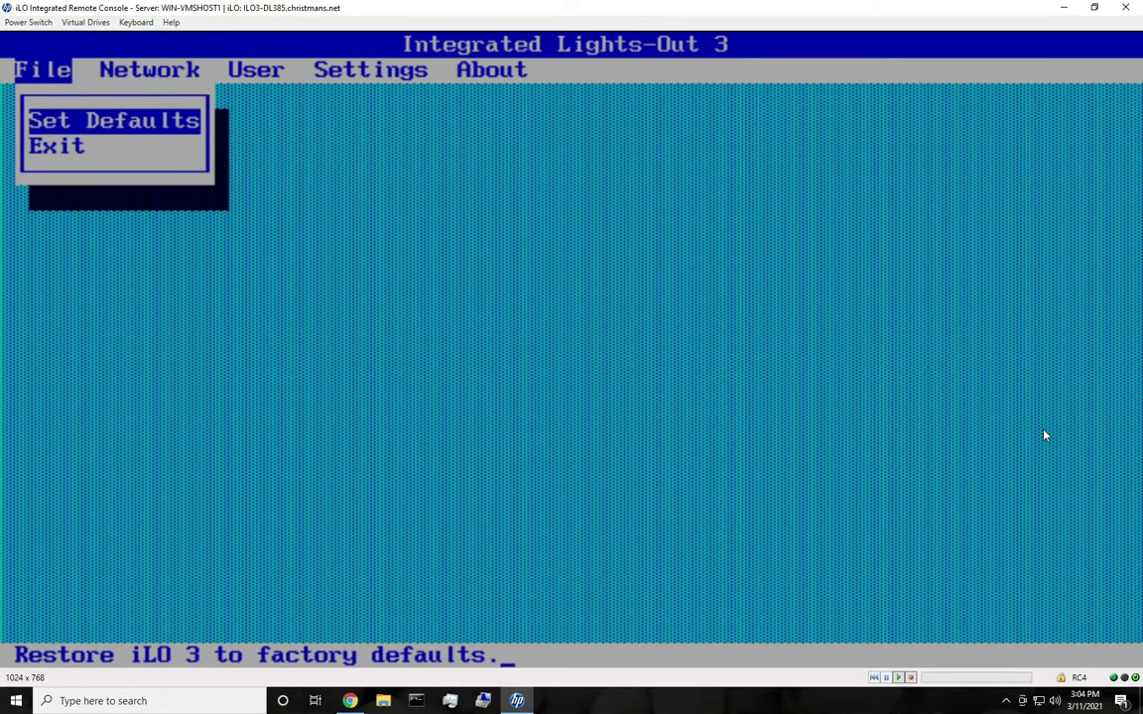
key(Right)
key(Right)
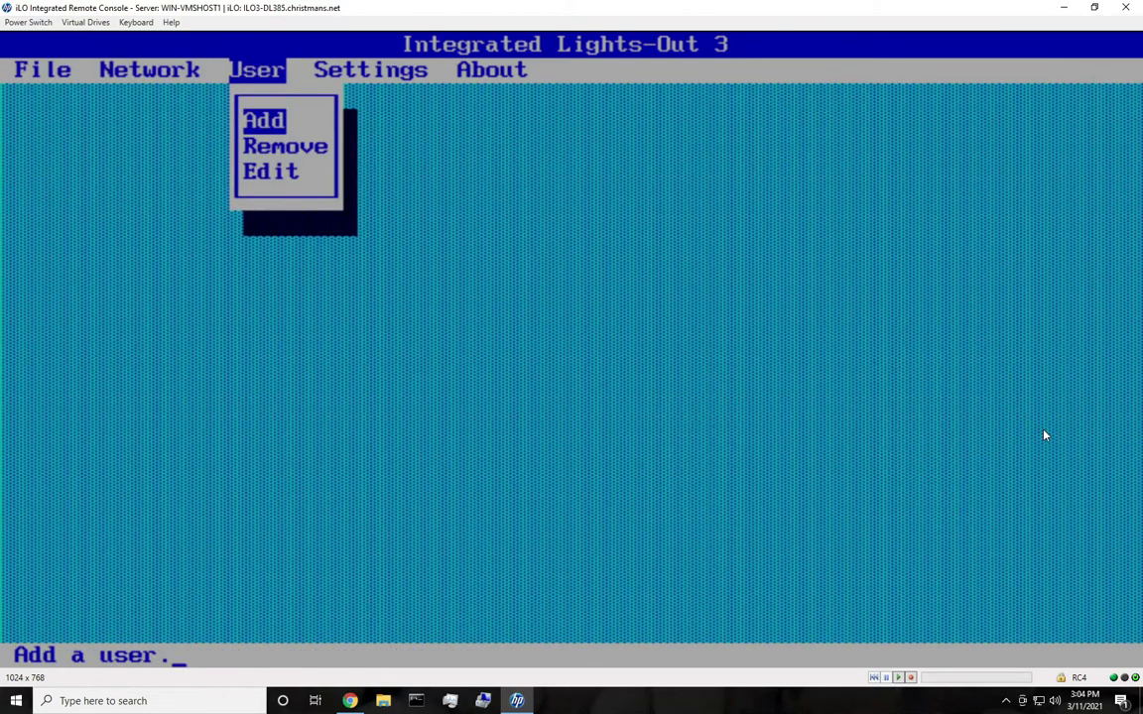
key(Down)
key(Down)
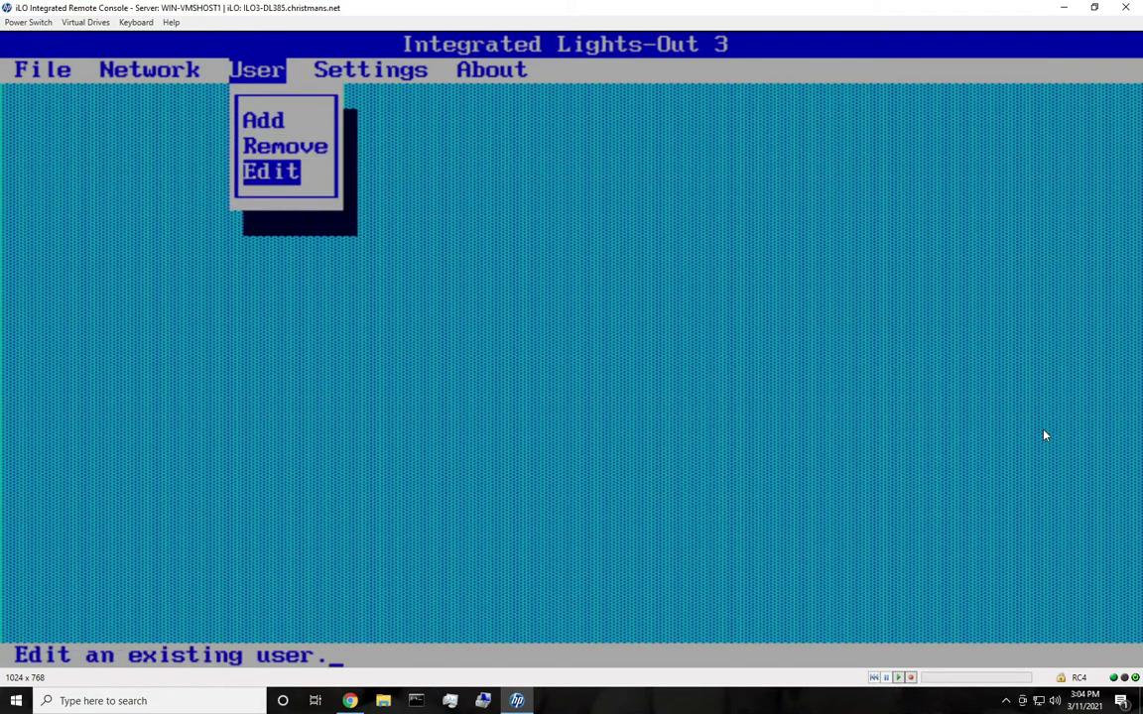
key(Return)
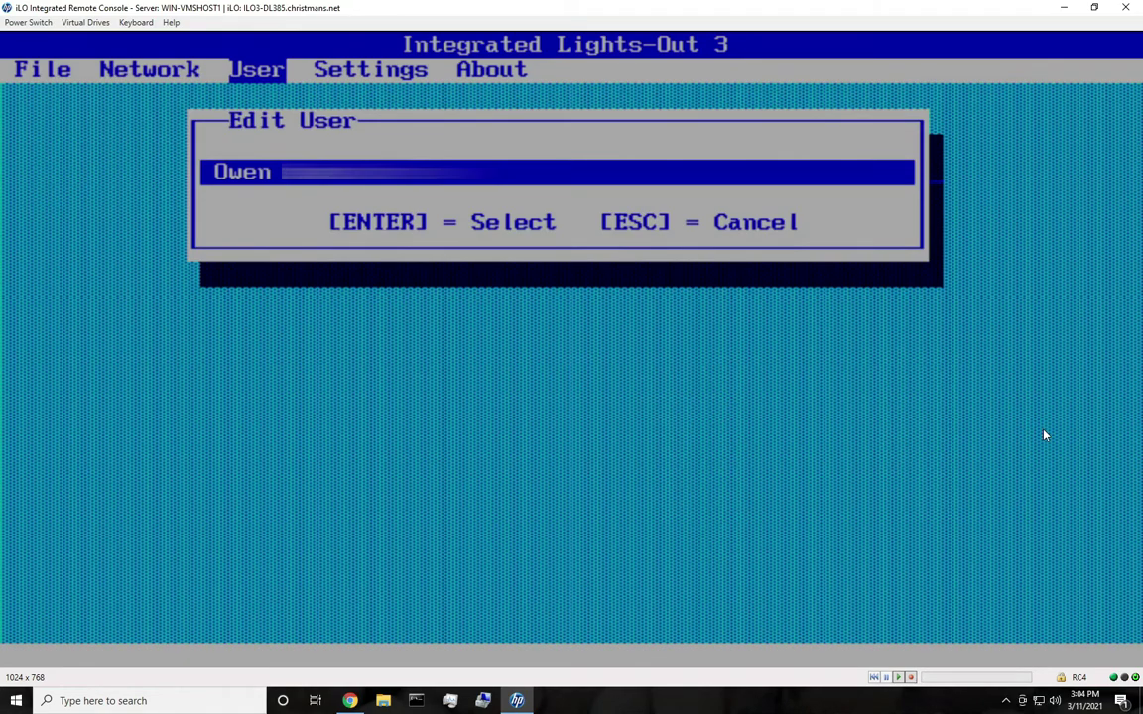
key(Return)
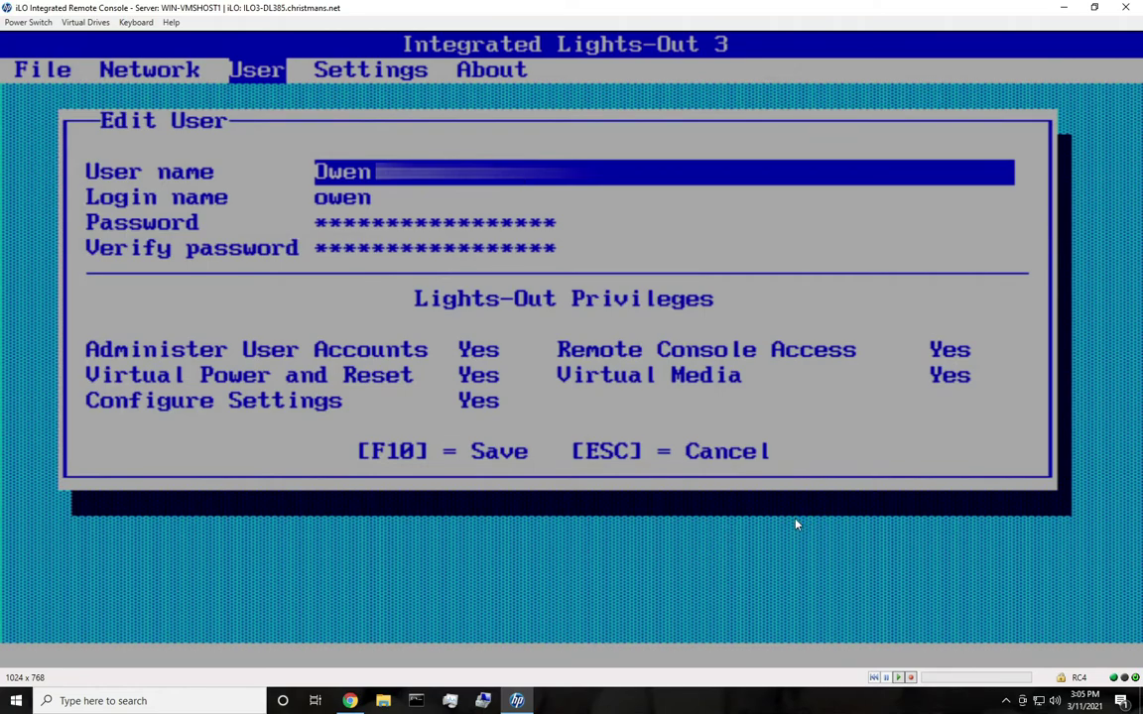
key(Escape)
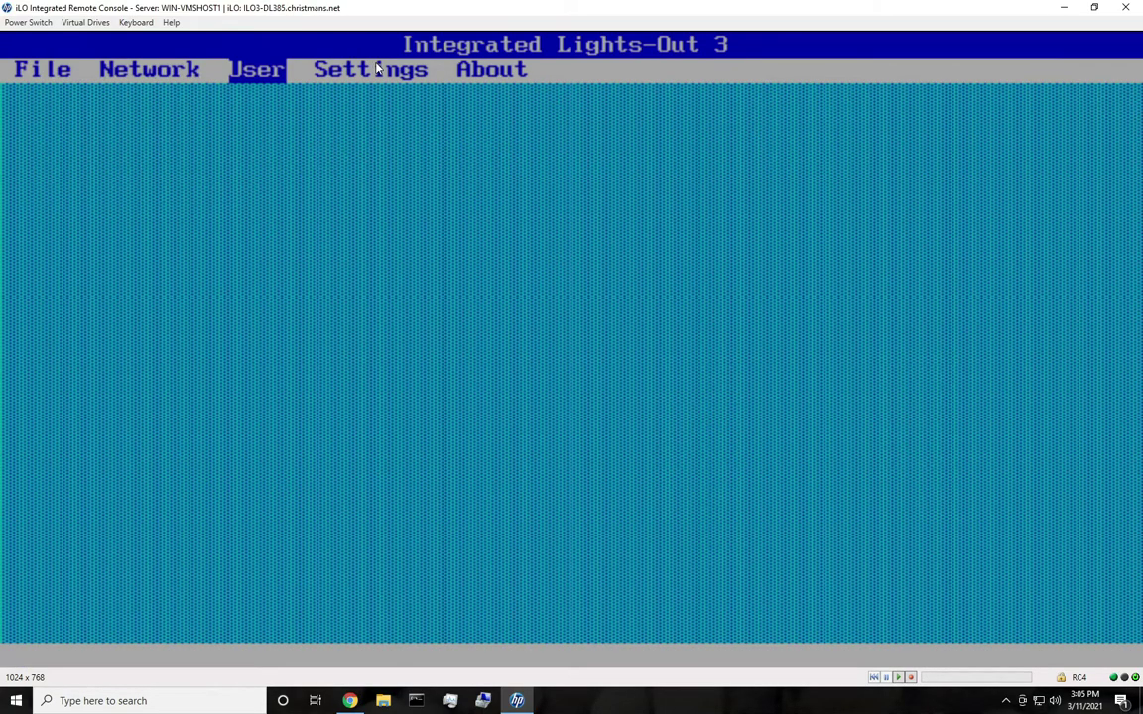
- Review the DHCP Enable and DNS Name settings in the network autoconfiguration, leaving without saving
key(Left)
key(Down)
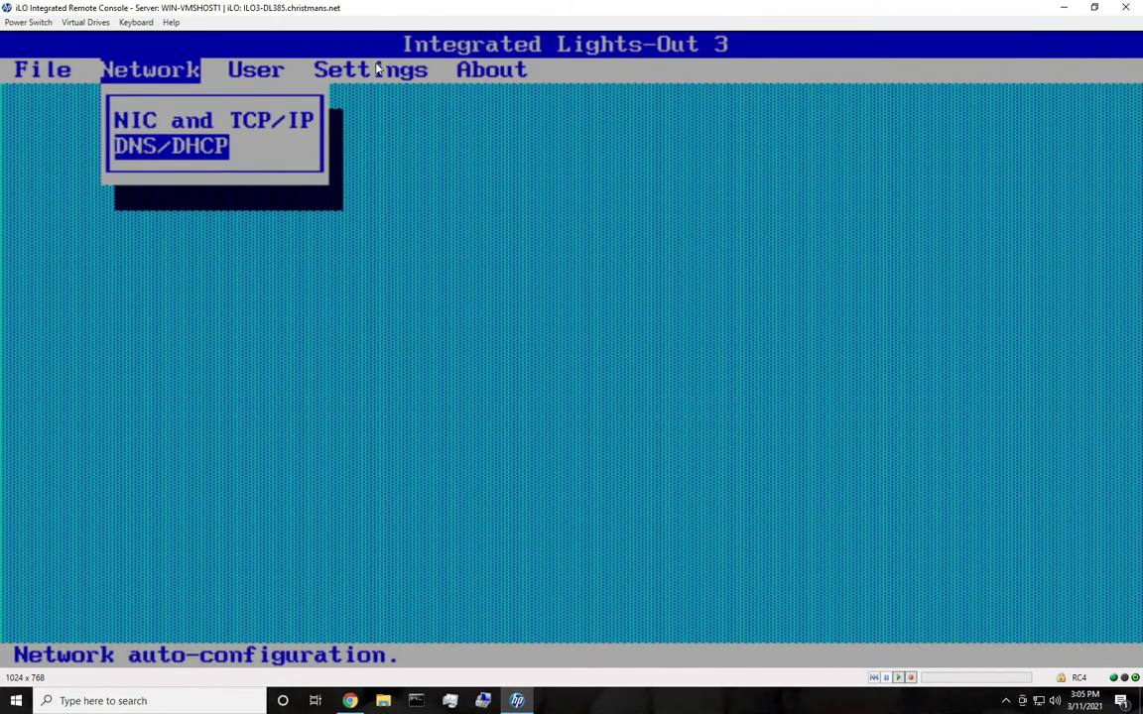
key(Return)
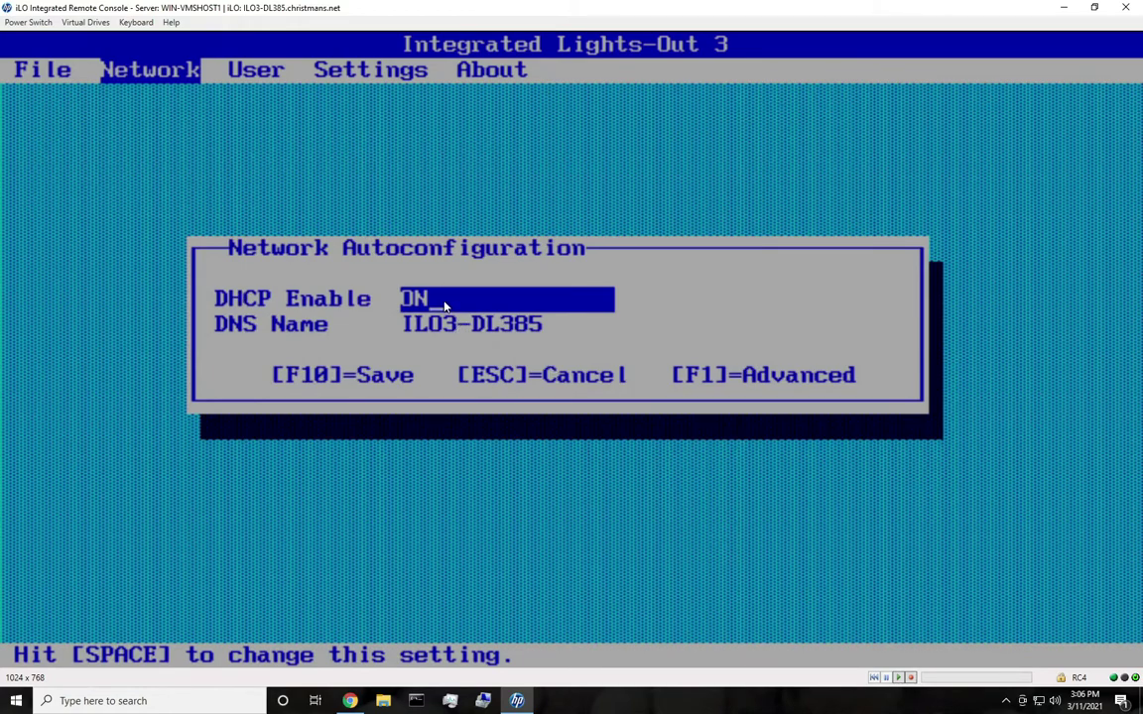
key(Escape)
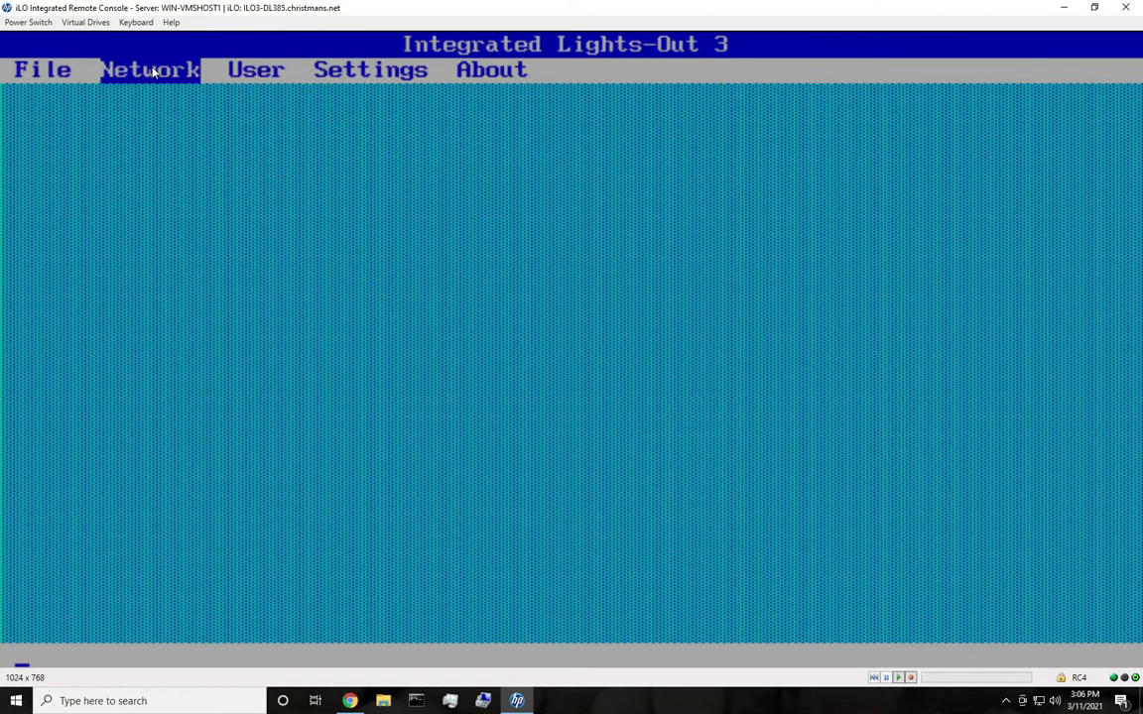
- Examine the NIC and TCP/IP configuration for the adapter state and DHCP-assigned addresses, leaving without saving
key(Return)
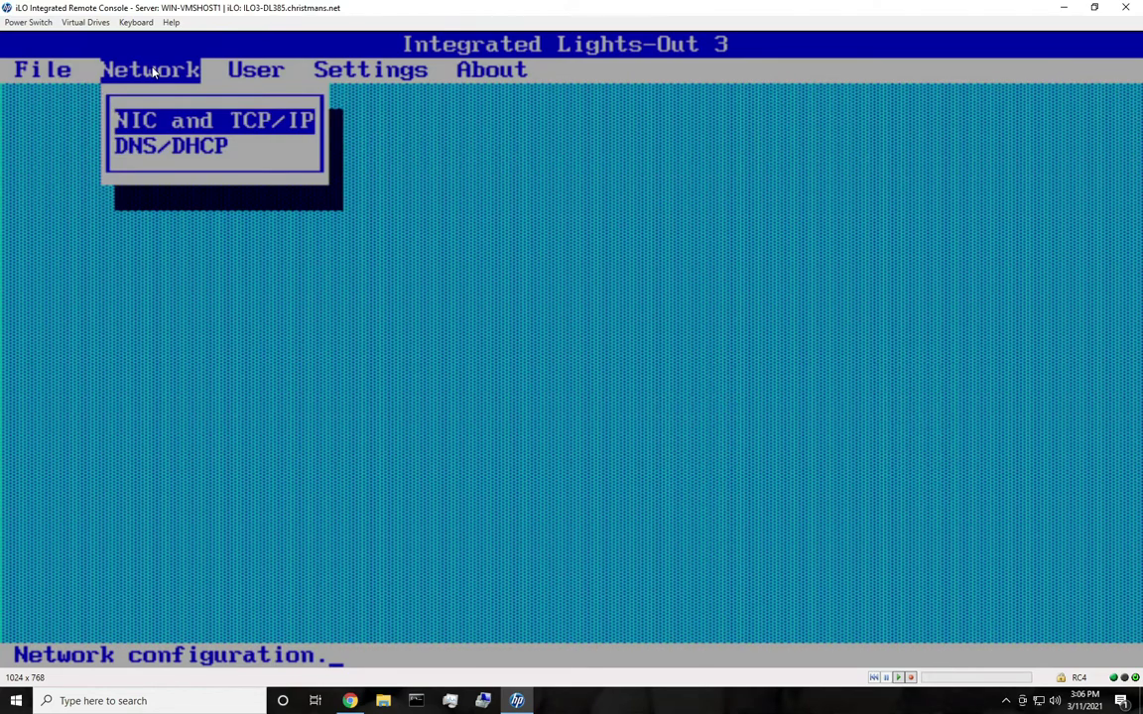
key(Return)
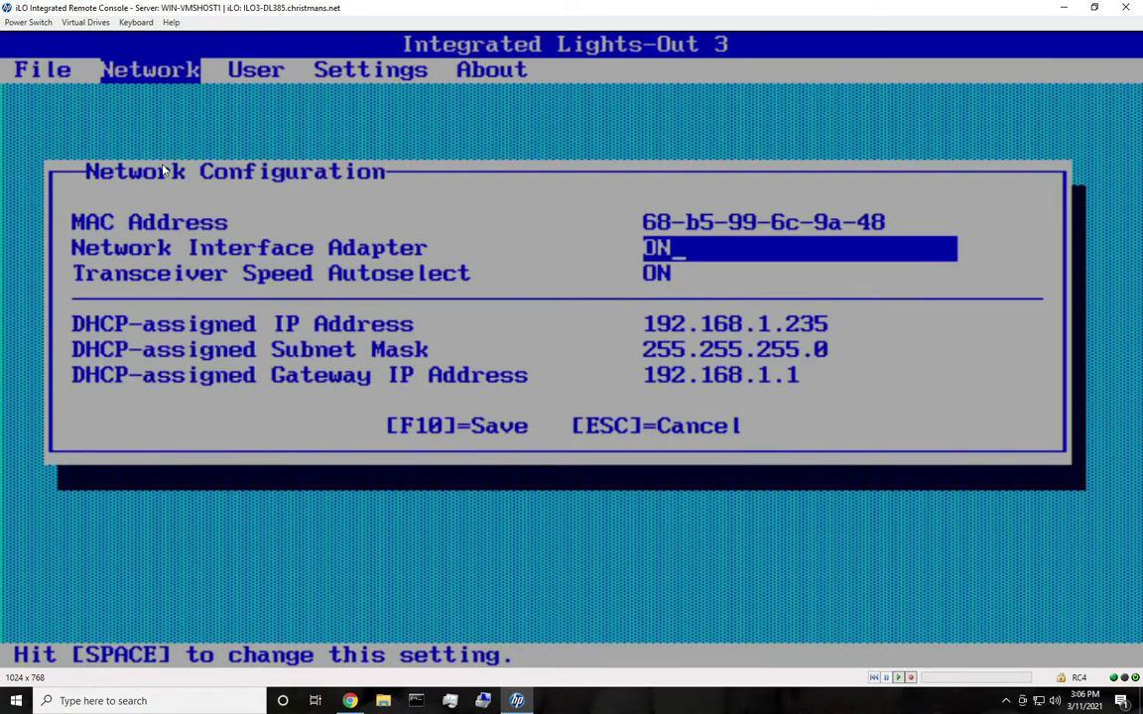
key(Escape)
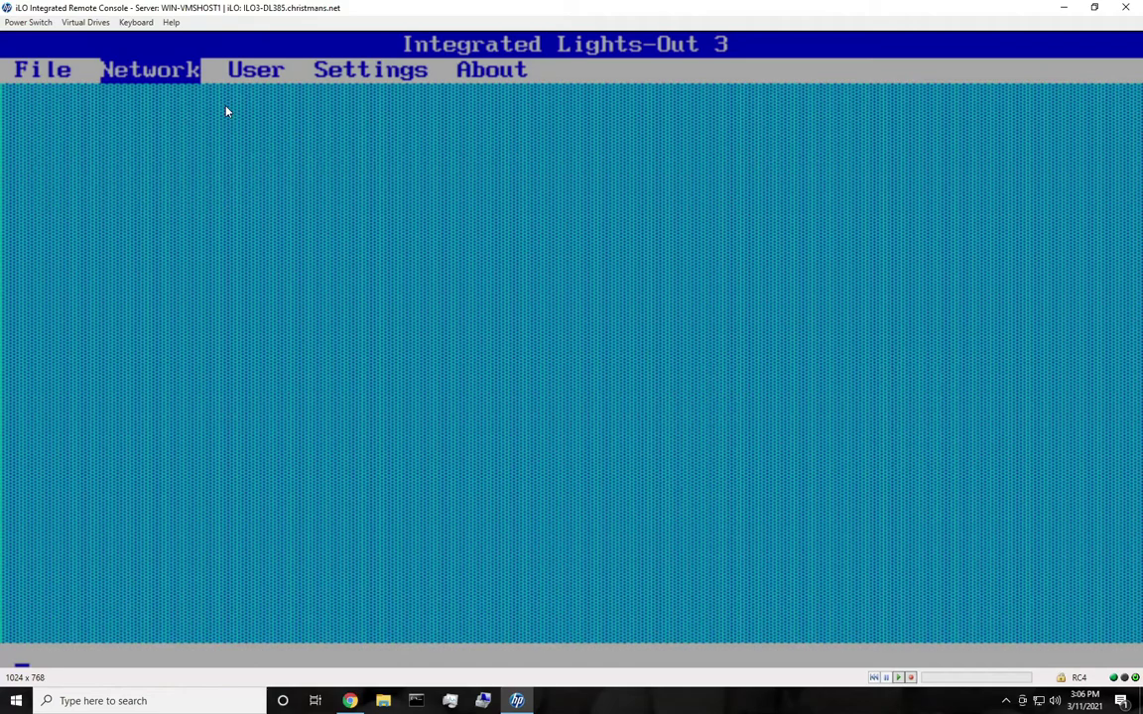
key(Return)
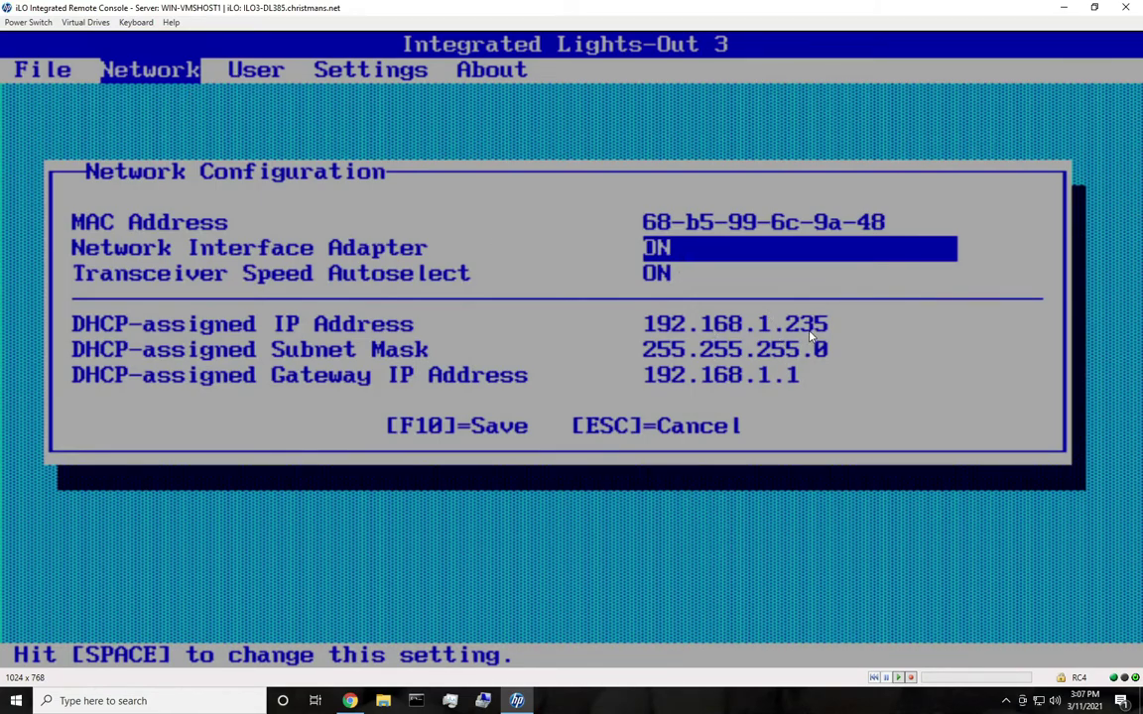
key(Escape)
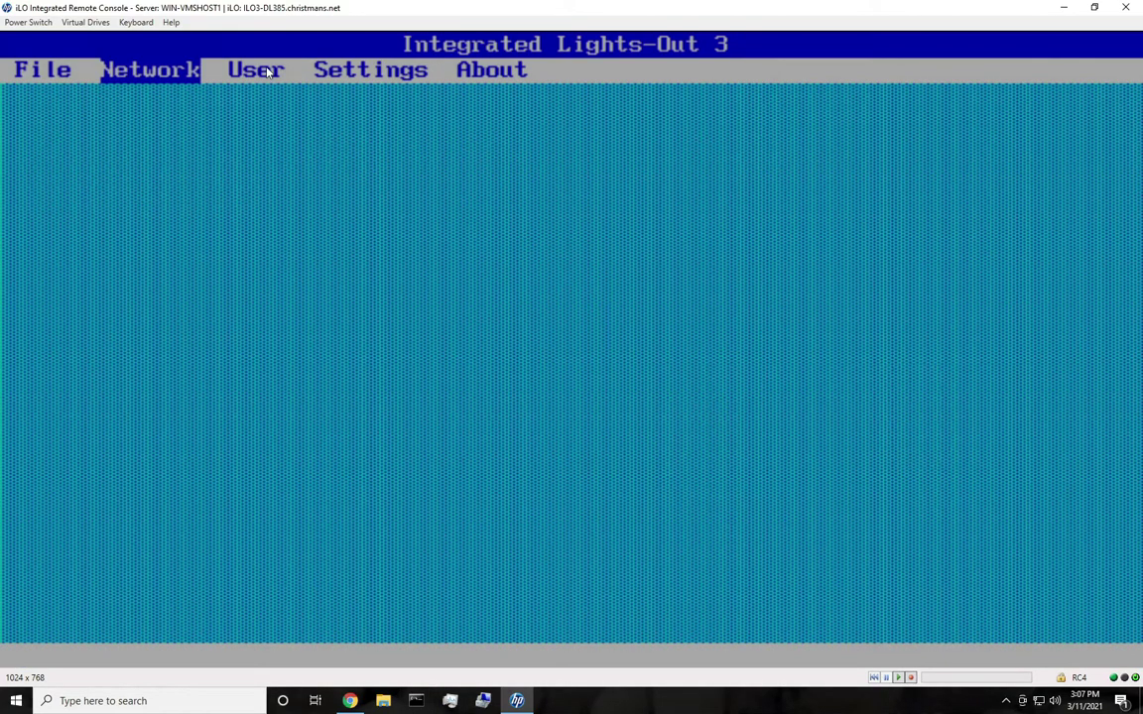
- Exit the iLO 3 setup utility so the server continues booting
key(Right)
key(Right)
key(Right)
key(Left)
key(Left)
key(Left)
key(Left)
key(Left)
key(Right)
key(Down)
key(Return)
key(Return)
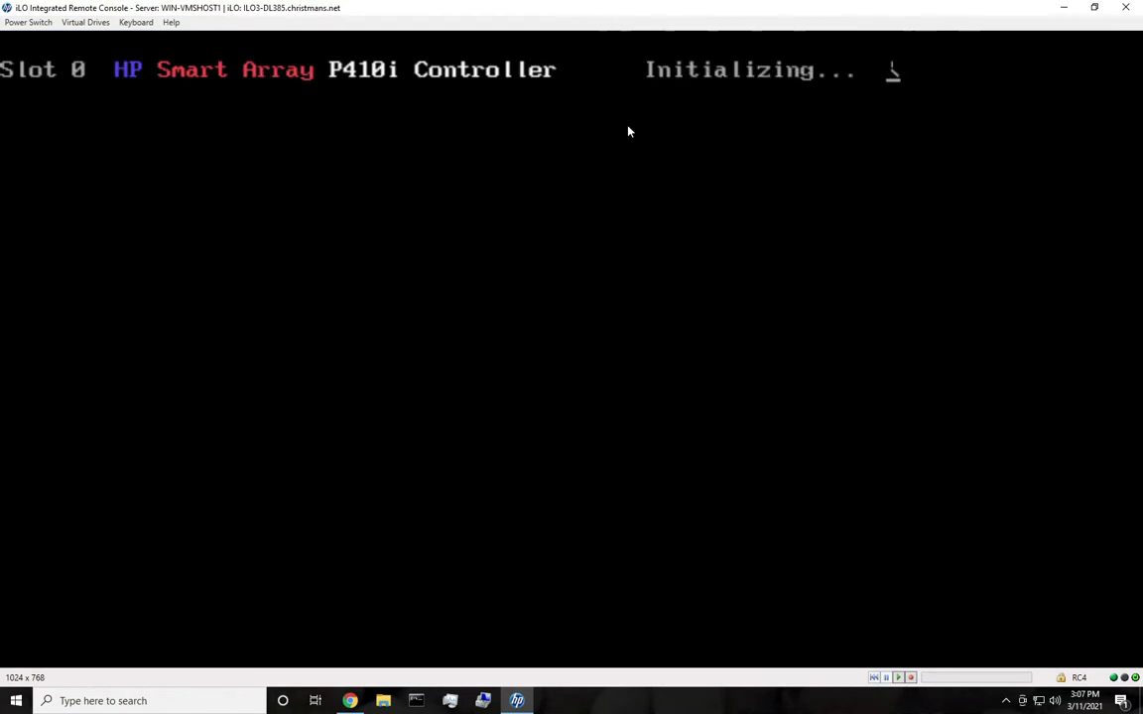
- Minimize the remote console and log in to the iLO 3 web interface in Chrome with the local user name and password
click(1064, 9)
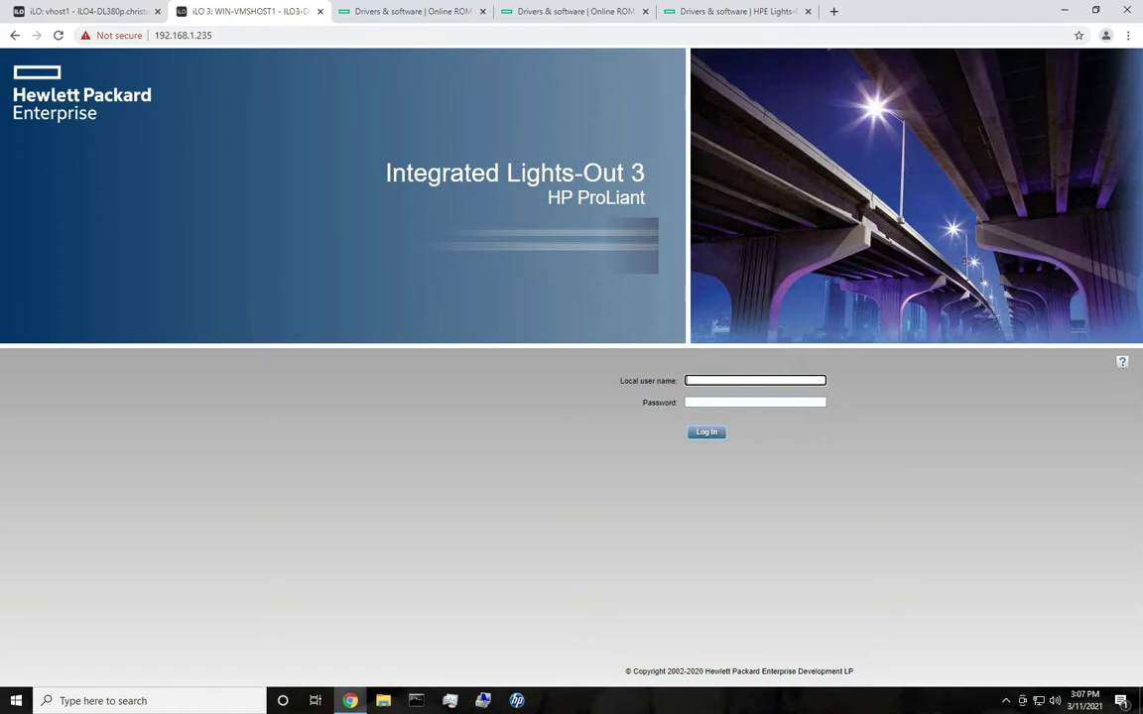
text(owen)
key(Tab)
text(••••••••••••)
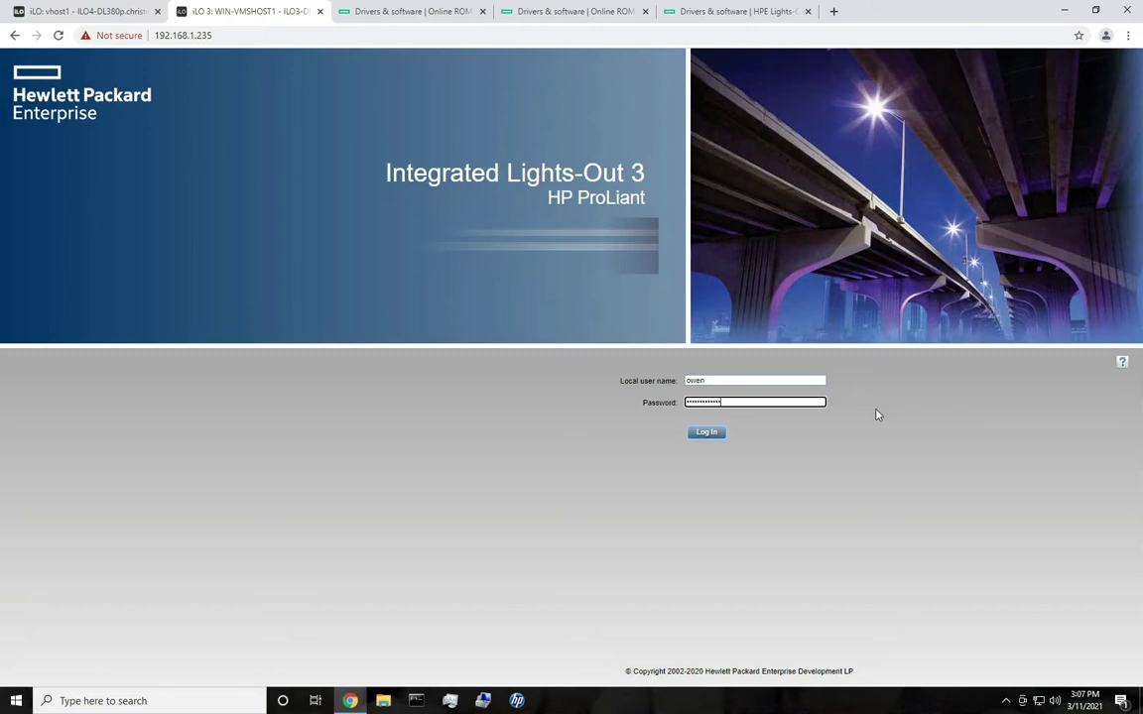
key(Return)
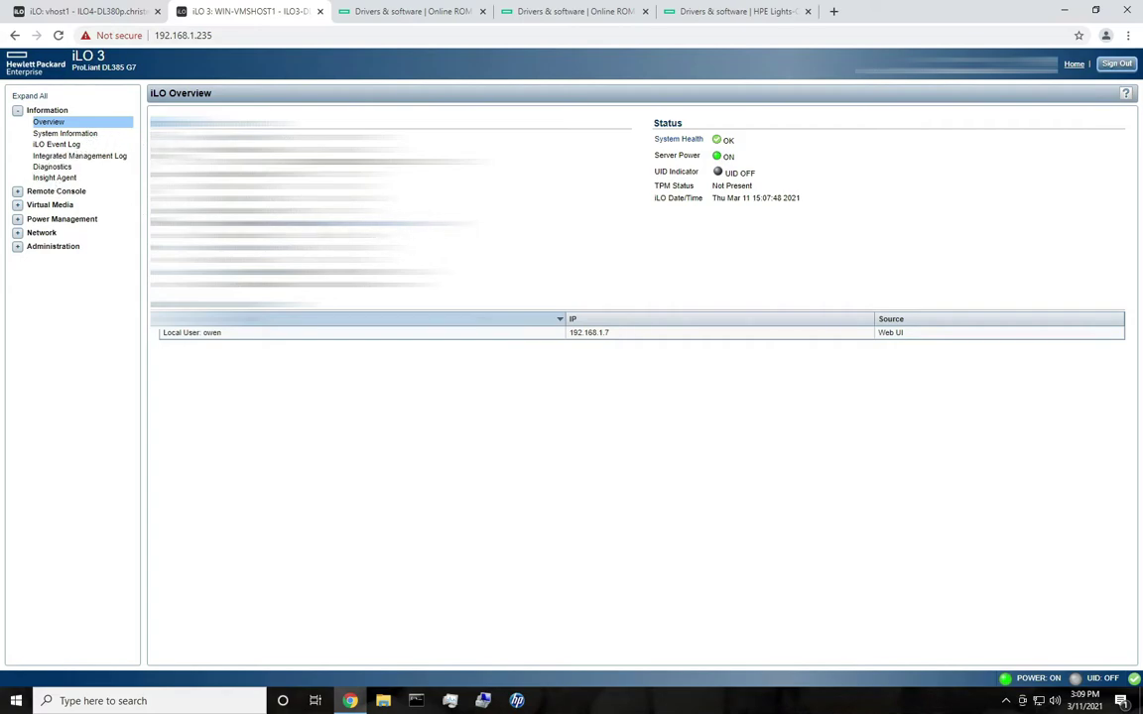
- Examine the iLO 3 system information for fans, temperatures, power, processors and memory, returning to the health summary
click(79, 136)
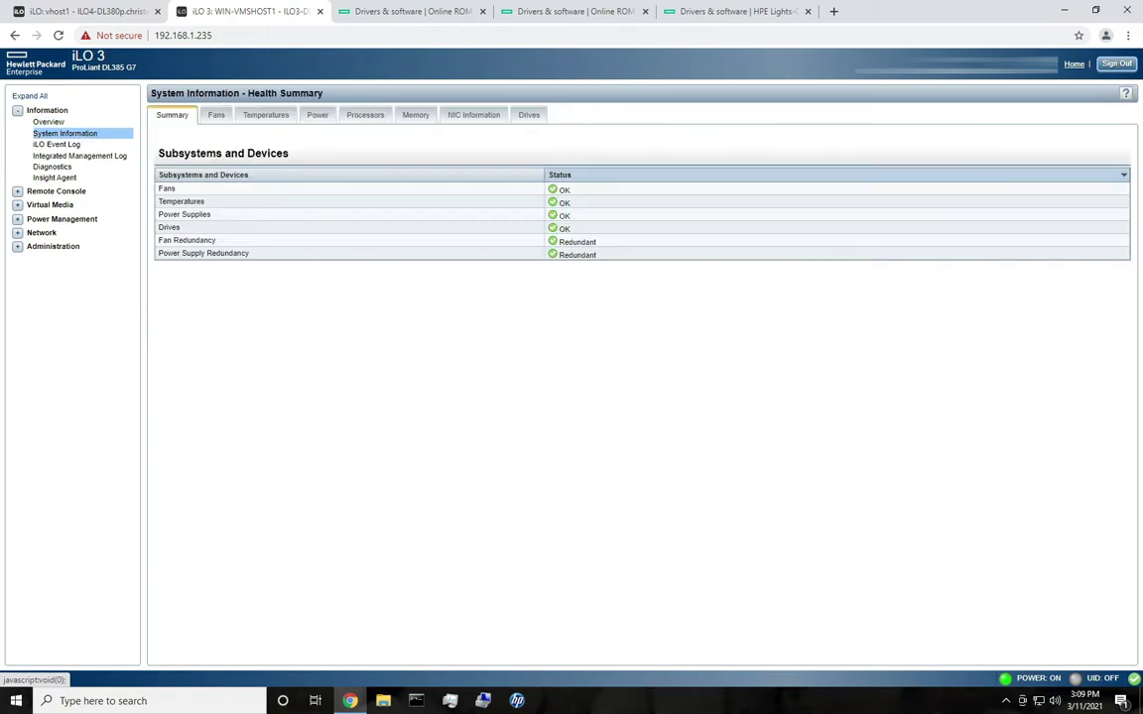
click(218, 116)
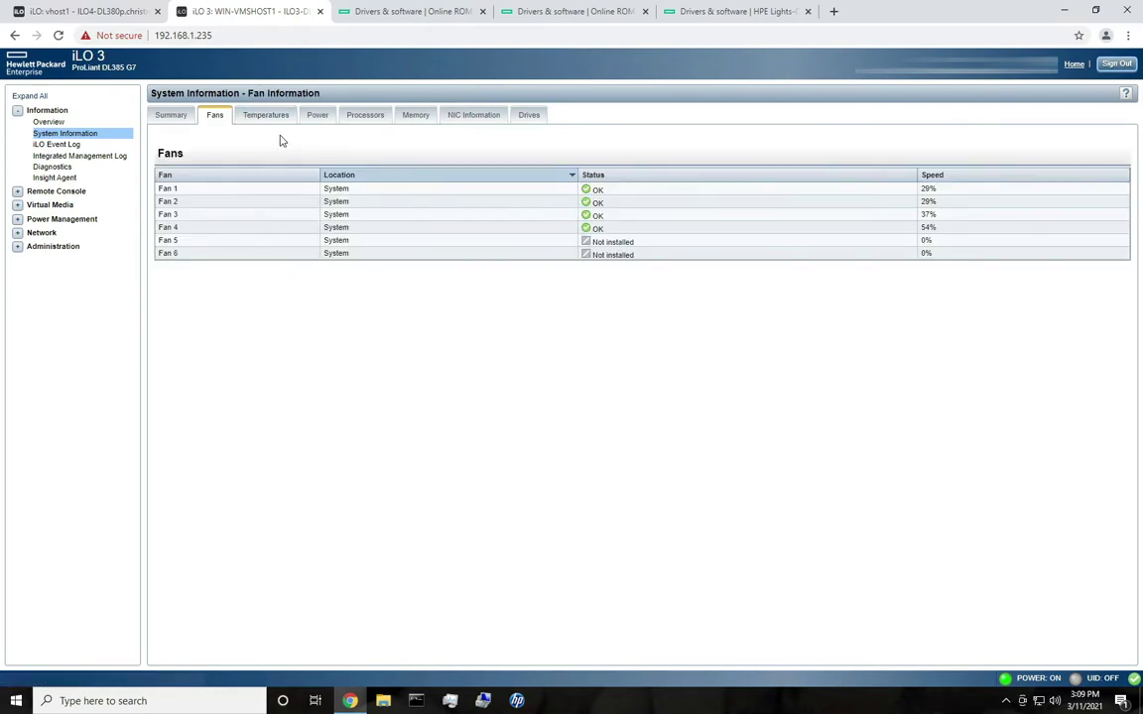
click(264, 115)
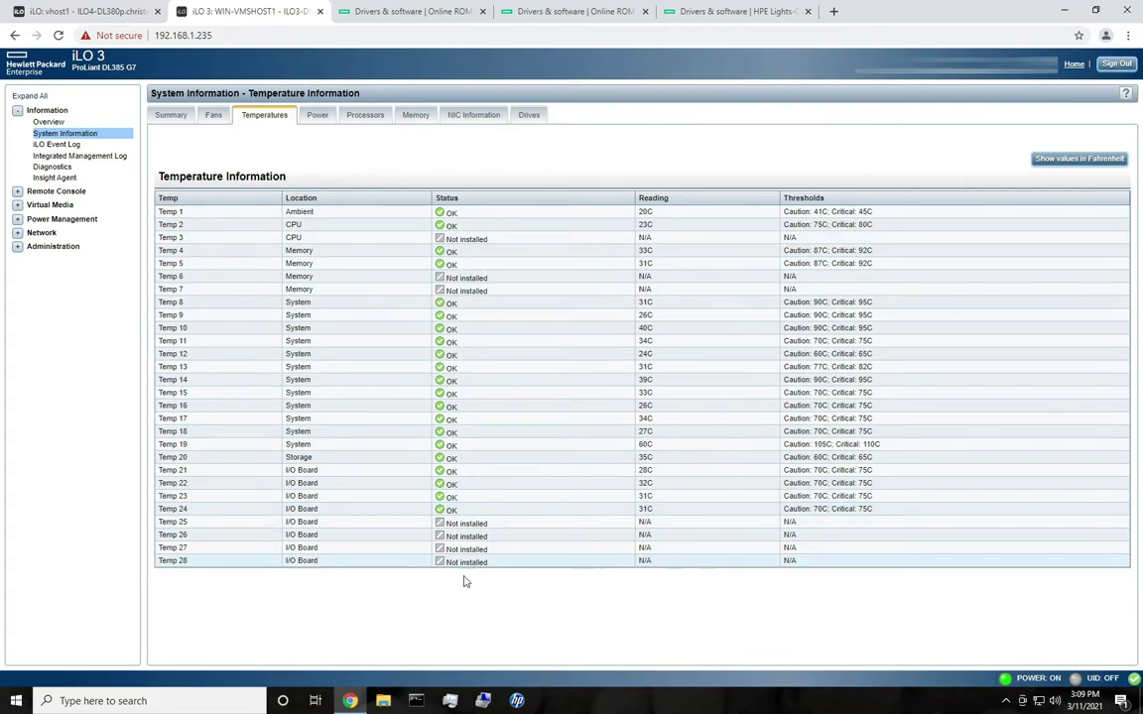
click(315, 116)
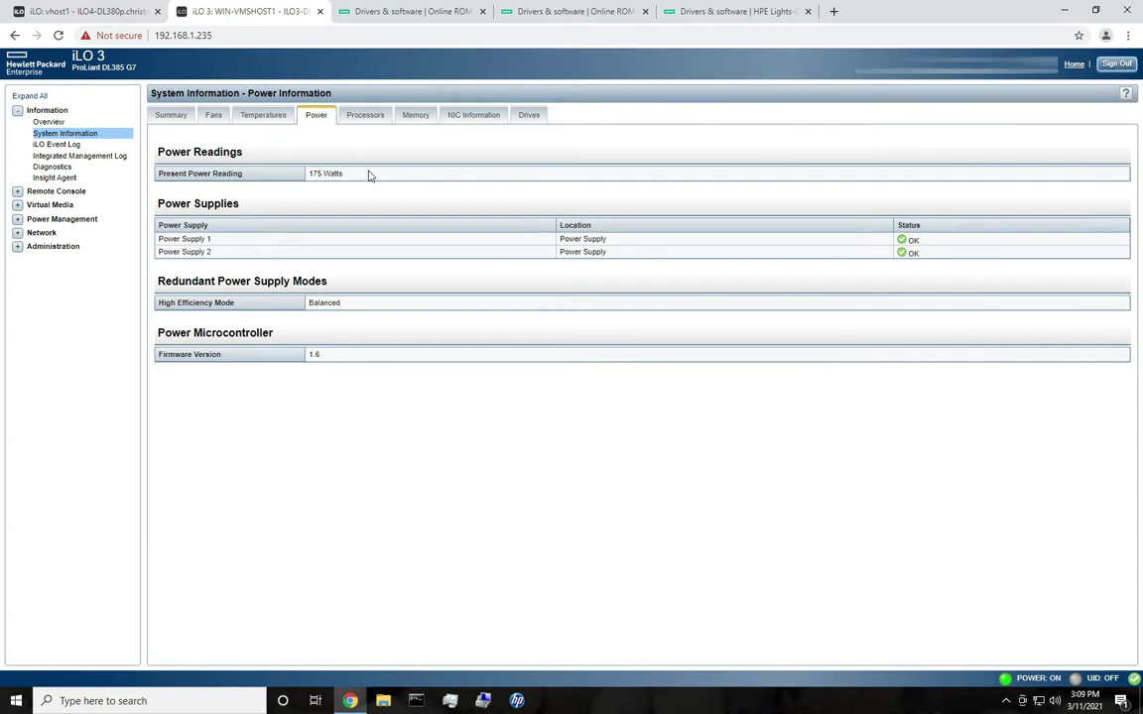
click(365, 115)
click(417, 116)
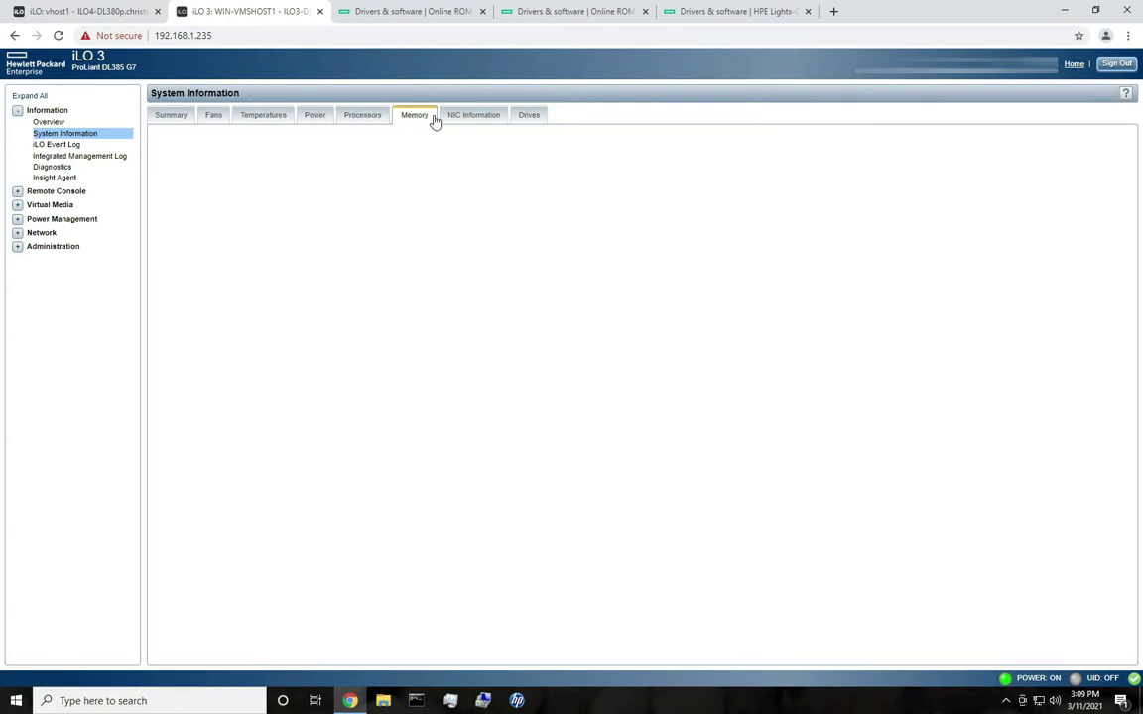
click(171, 116)
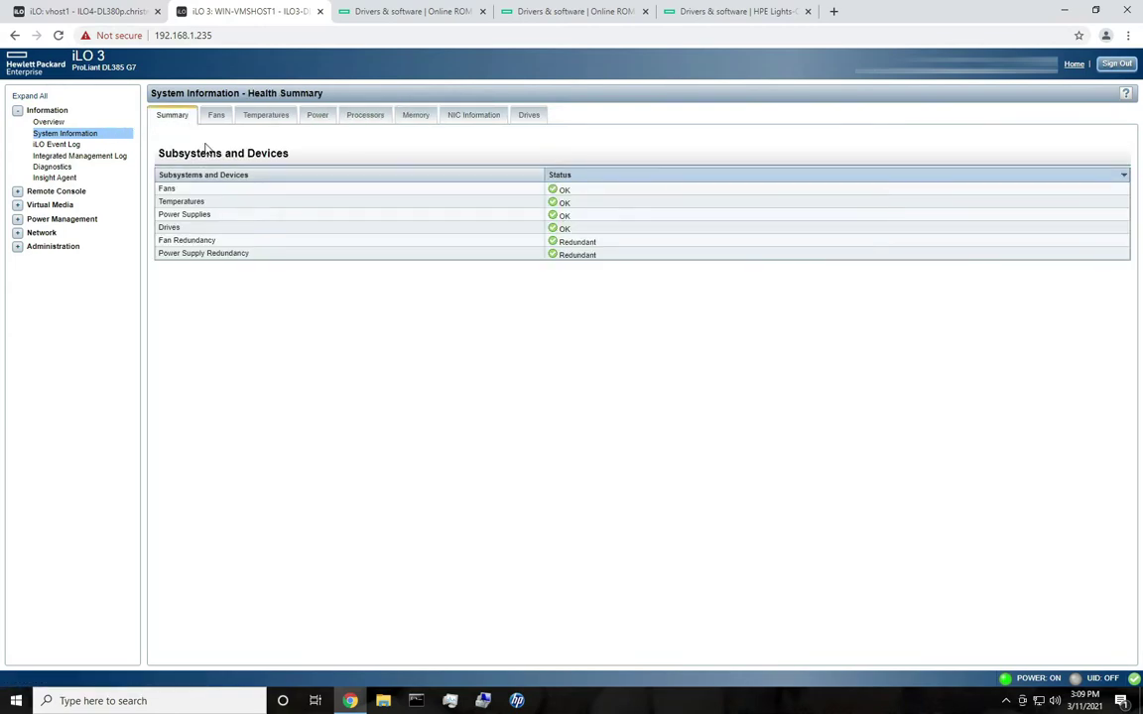
- Log in to the iLO 4 web interface at 192.168.1.2 with the local user name and account password
click(89, 8)
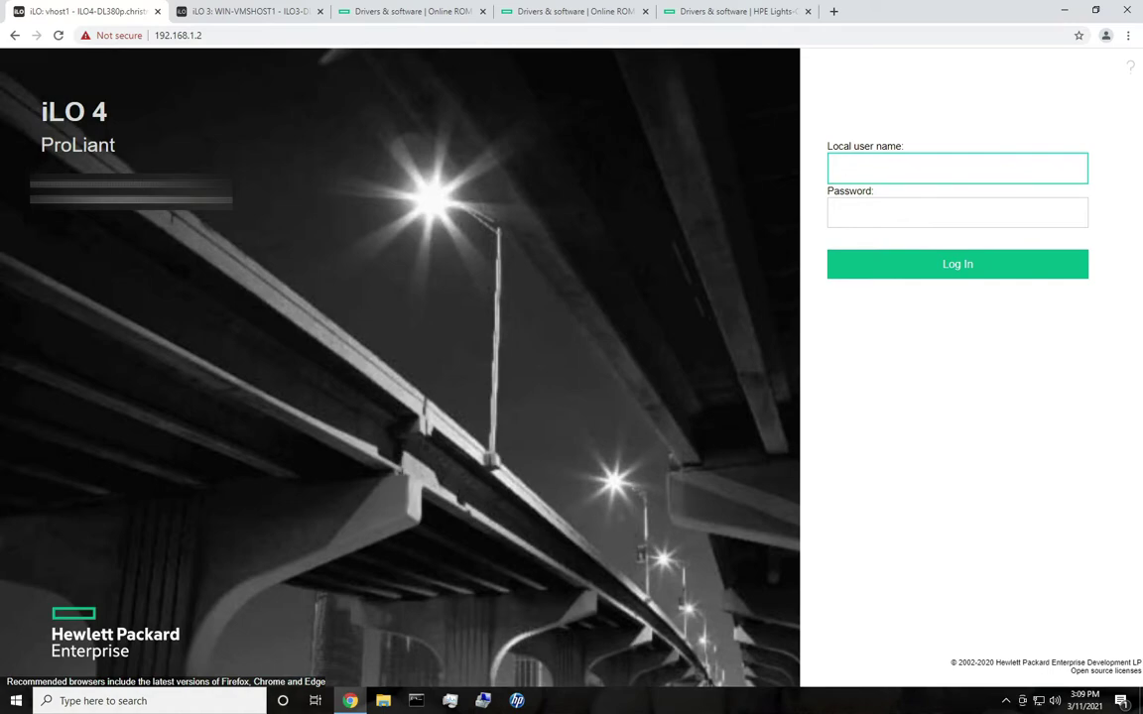
text(owen)
click(957, 212)
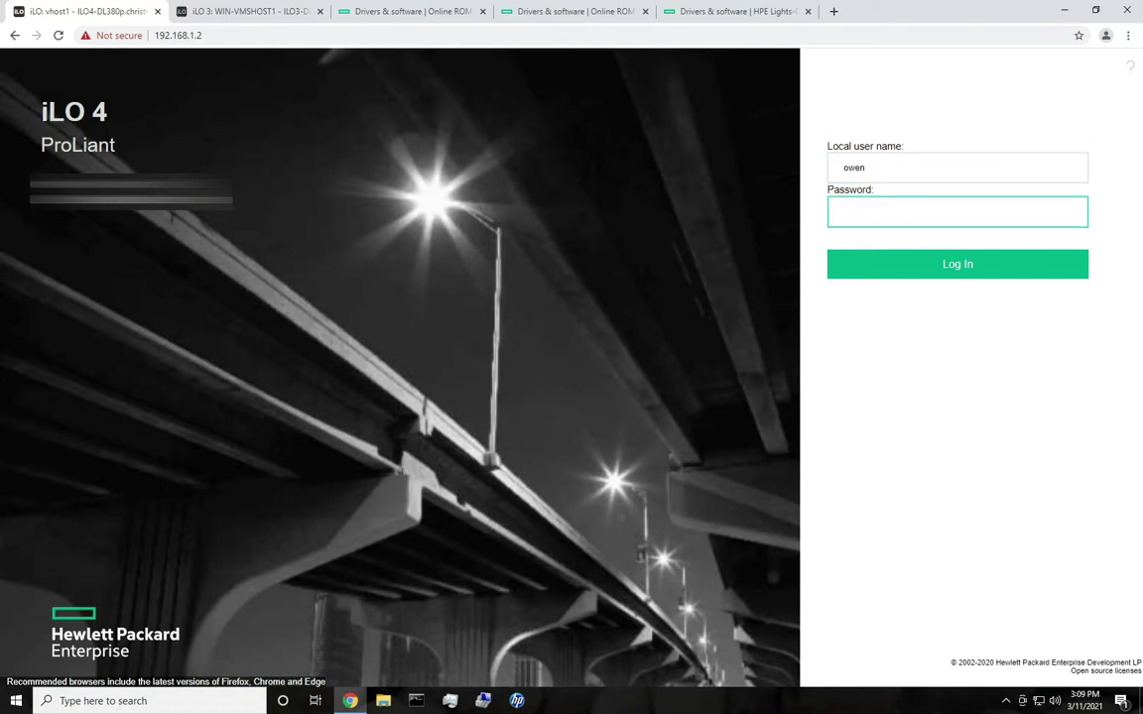
text(•••••)
key(Return)
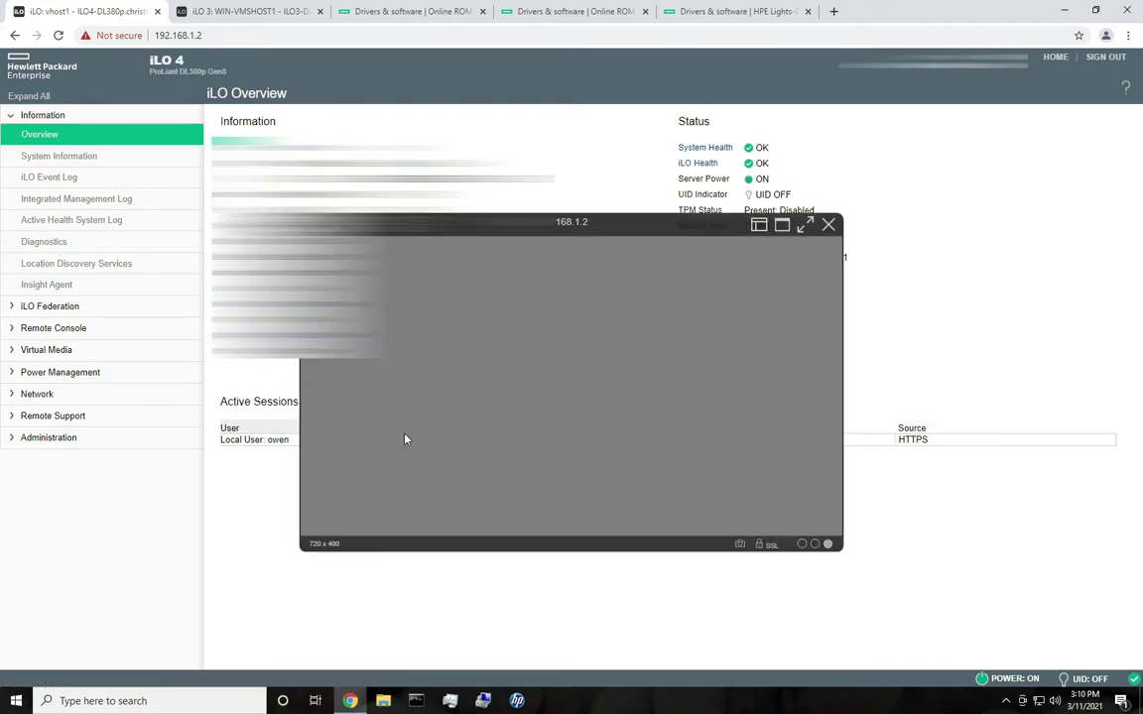
- Move the iLO 4 remote console window up to view the server's output, and close the console
drag(592, 213, 579, 149)
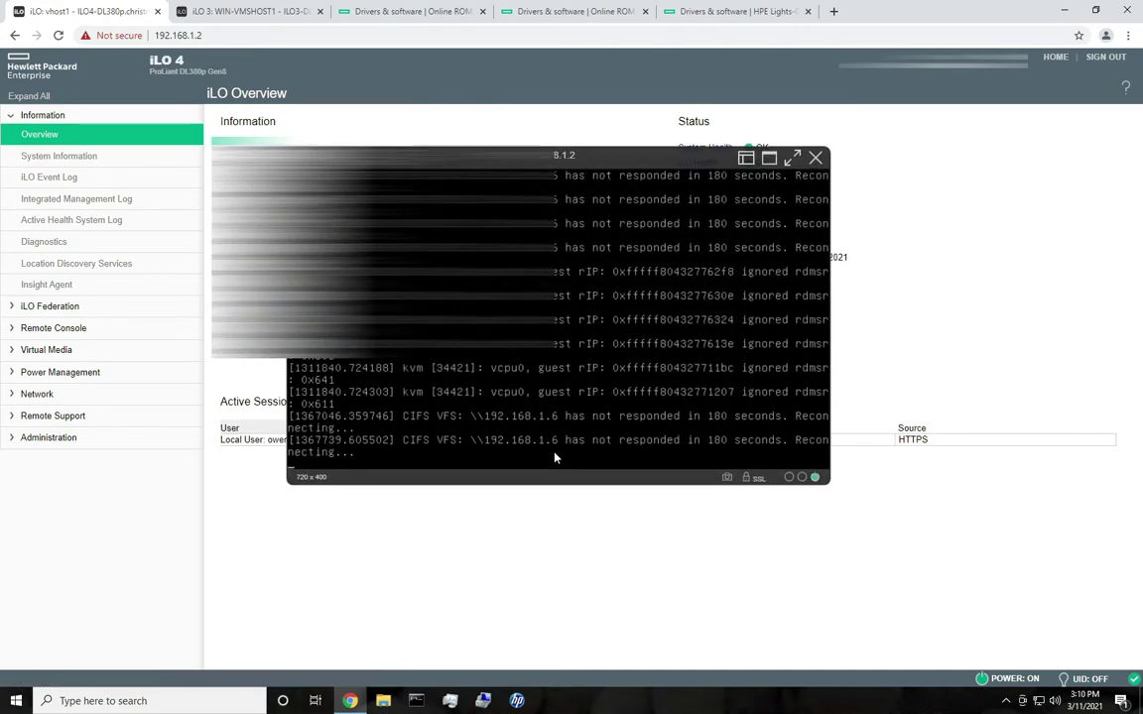
click(816, 157)
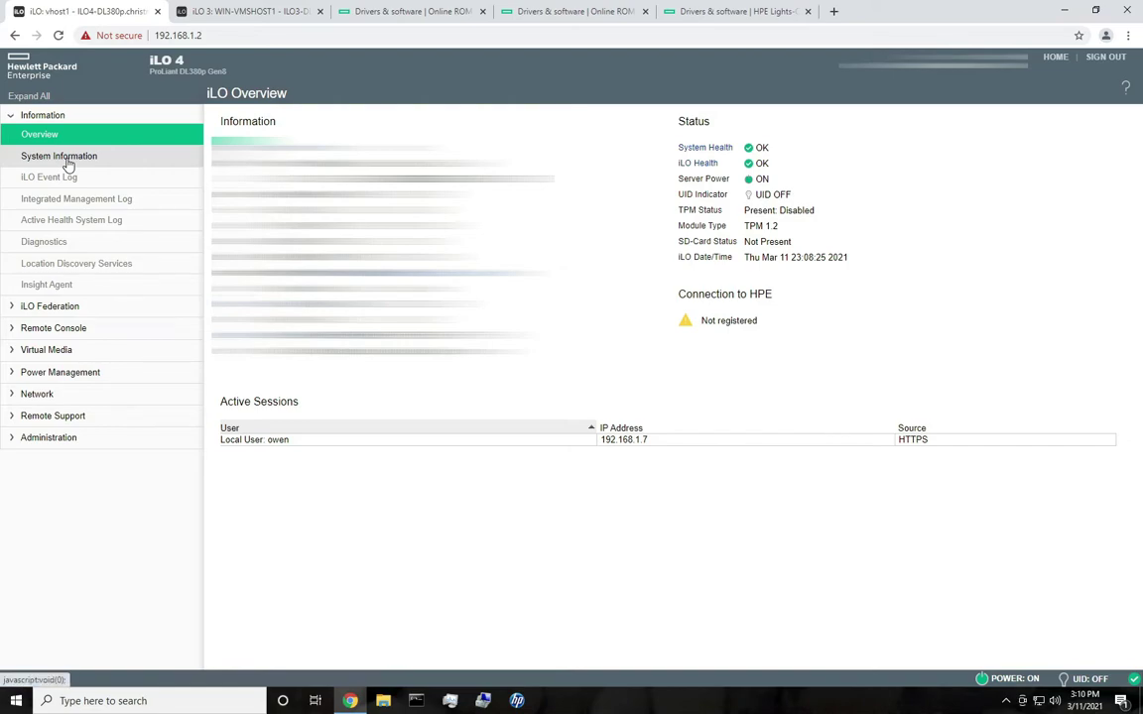
- Compare the iLO 3 and iLO 4 overview pages, ending on the iLO 4 overview
key(ctrl+Tab)
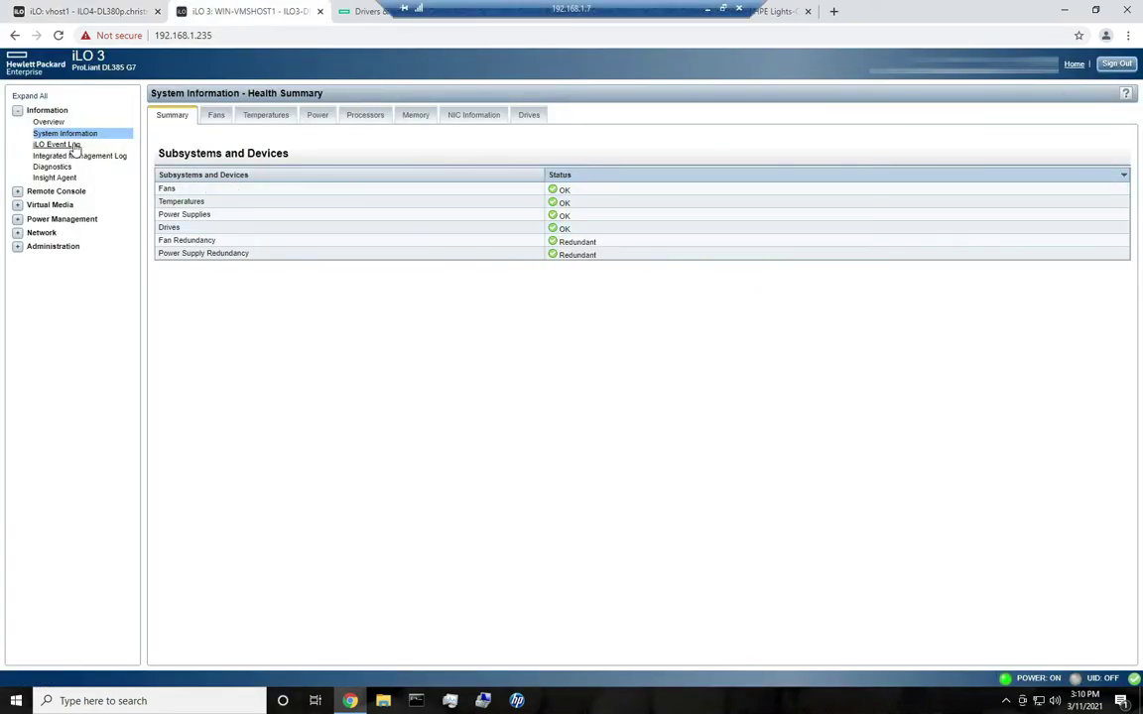
click(48, 121)
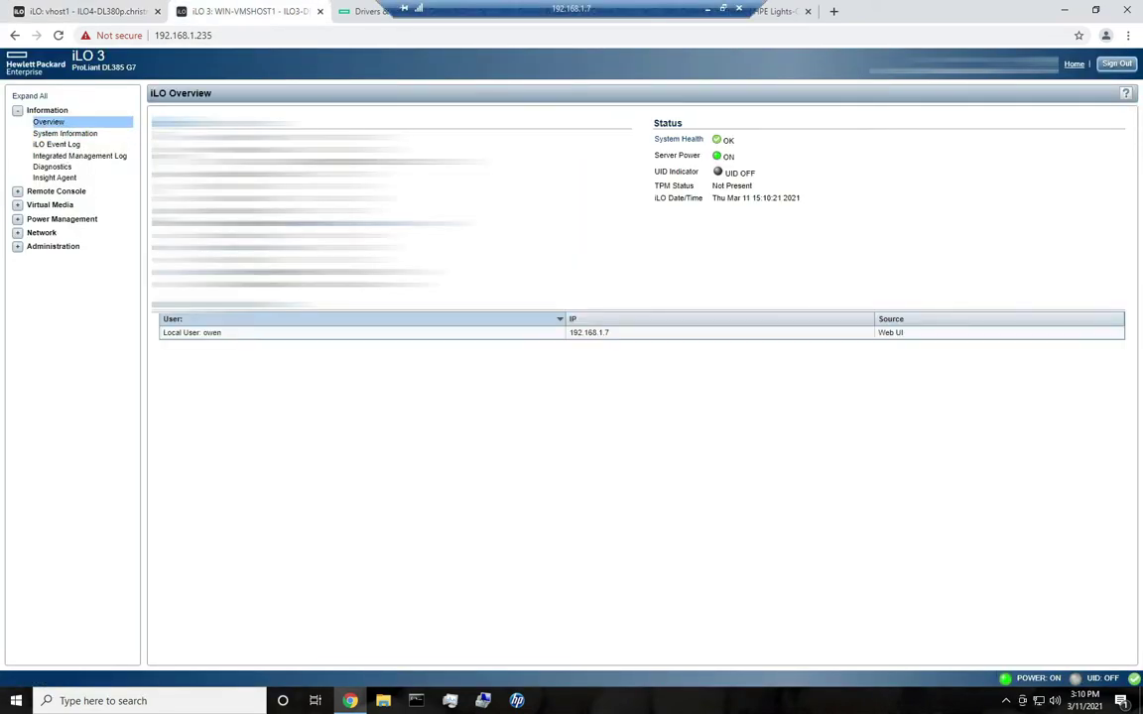
click(88, 11)
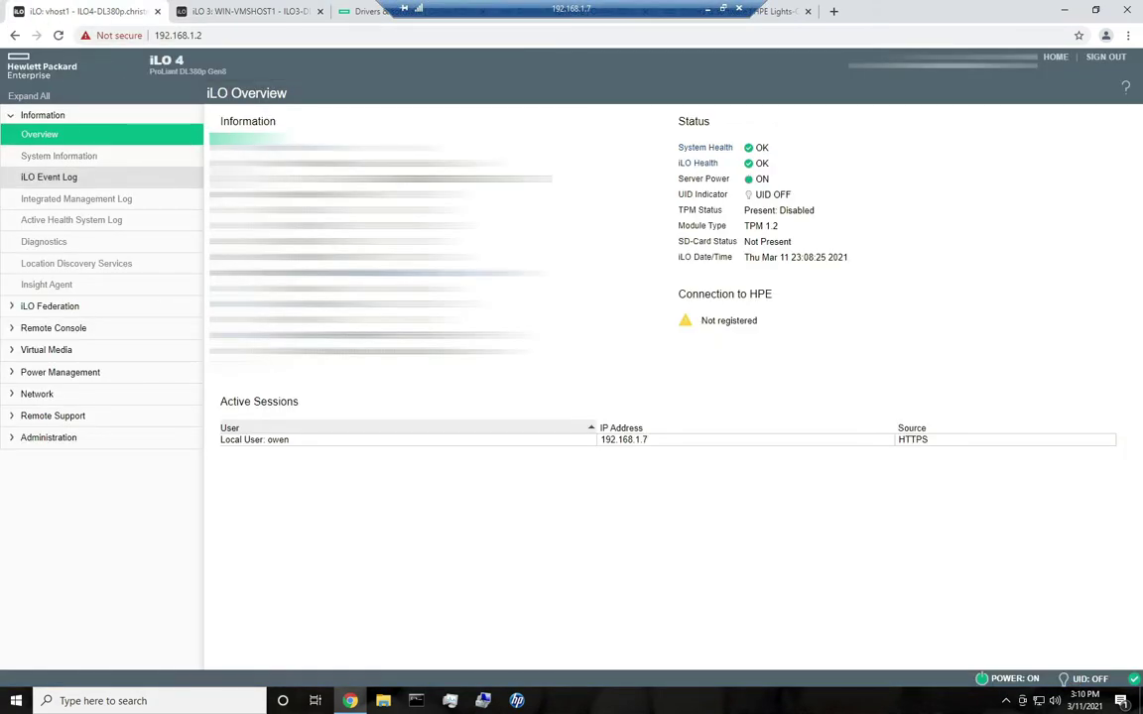
click(248, 11)
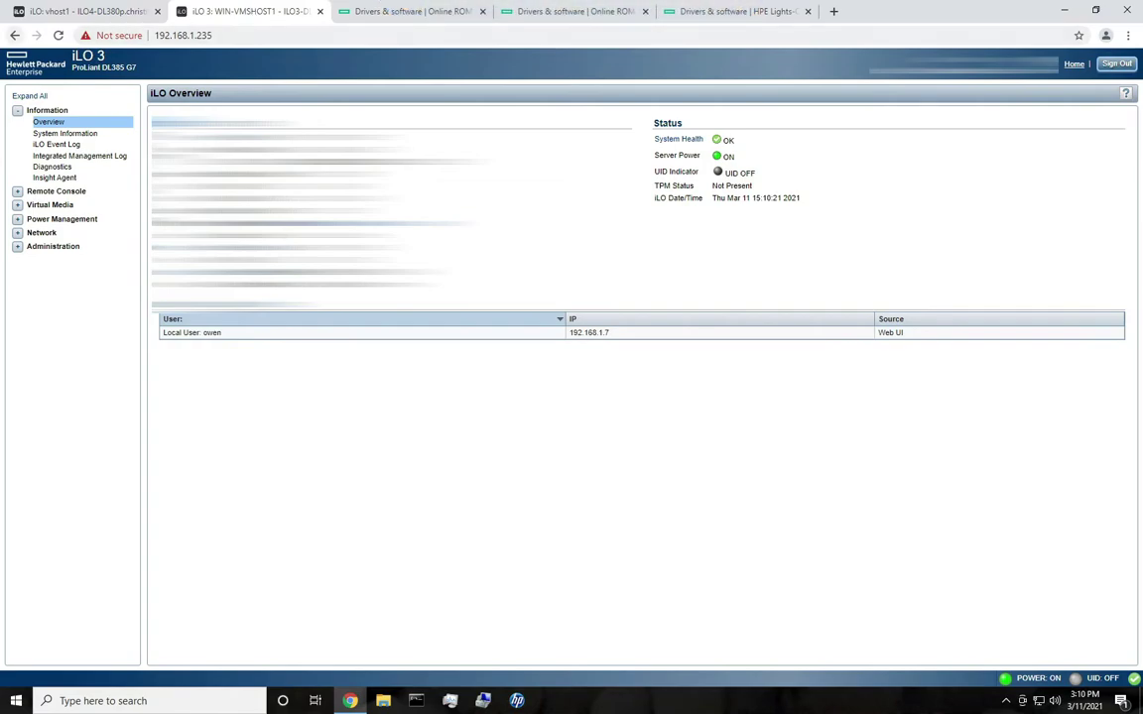
click(87, 11)
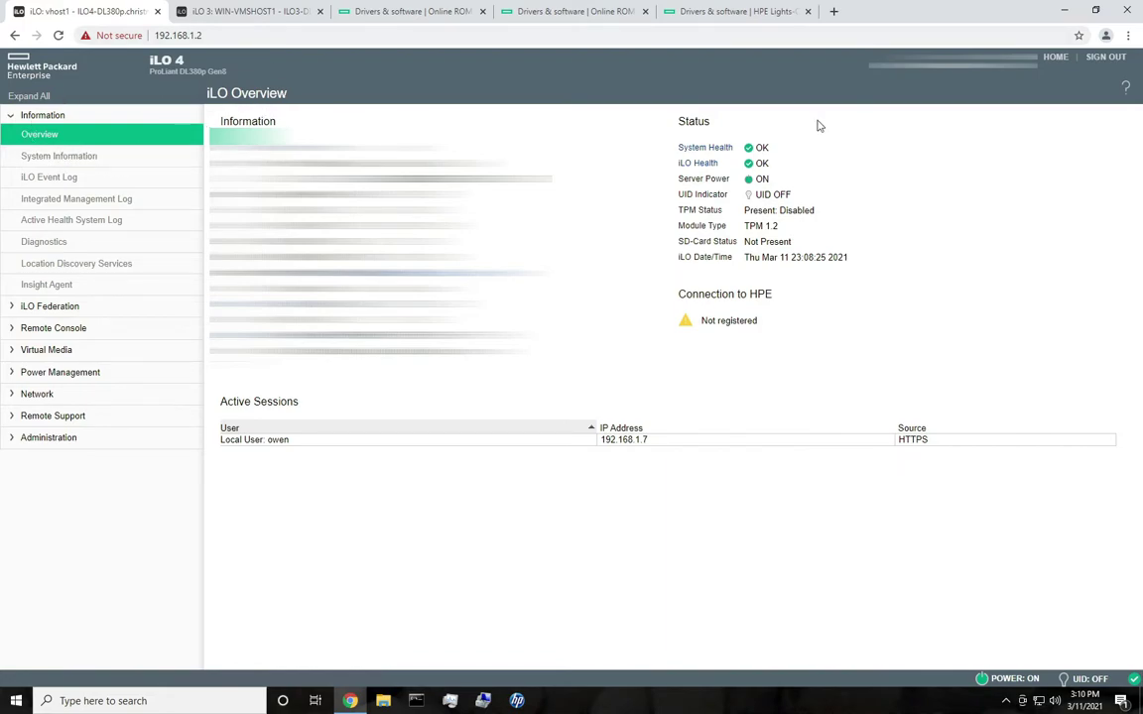
- Examine the iLO 4 system information, including the temperature graph and sensor data, returning to the health summary
click(85, 161)
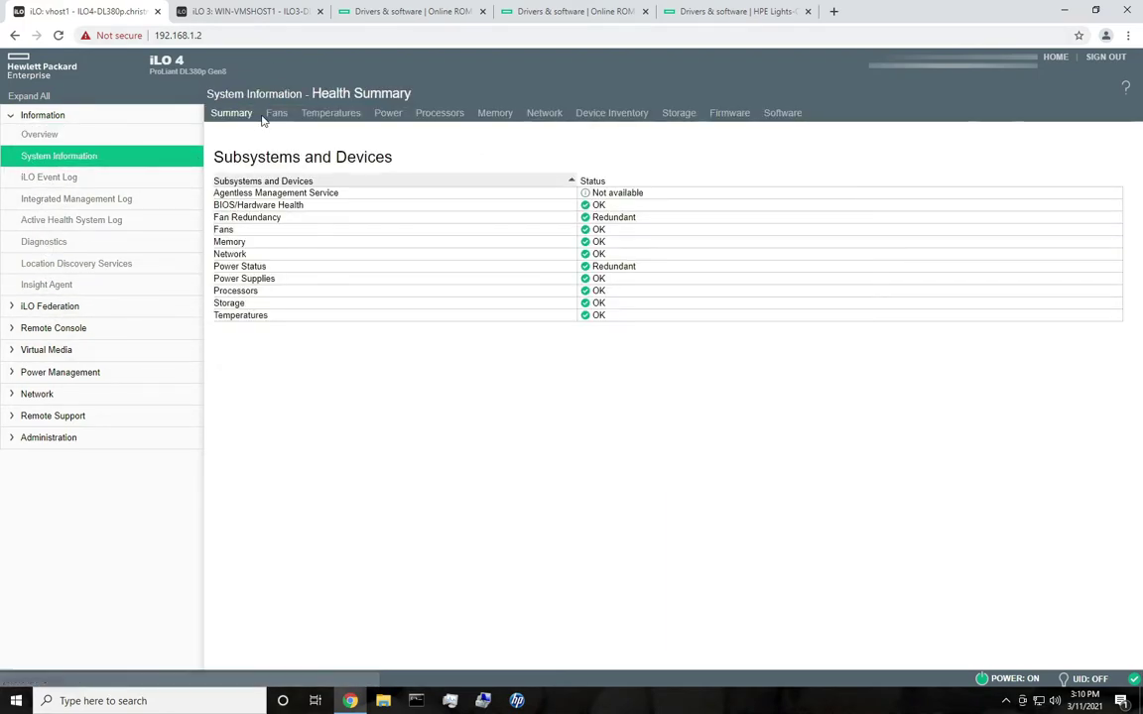
click(393, 119)
click(330, 113)
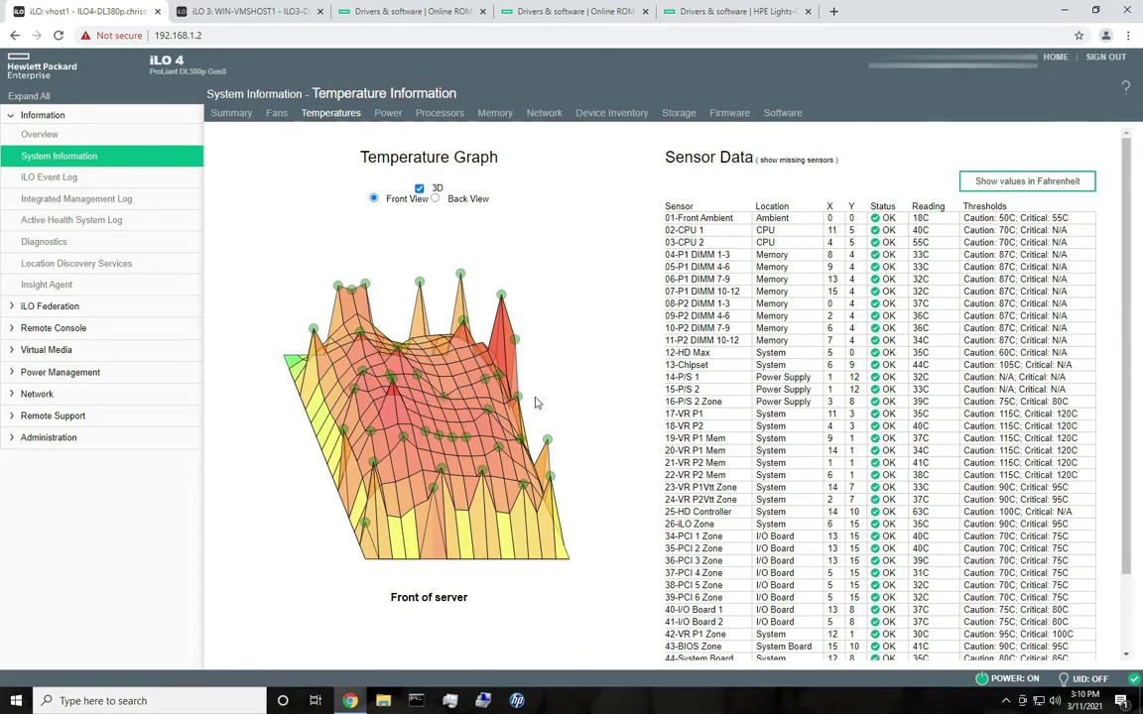
mouse_move(395, 385)
click(231, 112)
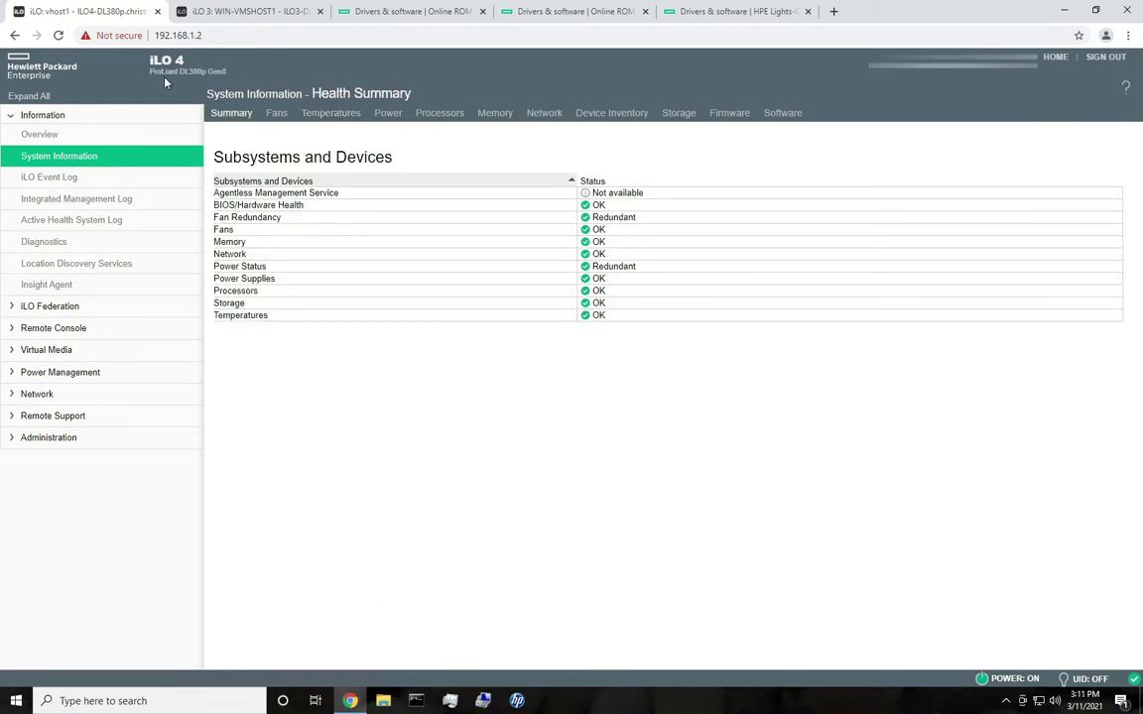
- Compare the iLO 3 overview with the iLO 4 health summary, ending on the iLO 3 overview
click(223, 12)
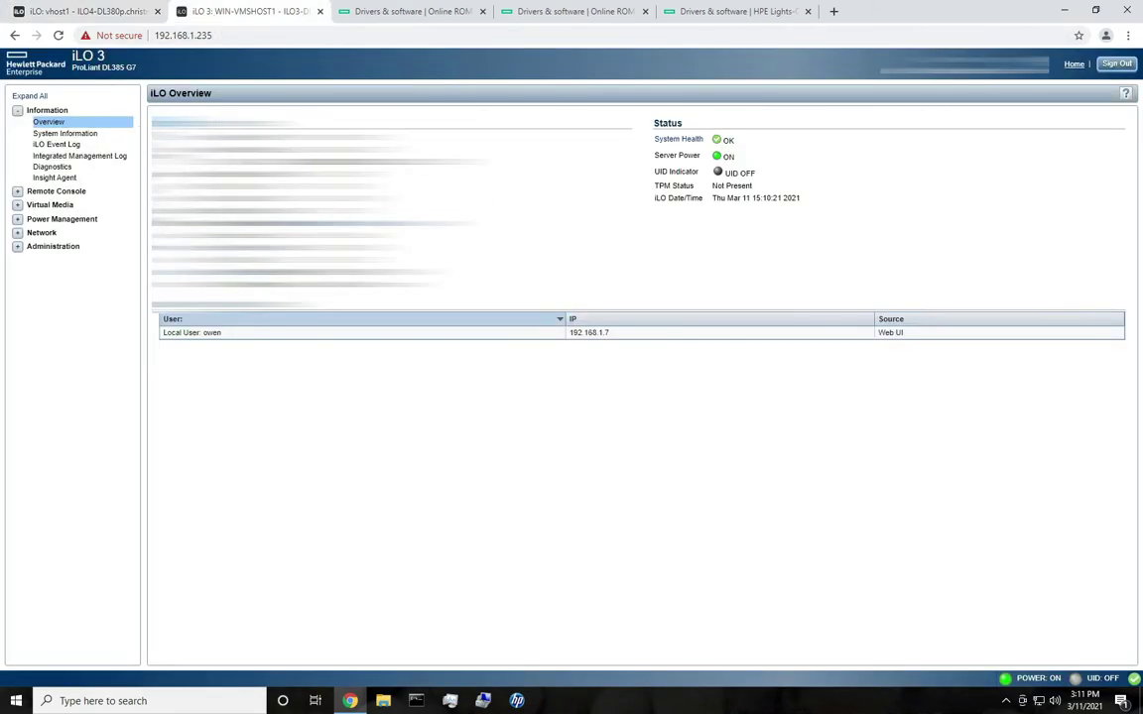
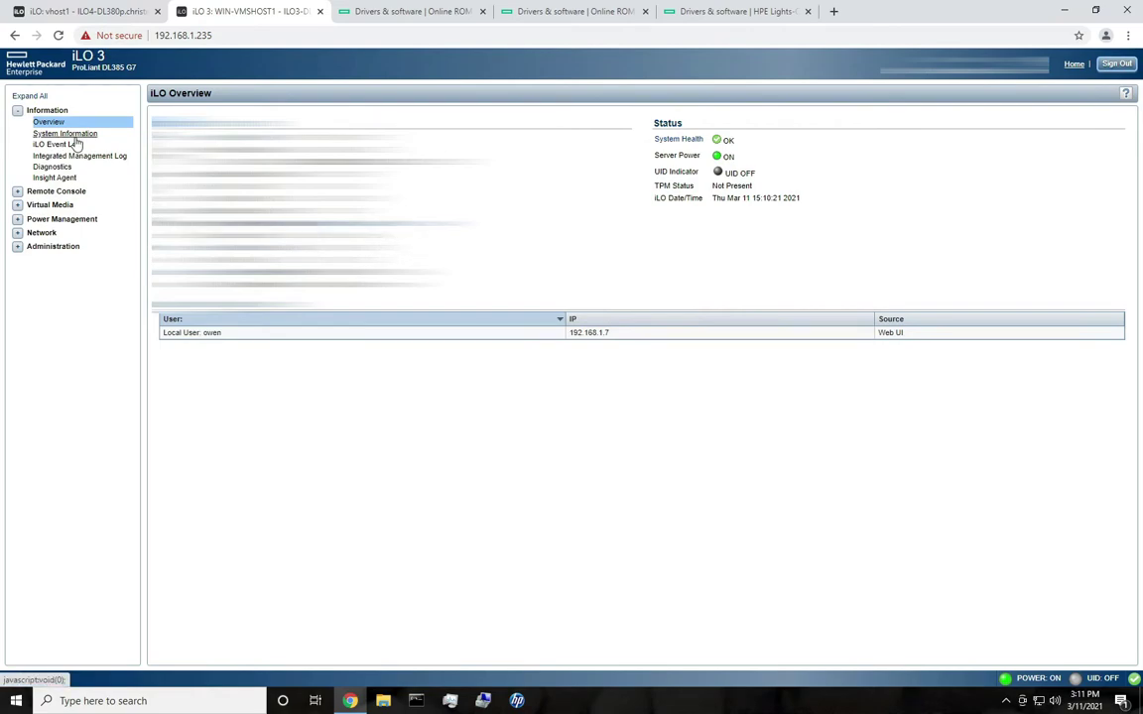
click(79, 11)
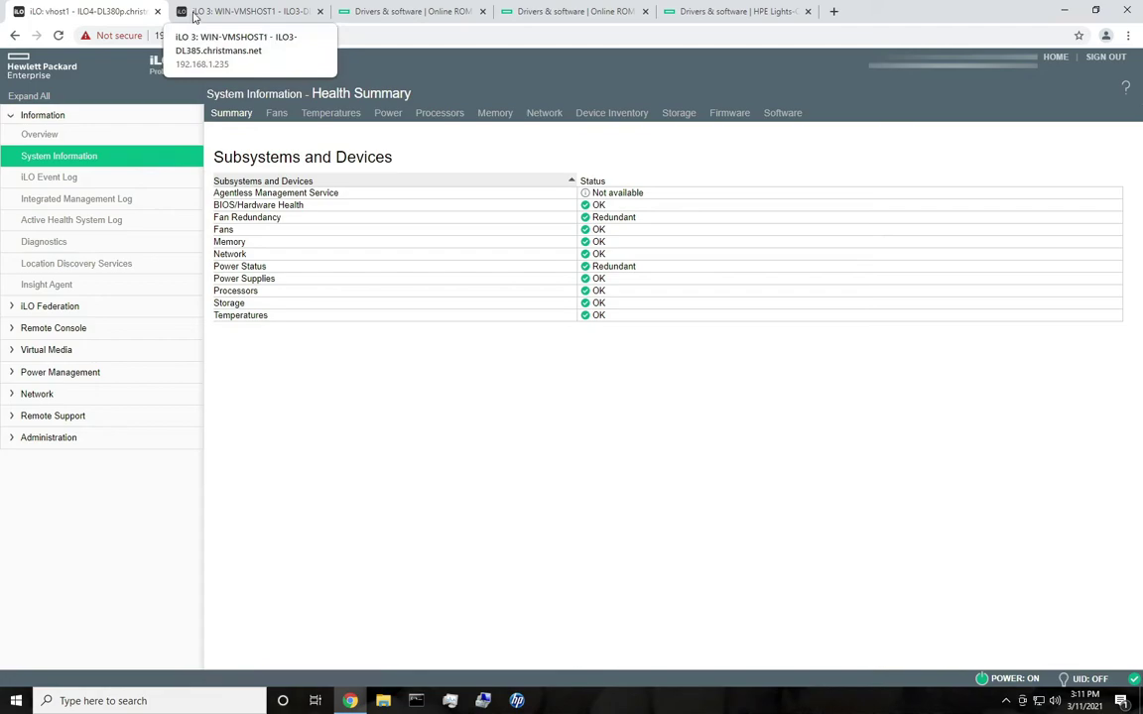
click(256, 7)
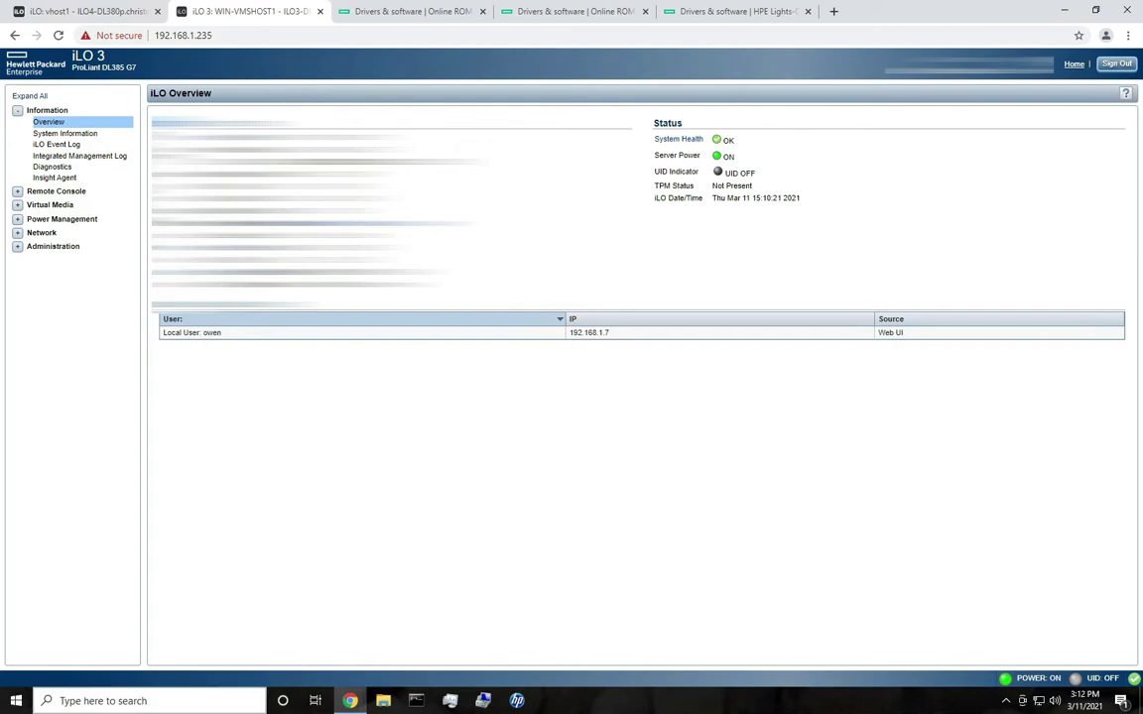
- Open Internet Explorer in a maximized window, dismiss the Microsoft Edge promotion and close its page
click(149, 701)
text(inte)
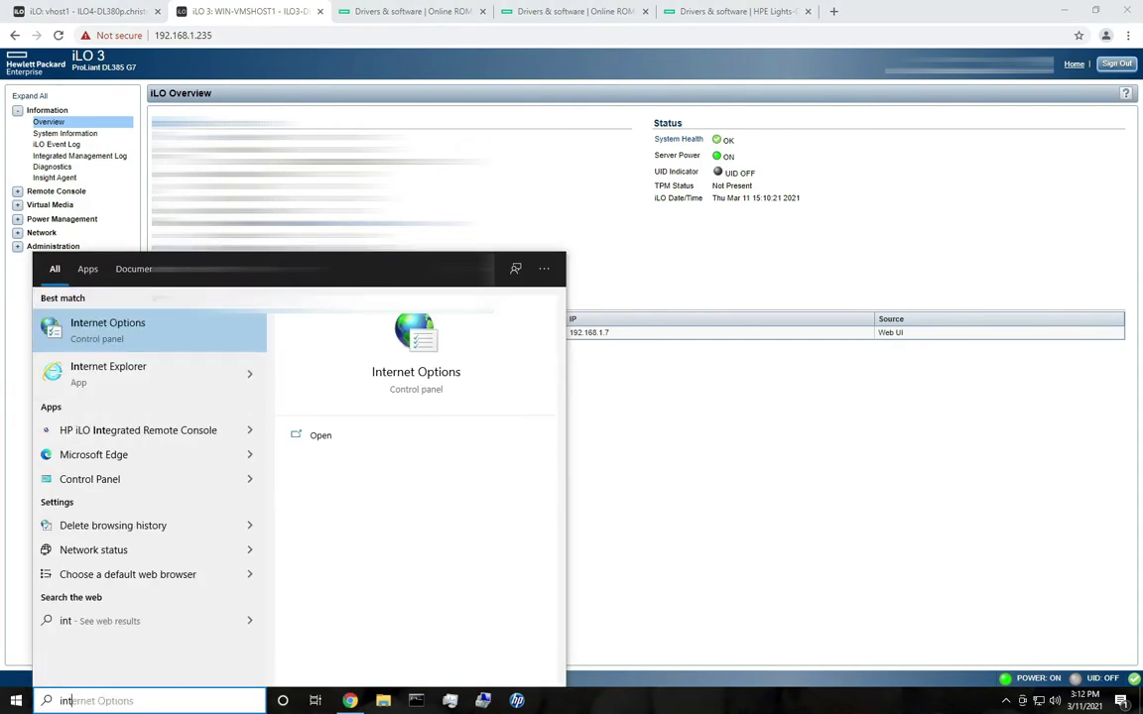
click(127, 382)
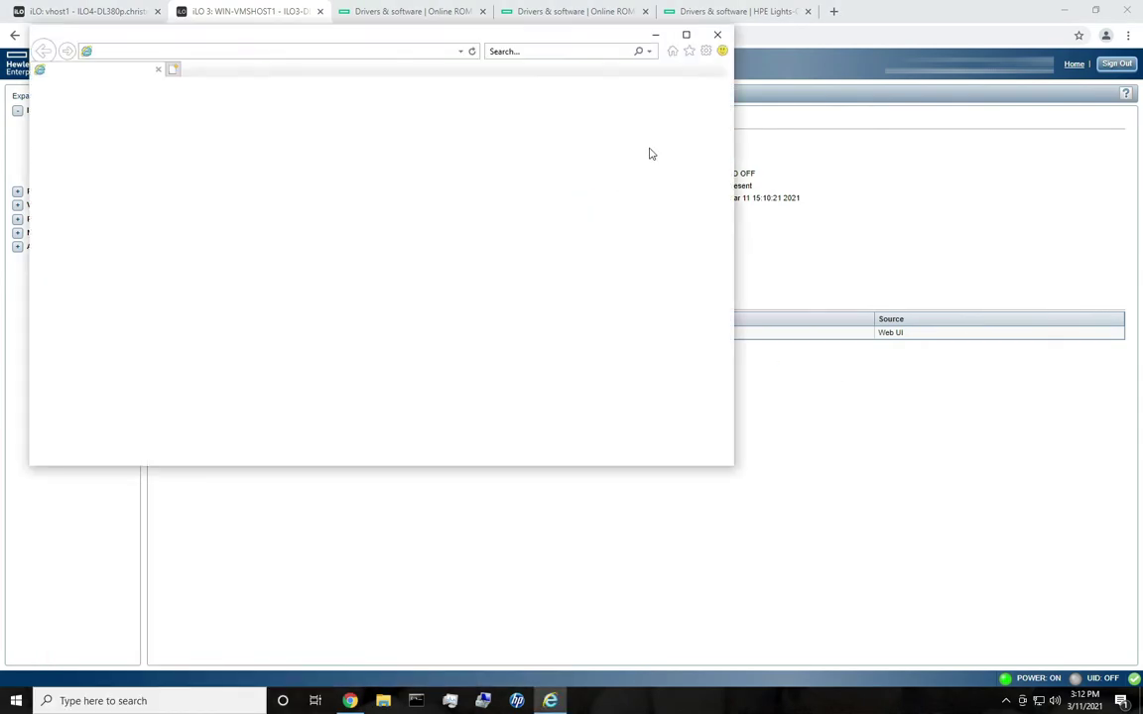
click(688, 33)
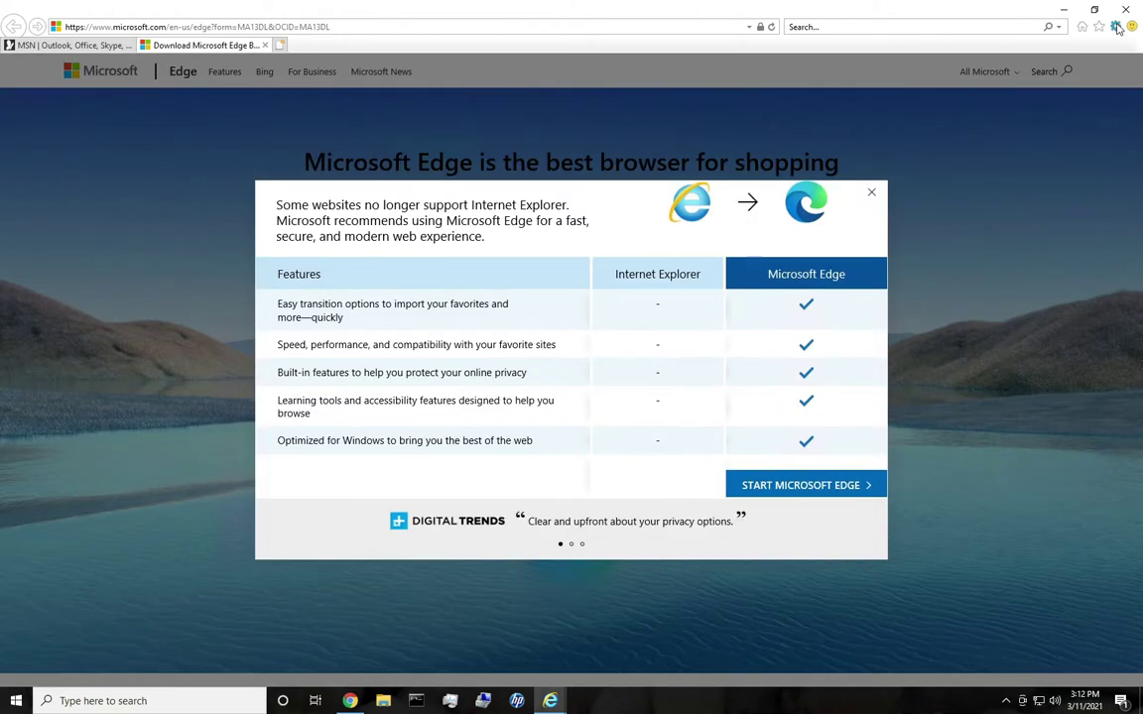
click(869, 196)
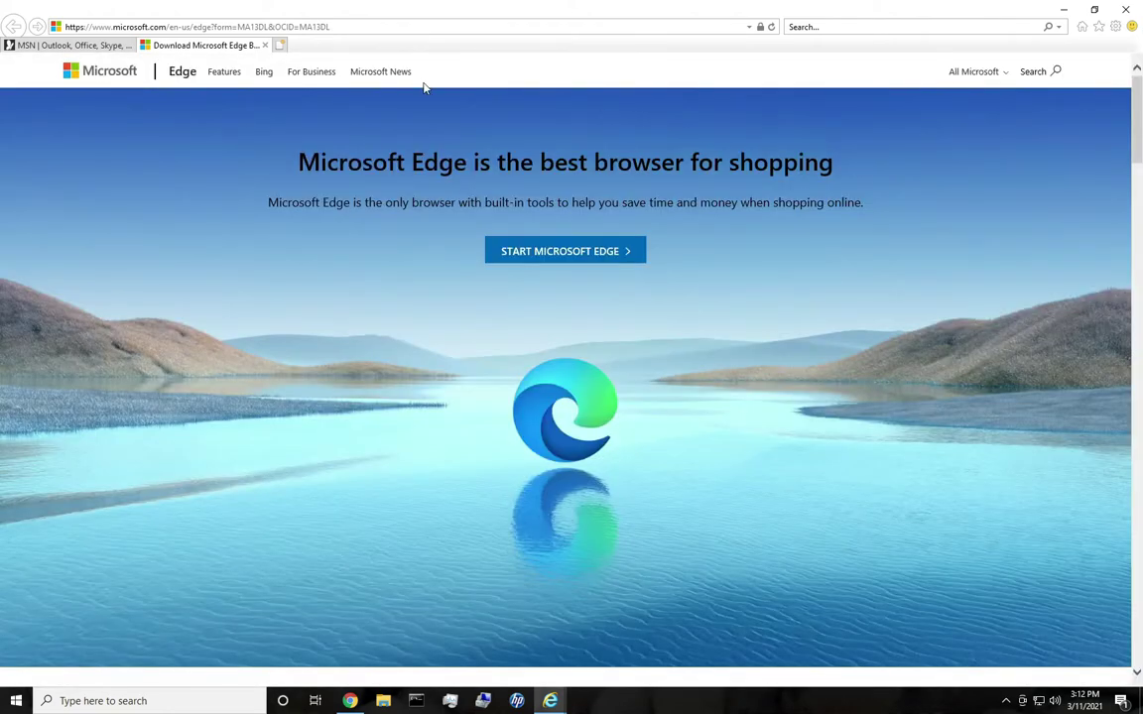
click(265, 45)
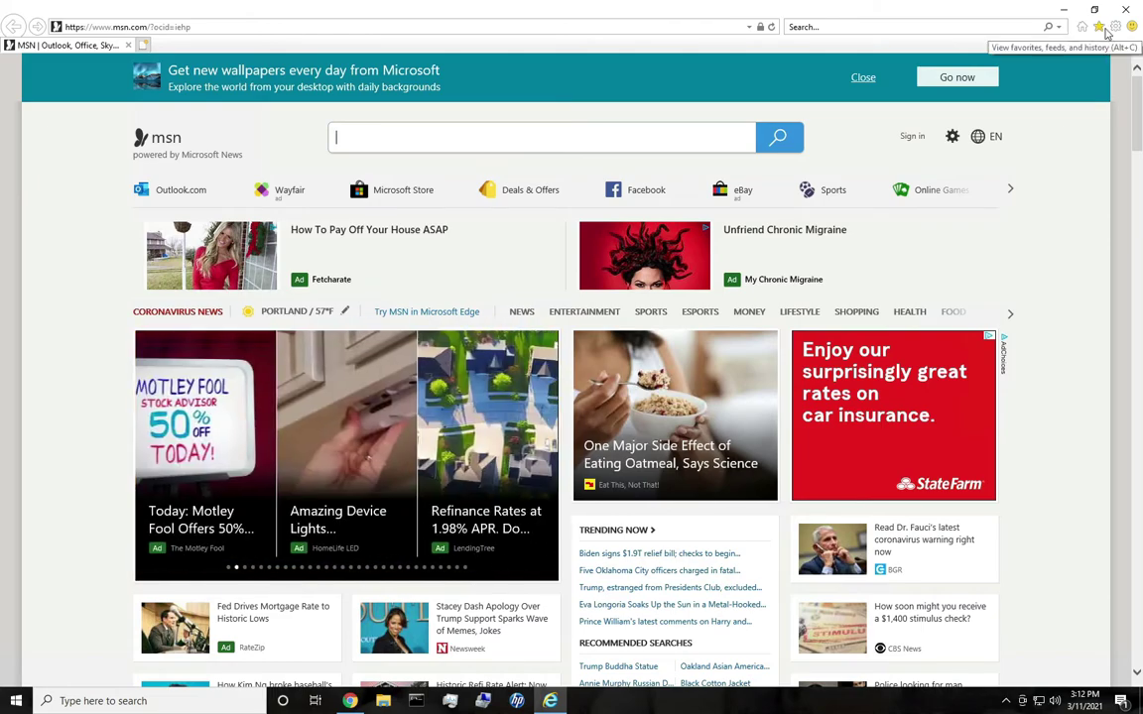
- Review the SSL and TLS settings in the advanced Internet Options, cancel the dialog and close Internet Explorer
click(1116, 27)
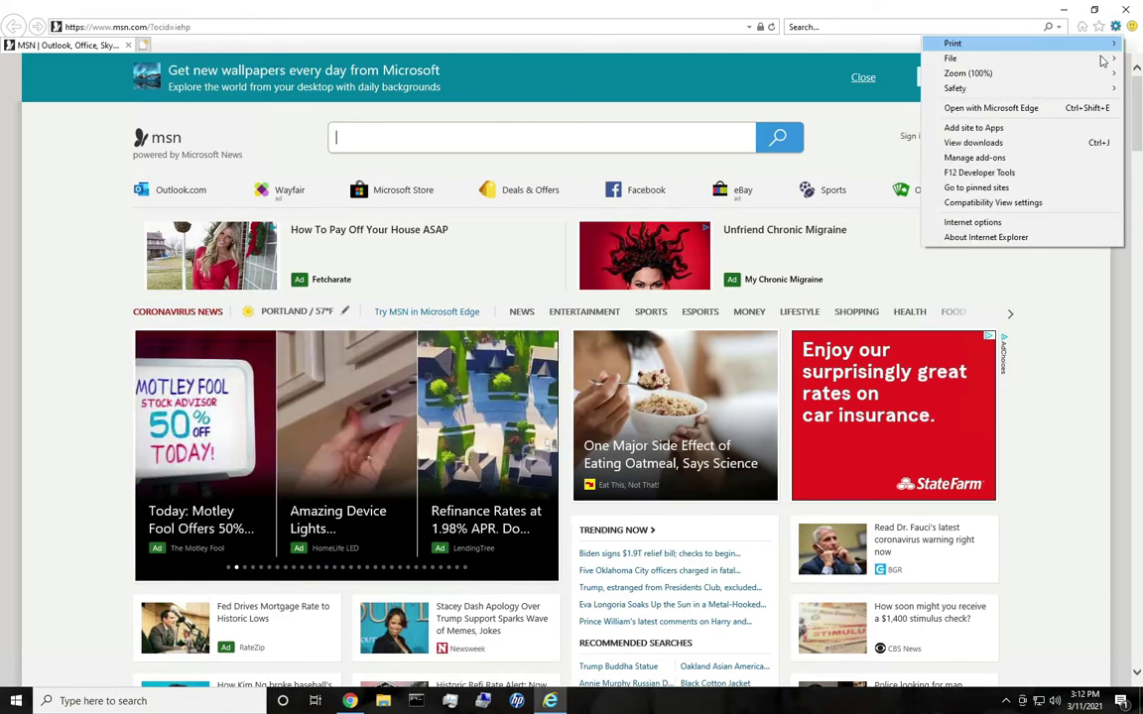
click(1012, 222)
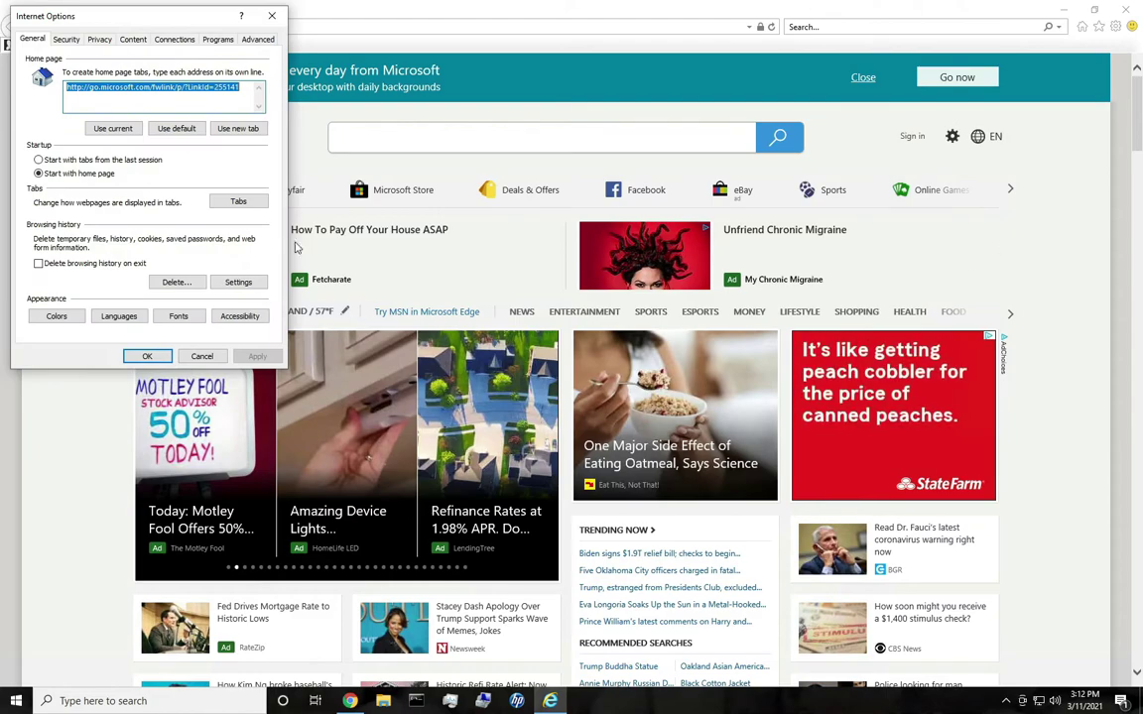
click(258, 39)
scroll(238, 90, down, 10)
scroll(274, 189, down, 5)
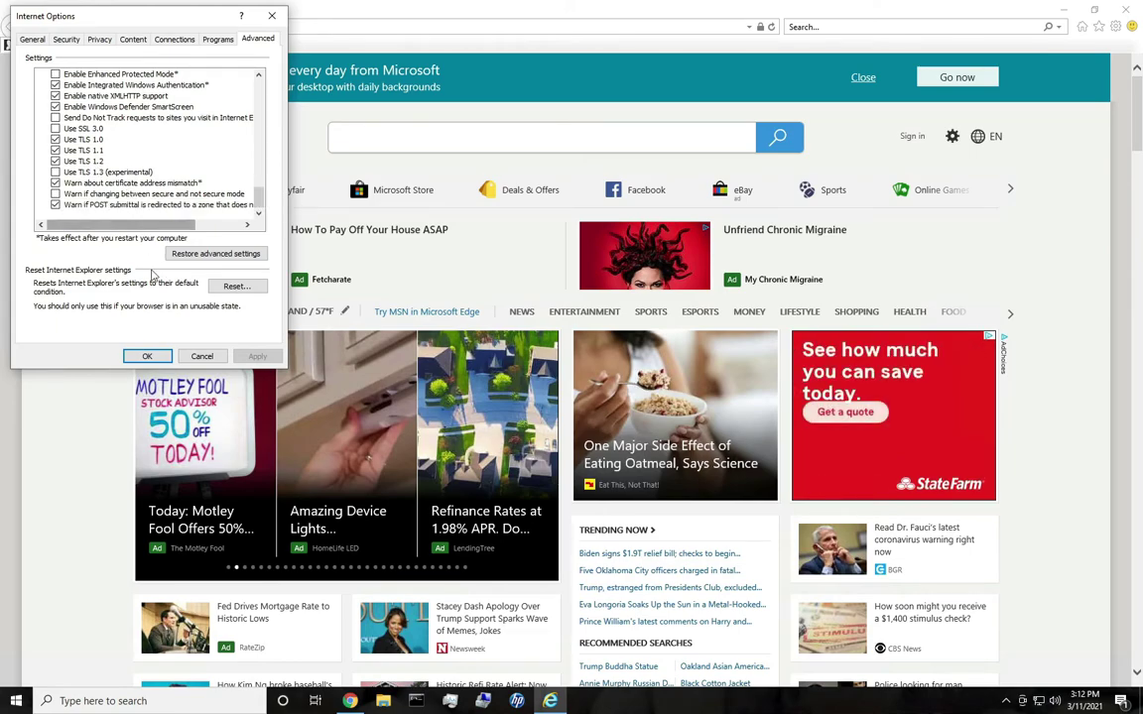
click(191, 355)
click(1125, 9)
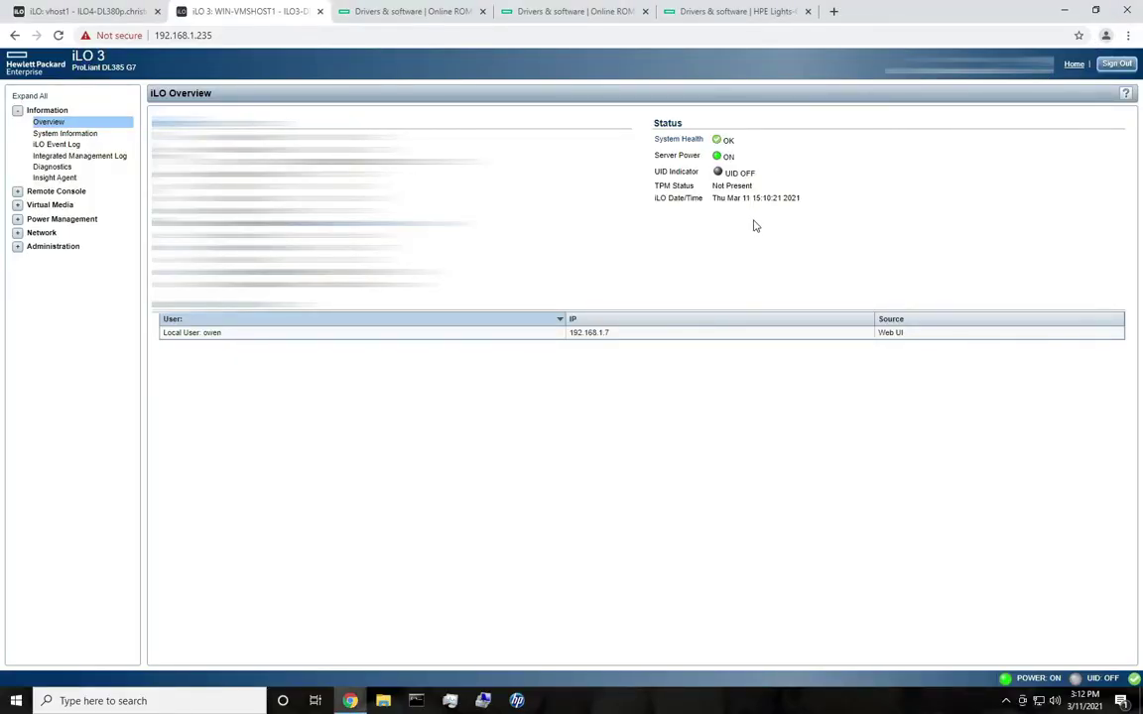
- Compare the HPE Support Center firmware revision pages for iLO 3 and iLO 4, returning to the iLO 3 overview
click(405, 7)
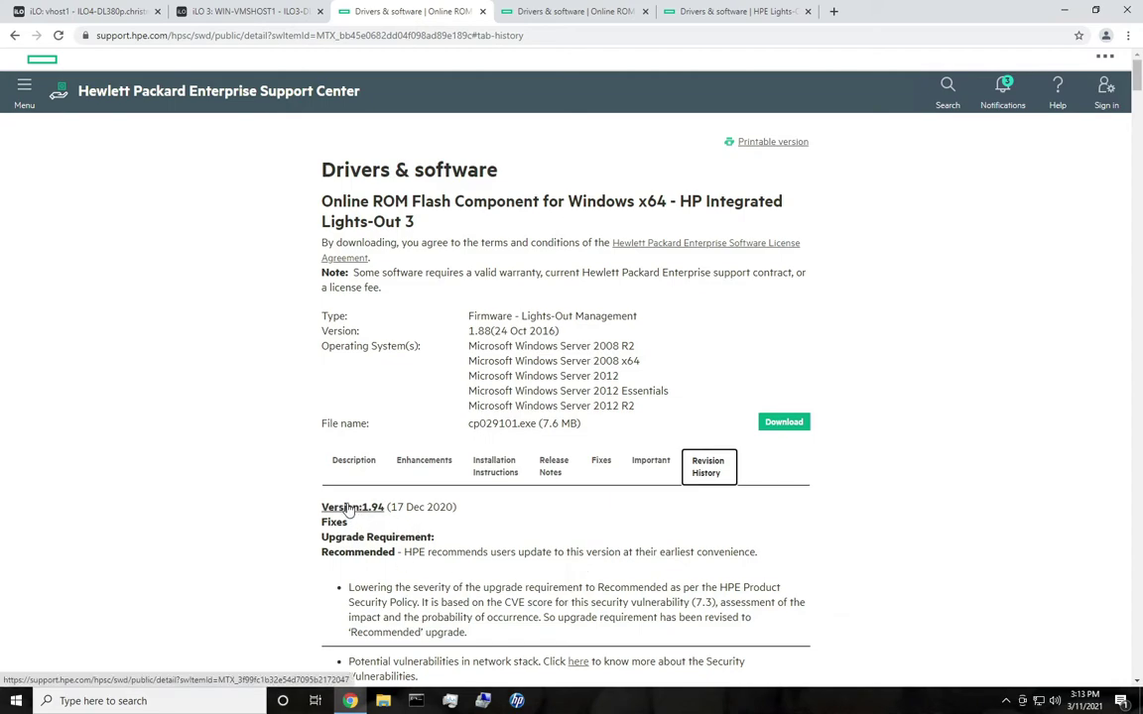
key(ctrl+Tab)
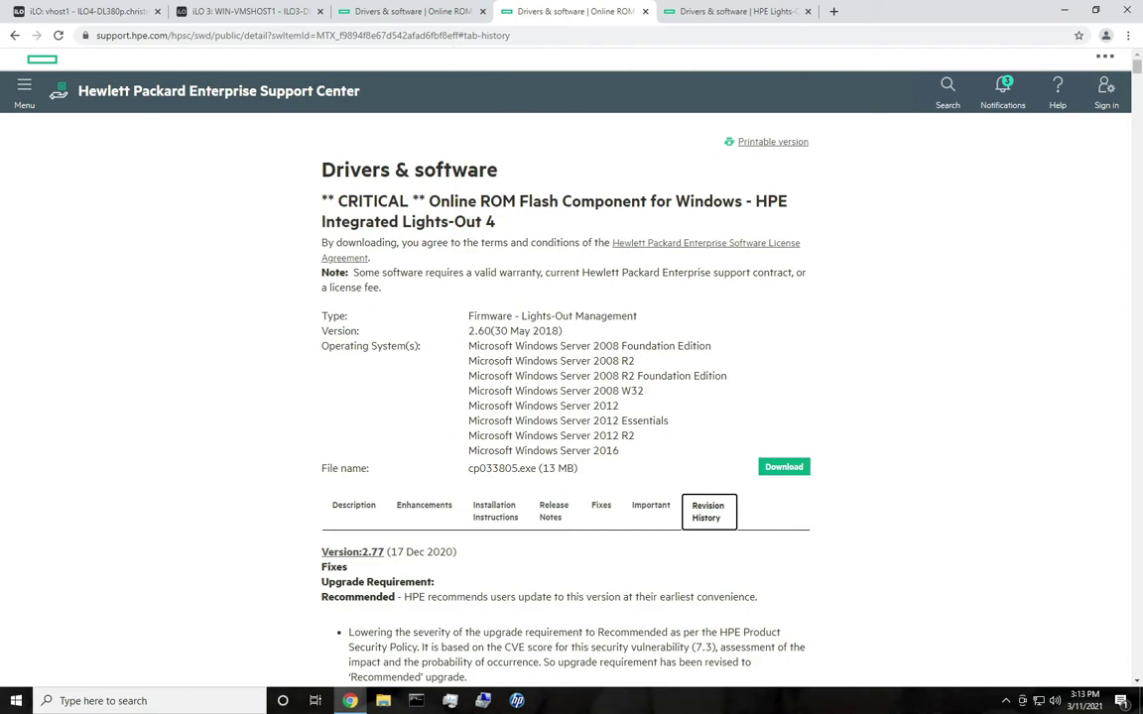
click(439, 12)
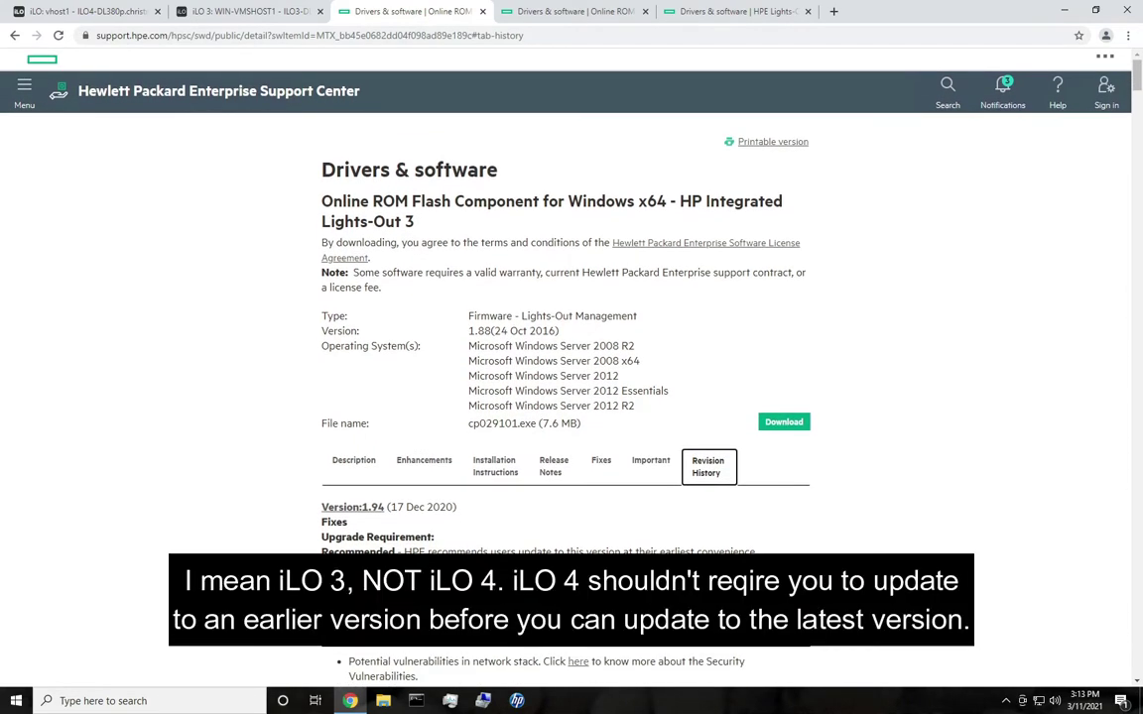
click(248, 11)
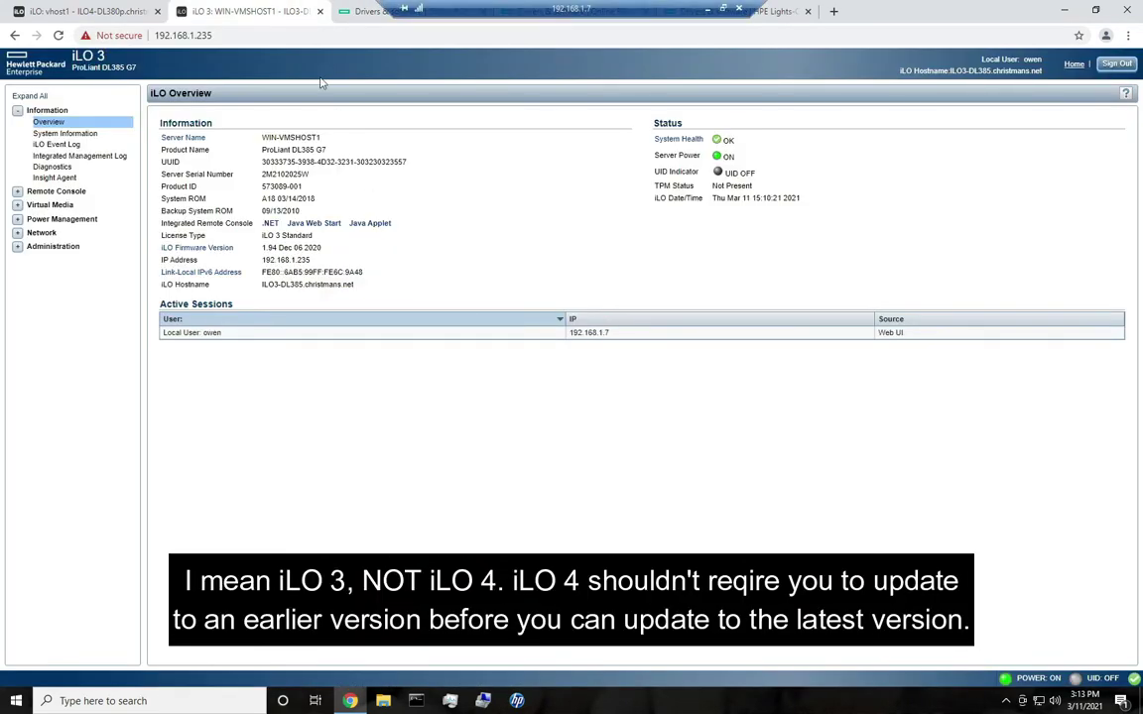
- Examine the iLO 3 firmware revision history on the HPE Support Center for intermediate upgrade versions, and return to the iLO 3 overview
click(362, 12)
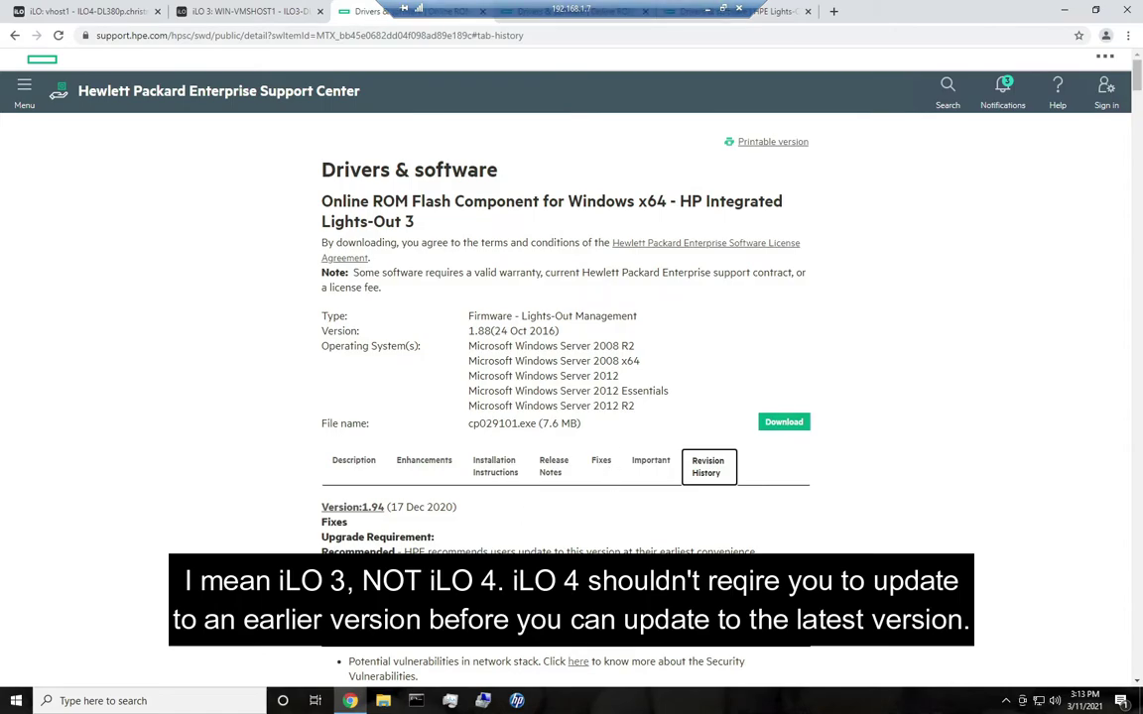
scroll(593, 509, down, 20)
scroll(406, 599, down, 20)
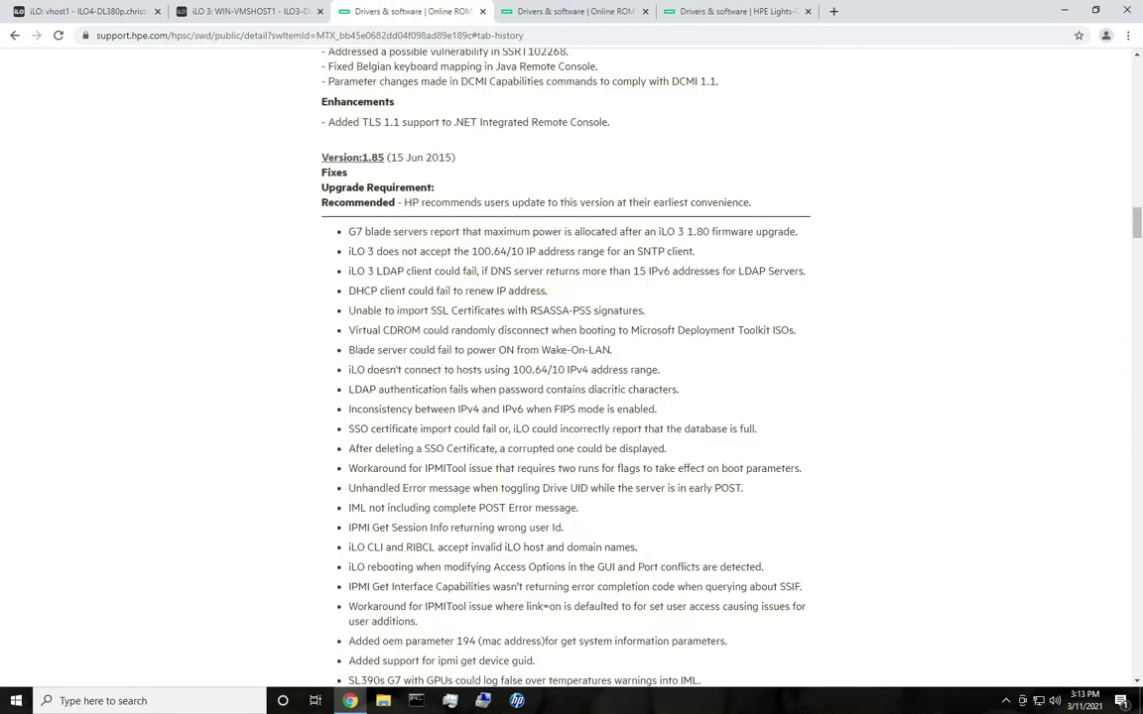
scroll(392, 593, down, 20)
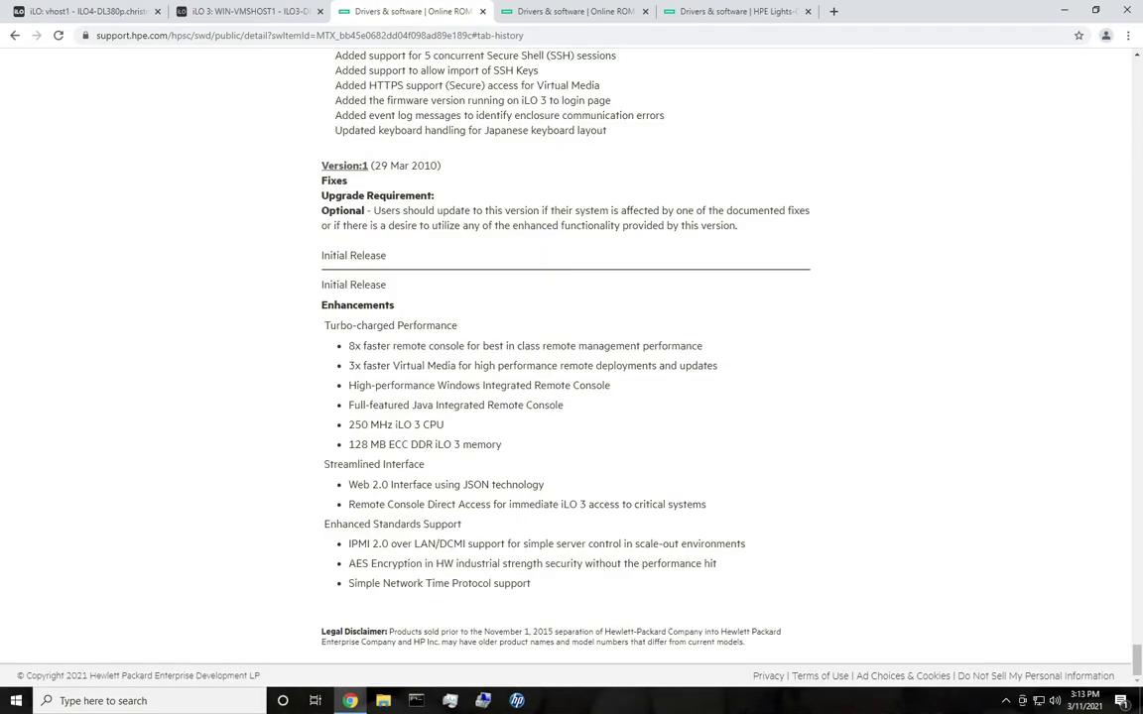
scroll(345, 484, up, 20)
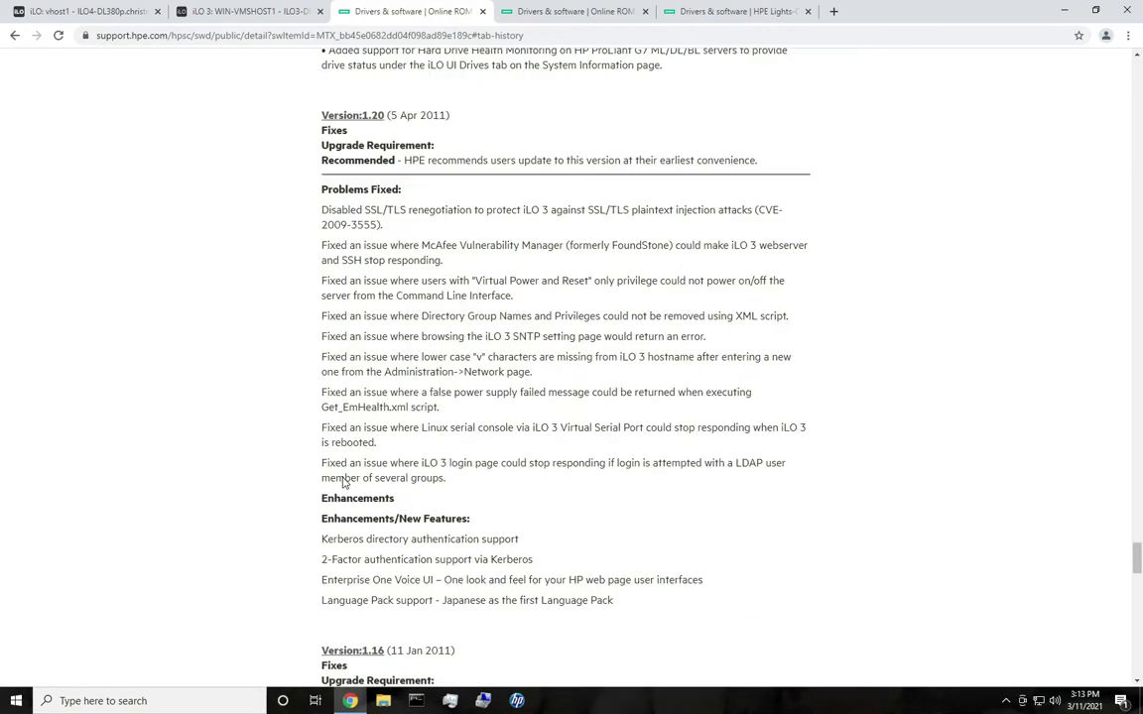
scroll(566, 357, up, 4)
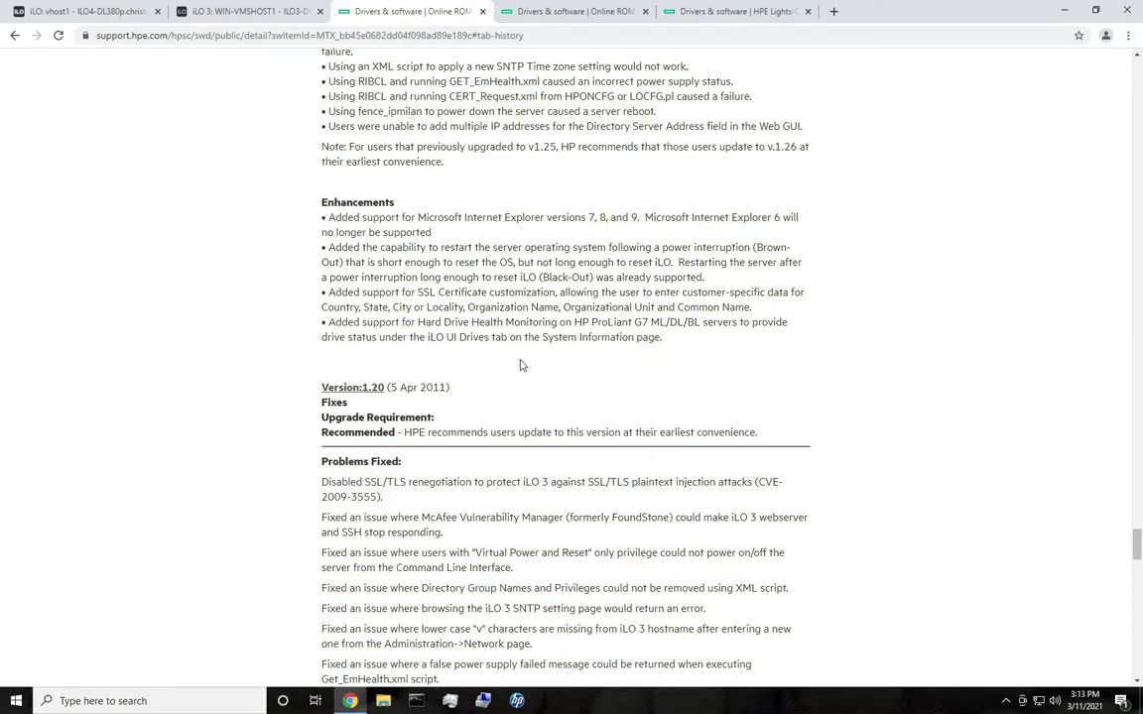
scroll(500, 451, up, 20)
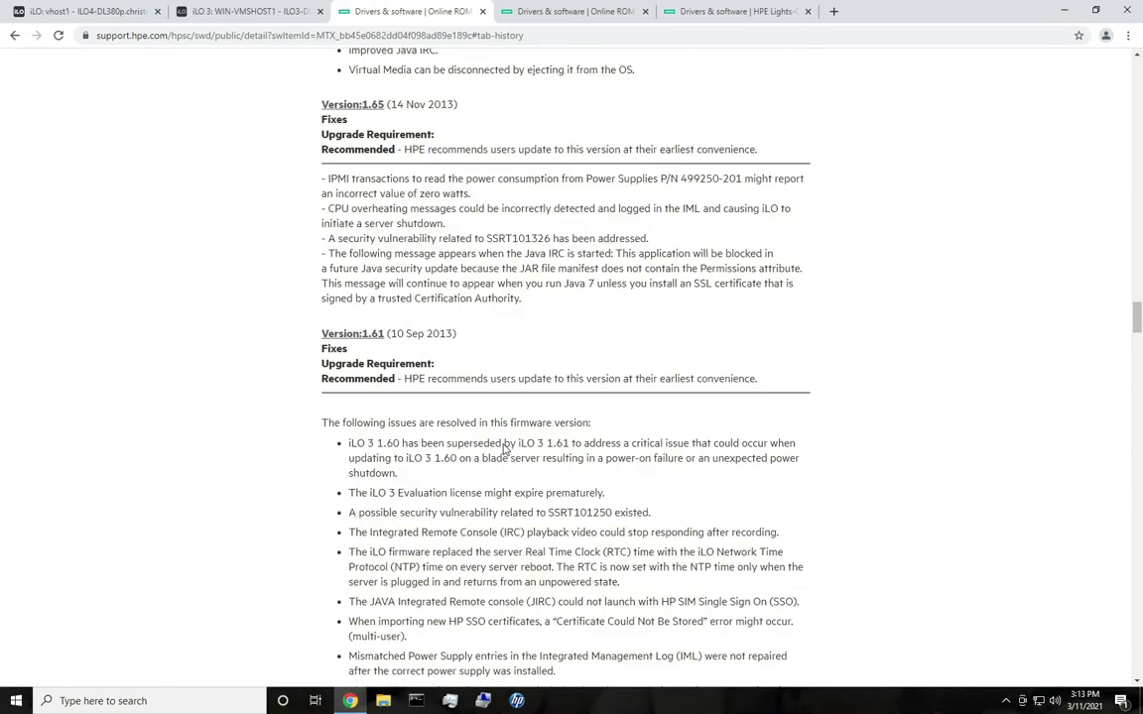
scroll(500, 452, up, 20)
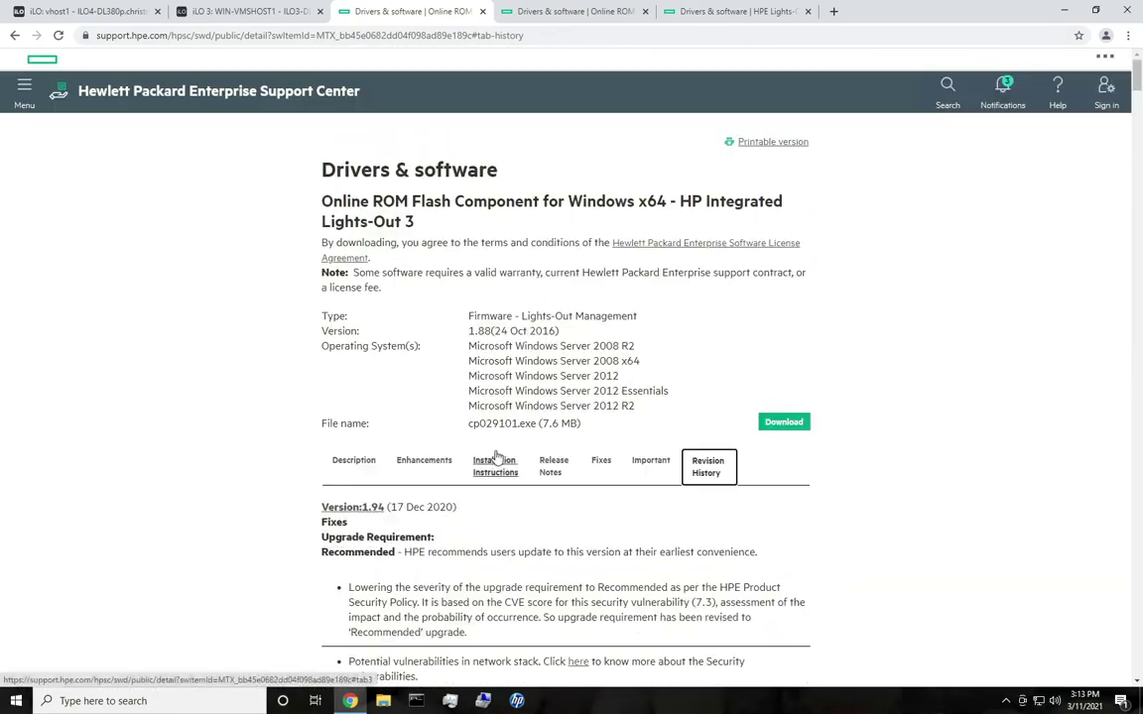
scroll(379, 523, down, 20)
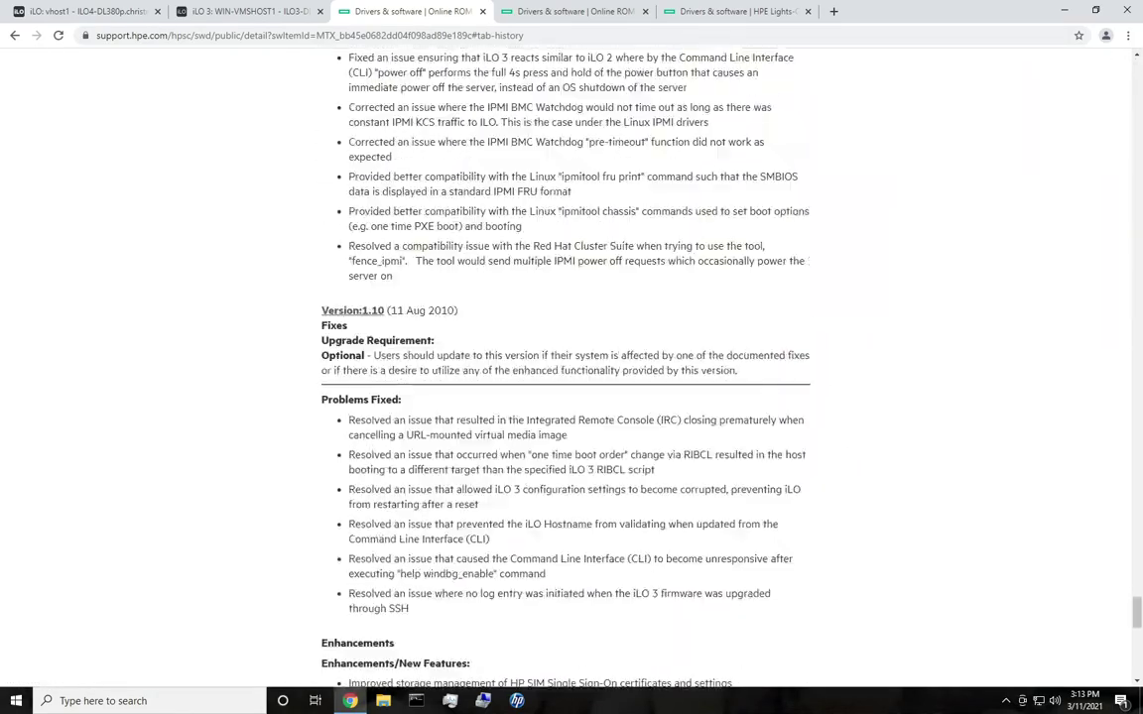
scroll(413, 370, up, 15)
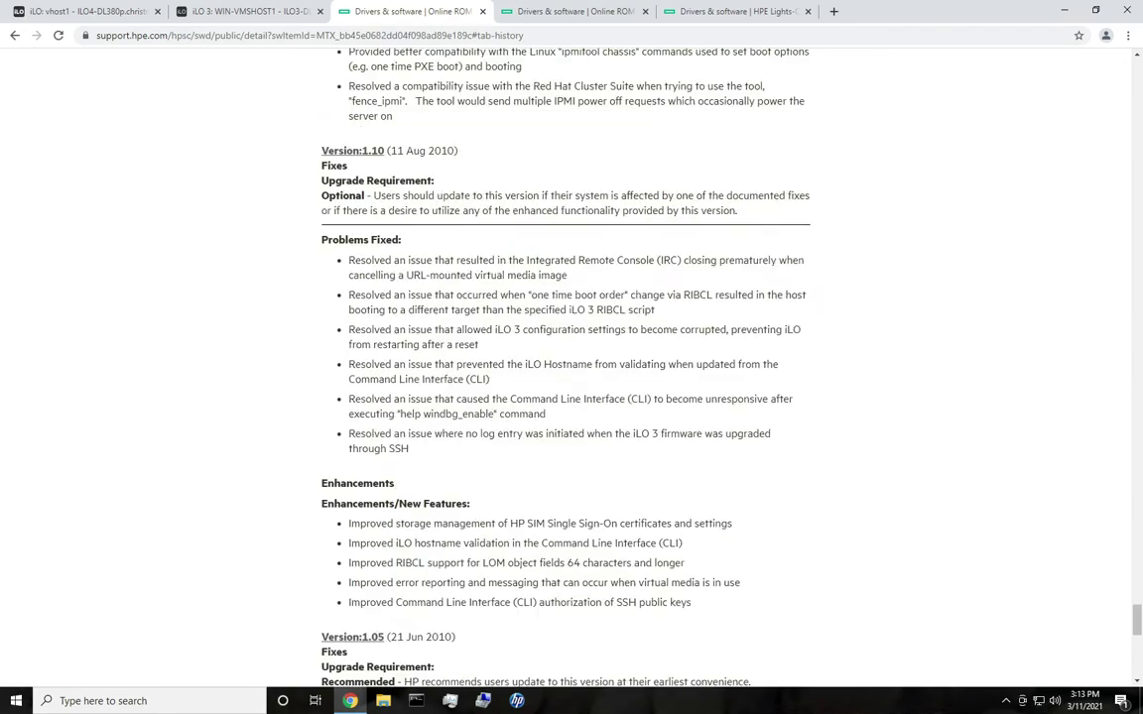
scroll(413, 370, up, 3)
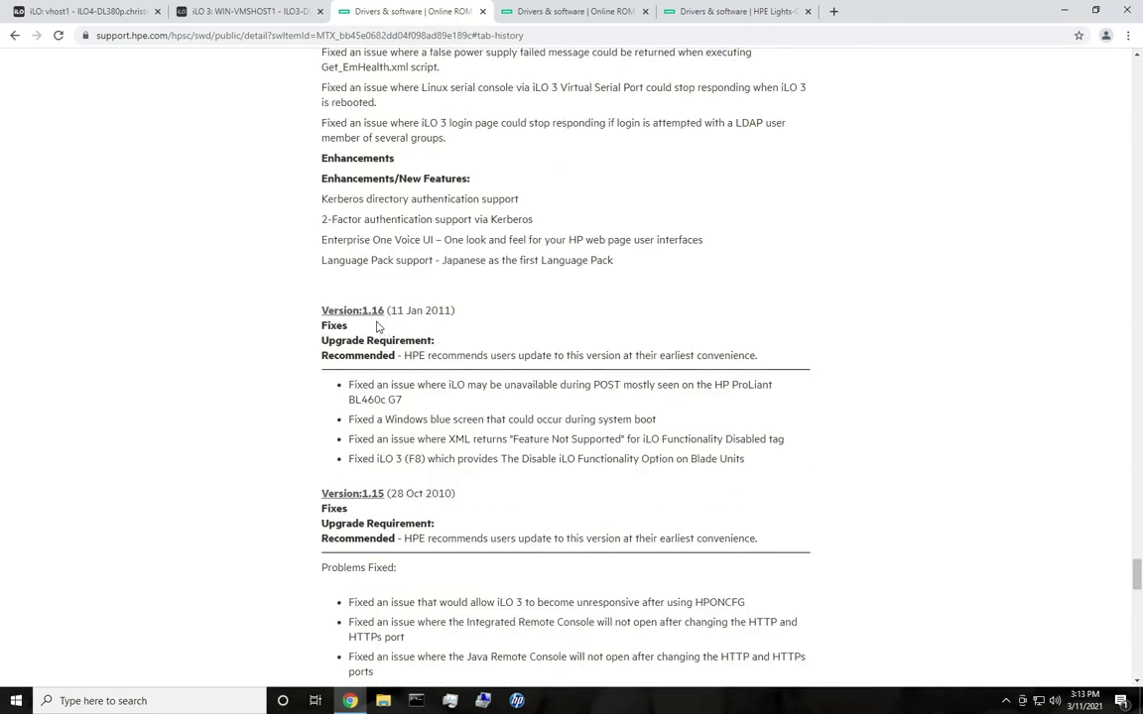
scroll(377, 326, down, 1)
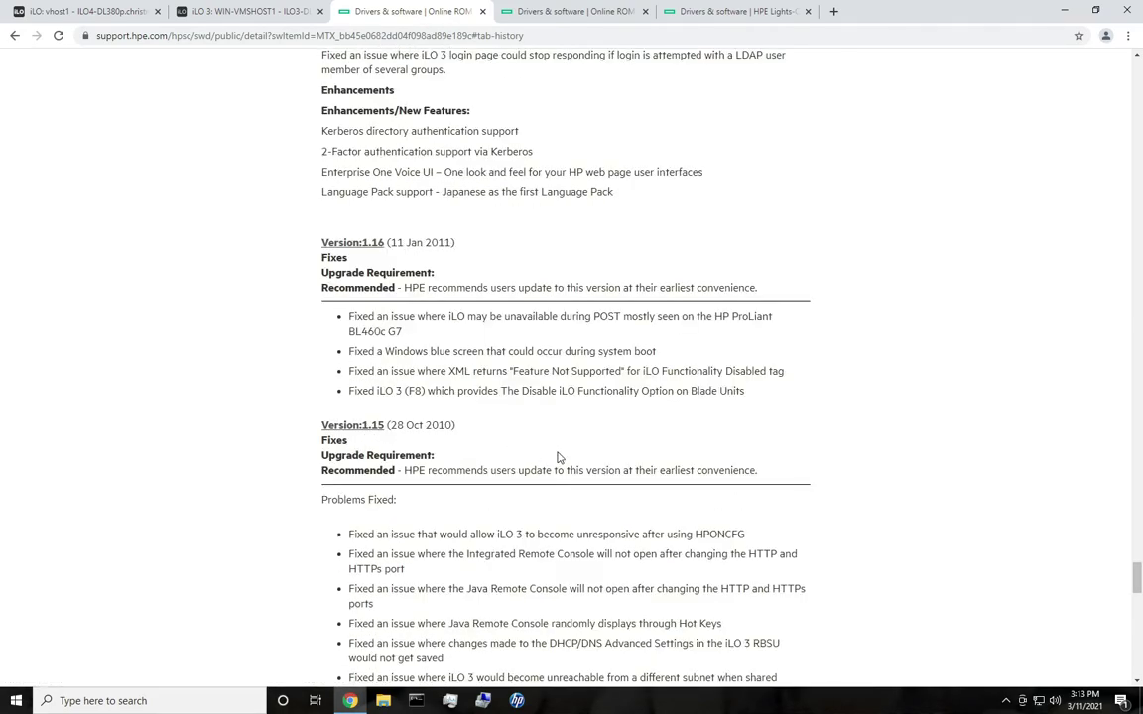
scroll(510, 408, up, 4)
scroll(427, 316, up, 2)
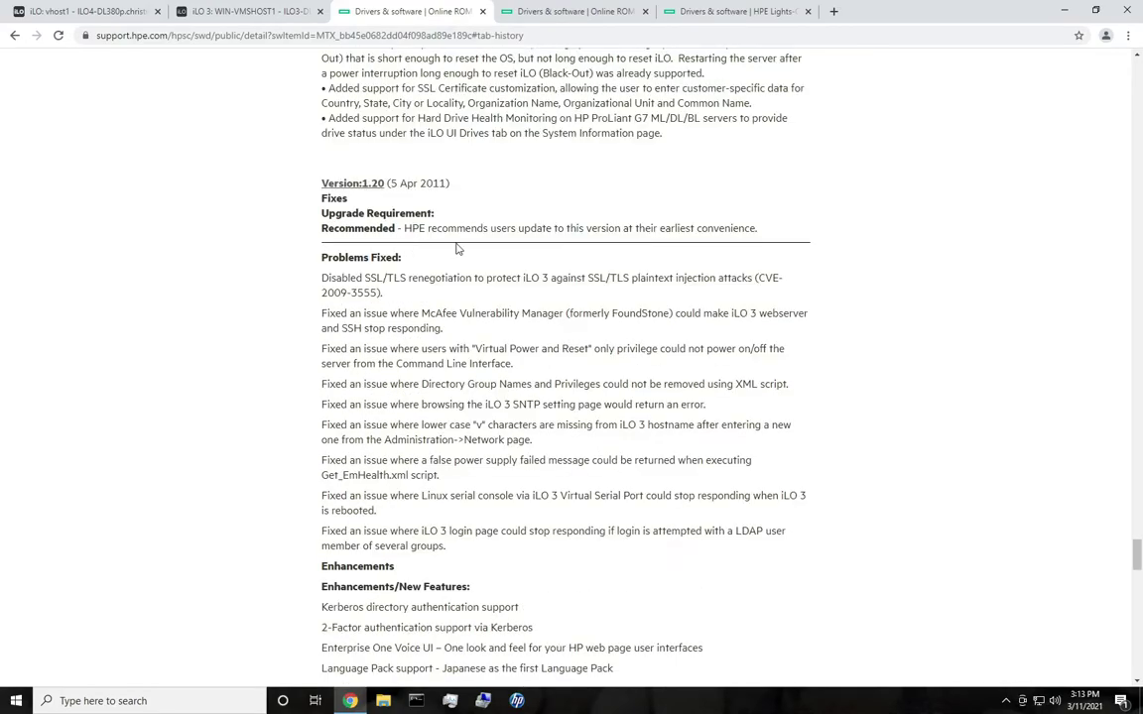
scroll(450, 251, up, 20)
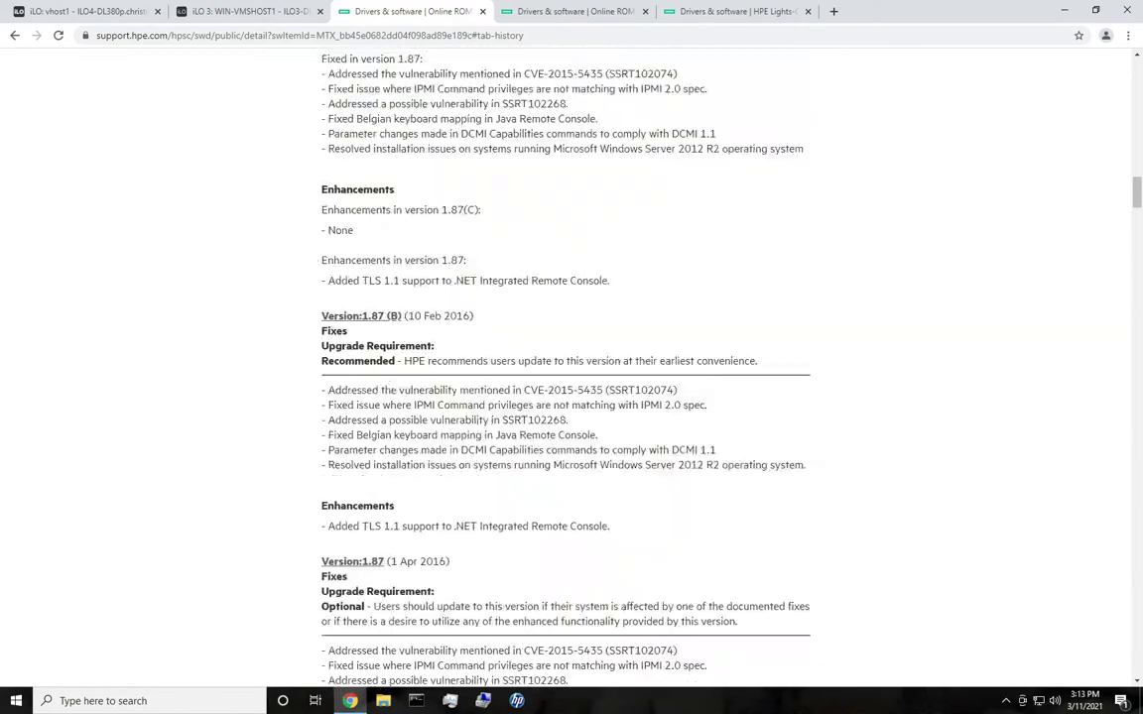
scroll(369, 195, up, 15)
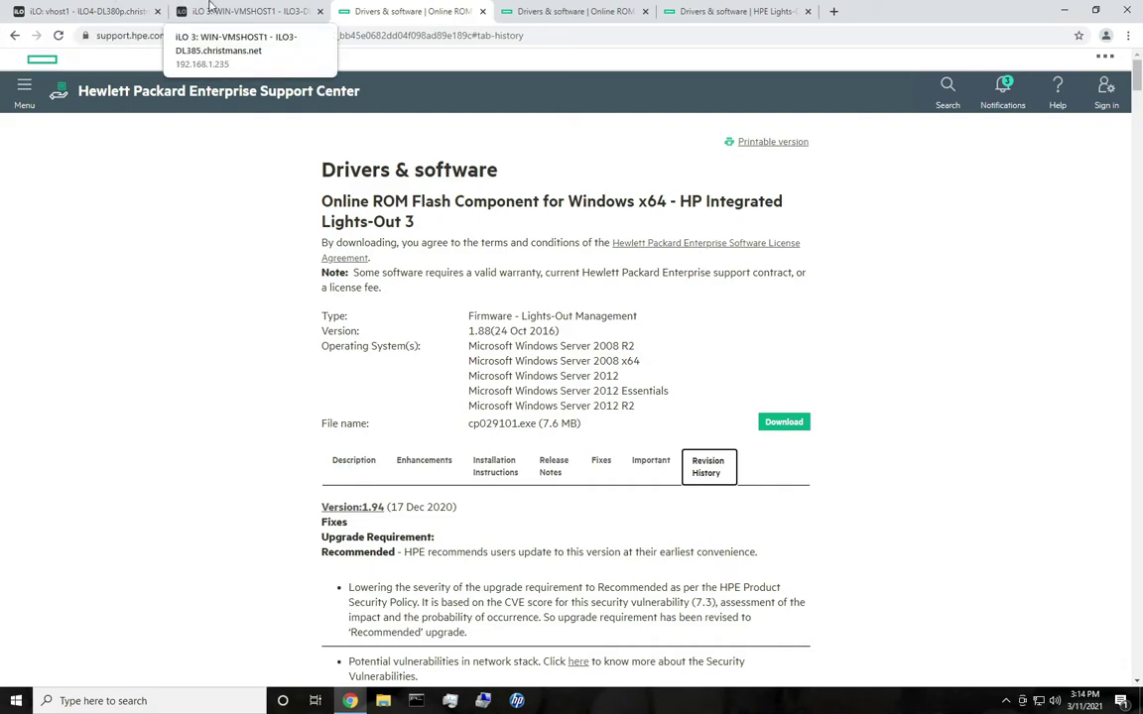
click(209, 13)
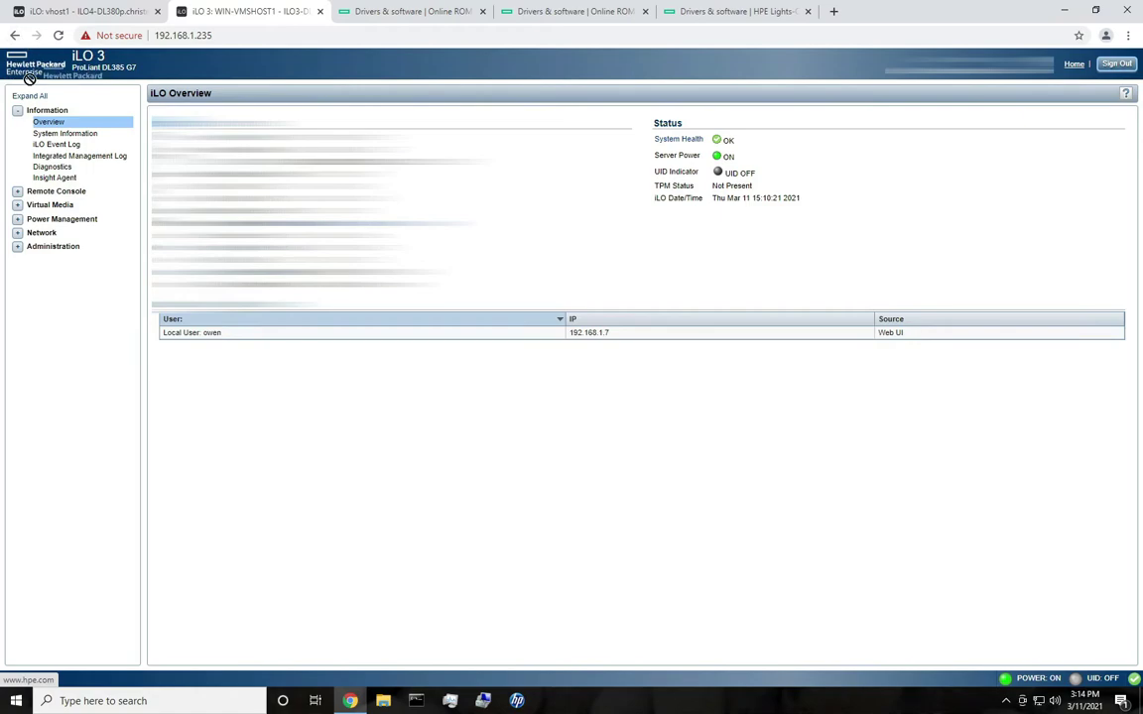
- Download the iLO 3 firmware version 1.94 component, cp046330.exe, from its HPE Support Center revision history
click(424, 13)
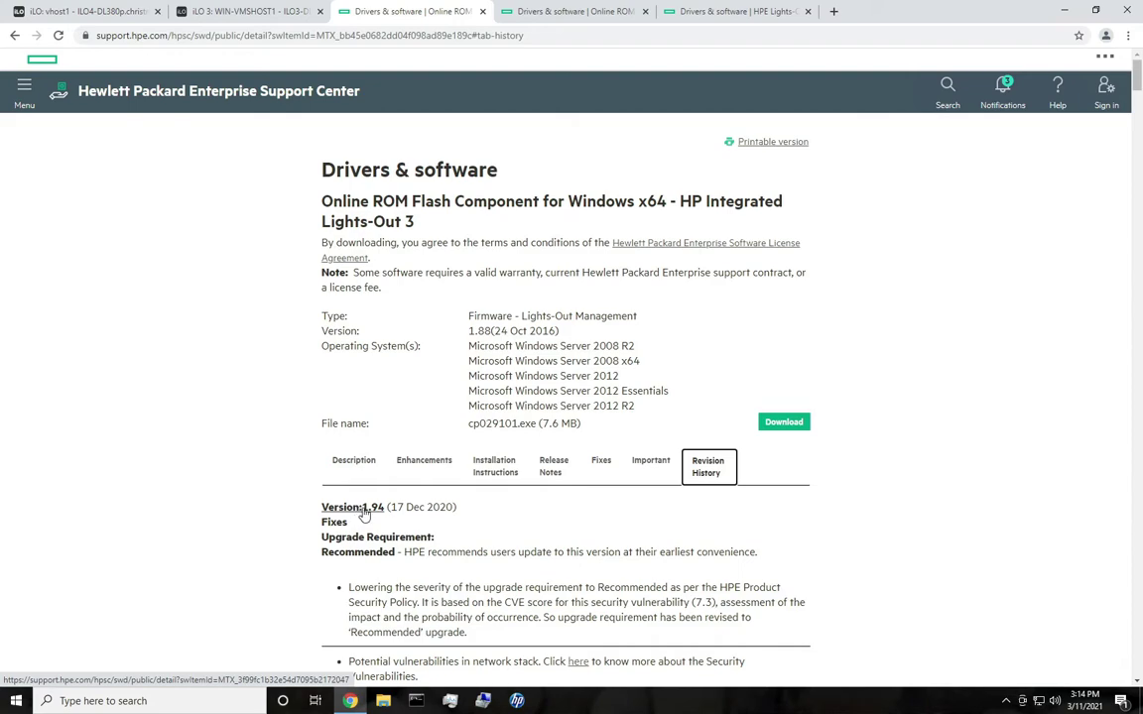
click(366, 510)
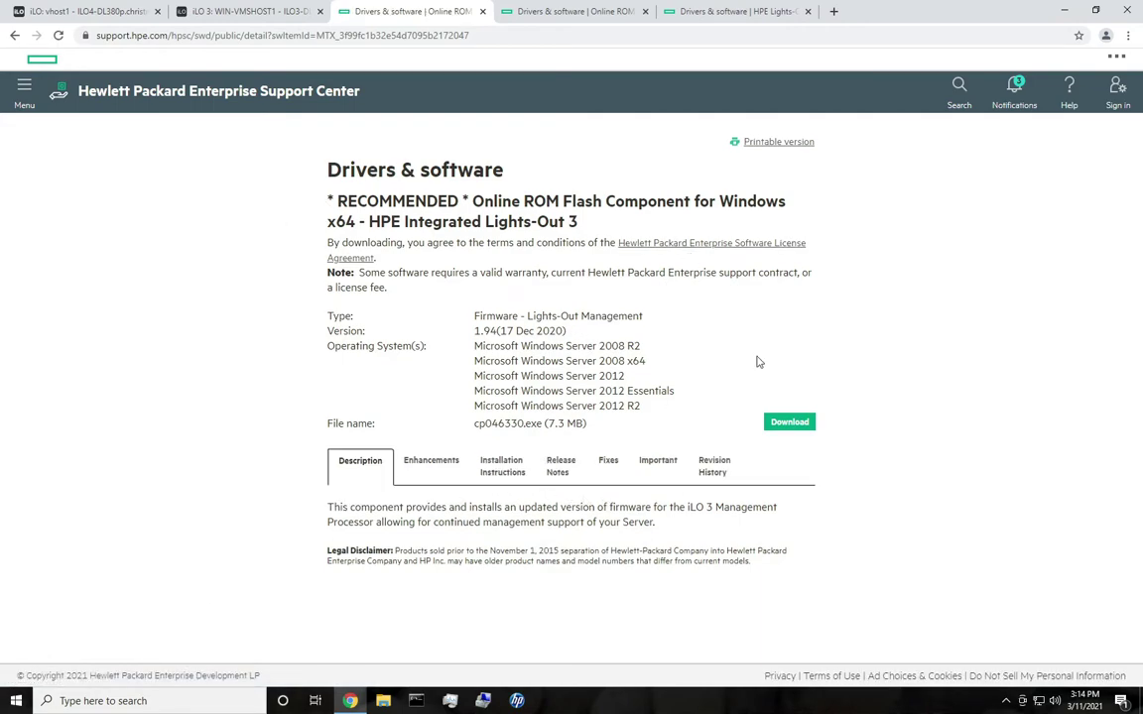
click(783, 422)
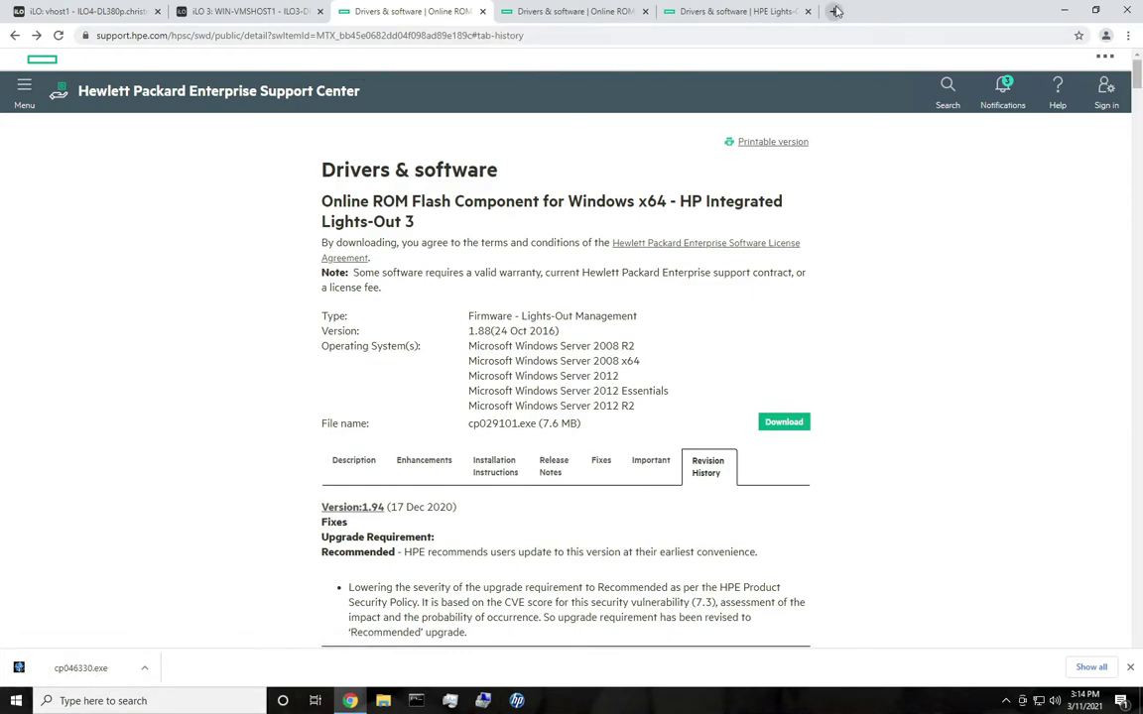
- Minimize the browser, run cp046330 from the Downloads folder to review its package setup options, and close it without installing
click(1064, 10)
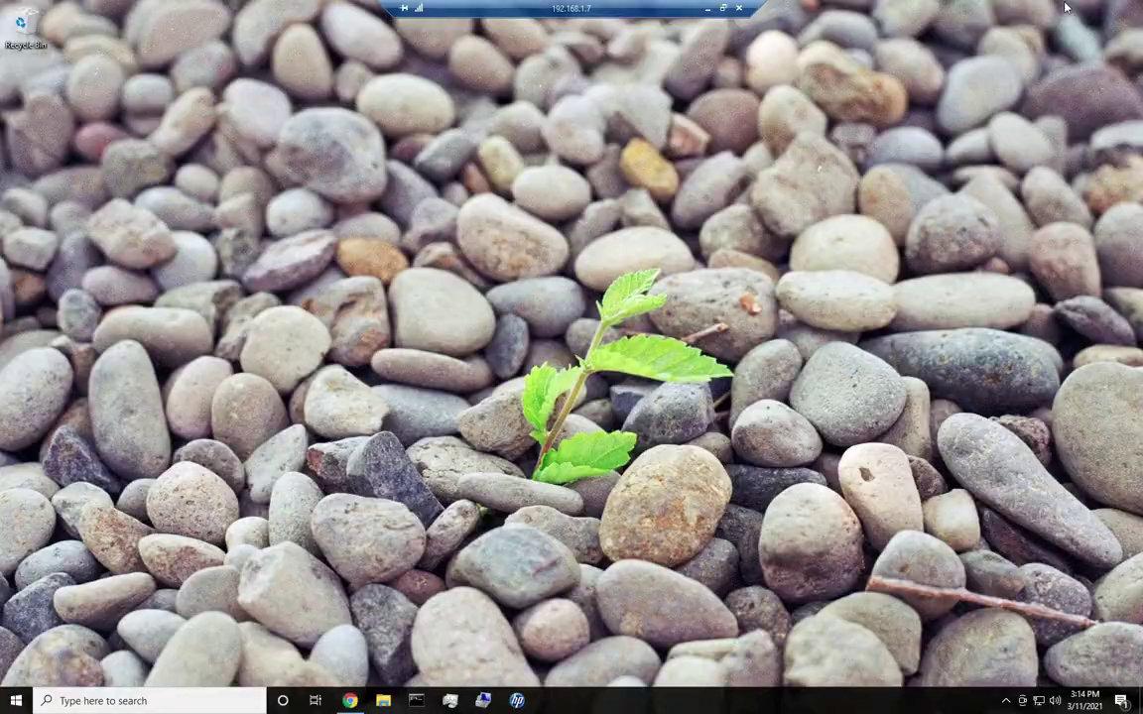
click(383, 700)
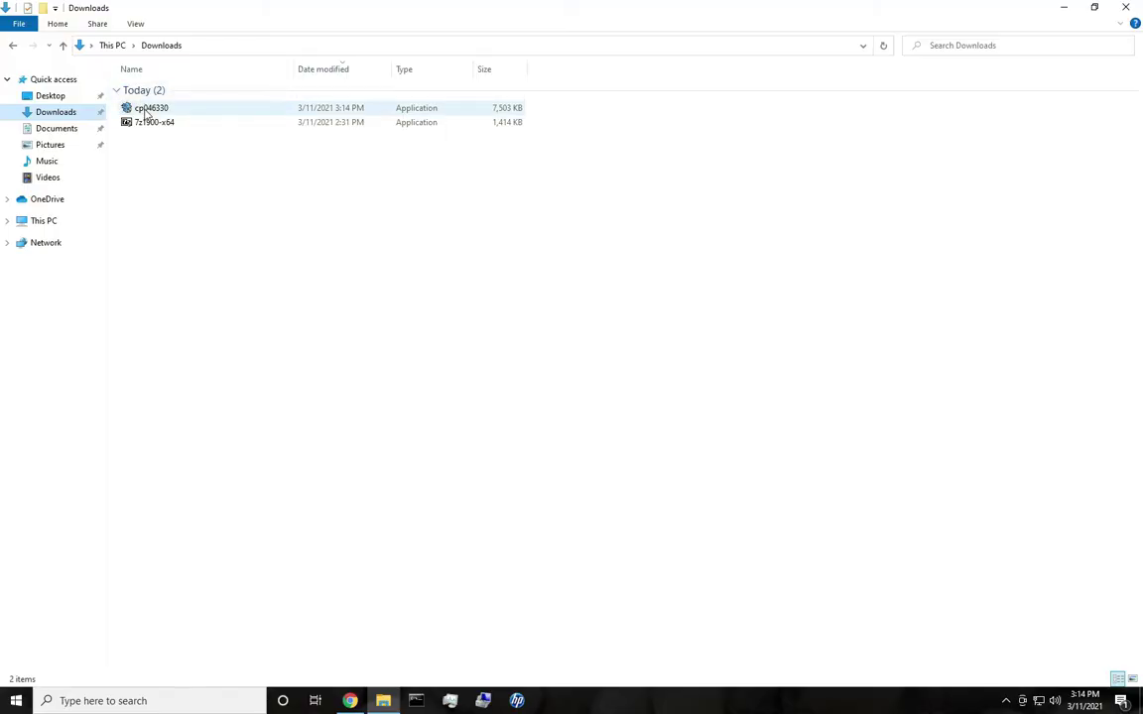
click(147, 112)
click(279, 325)
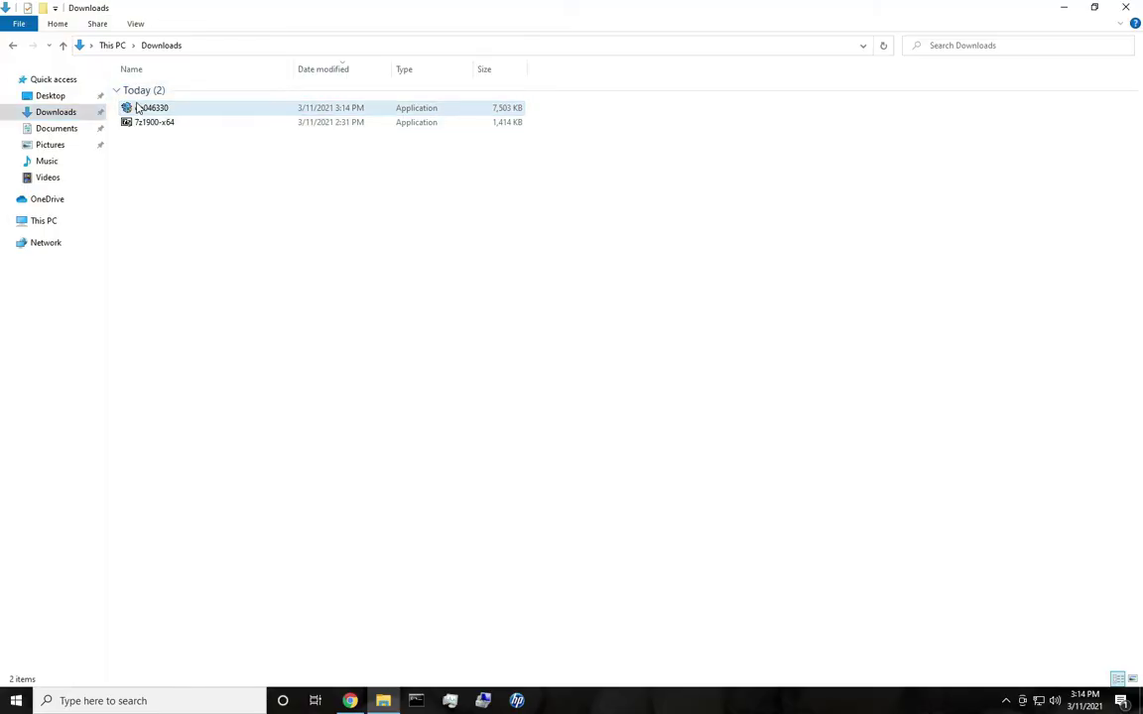
double_click(143, 107)
click(500, 448)
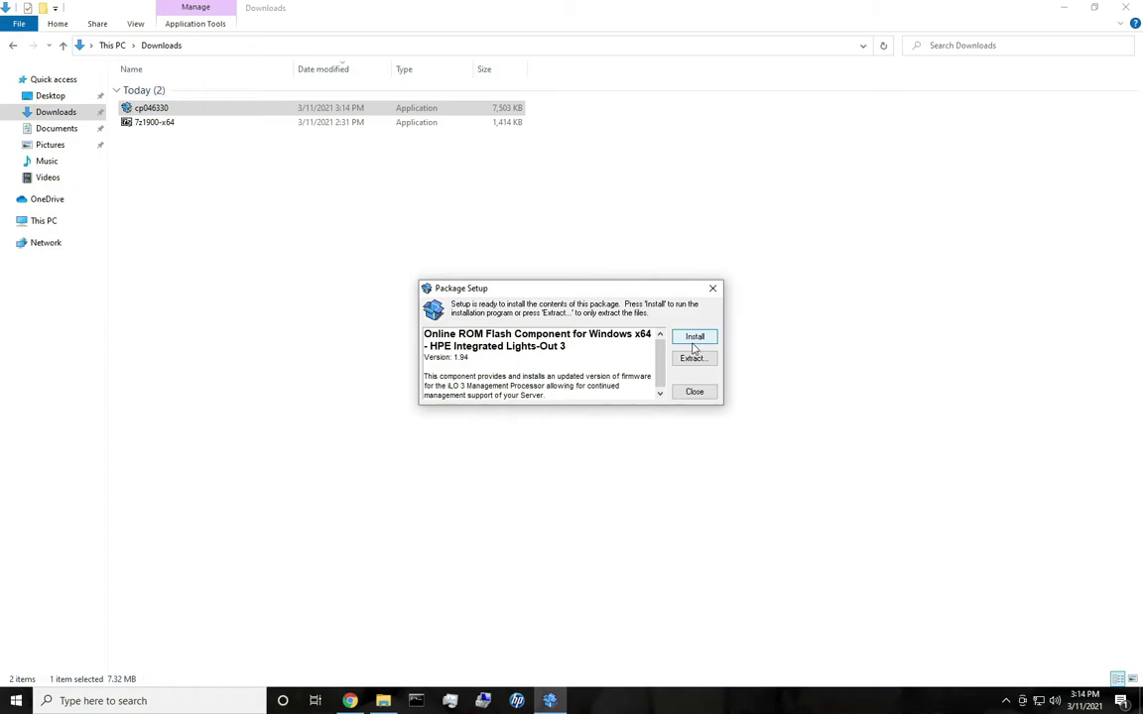
click(1136, 8)
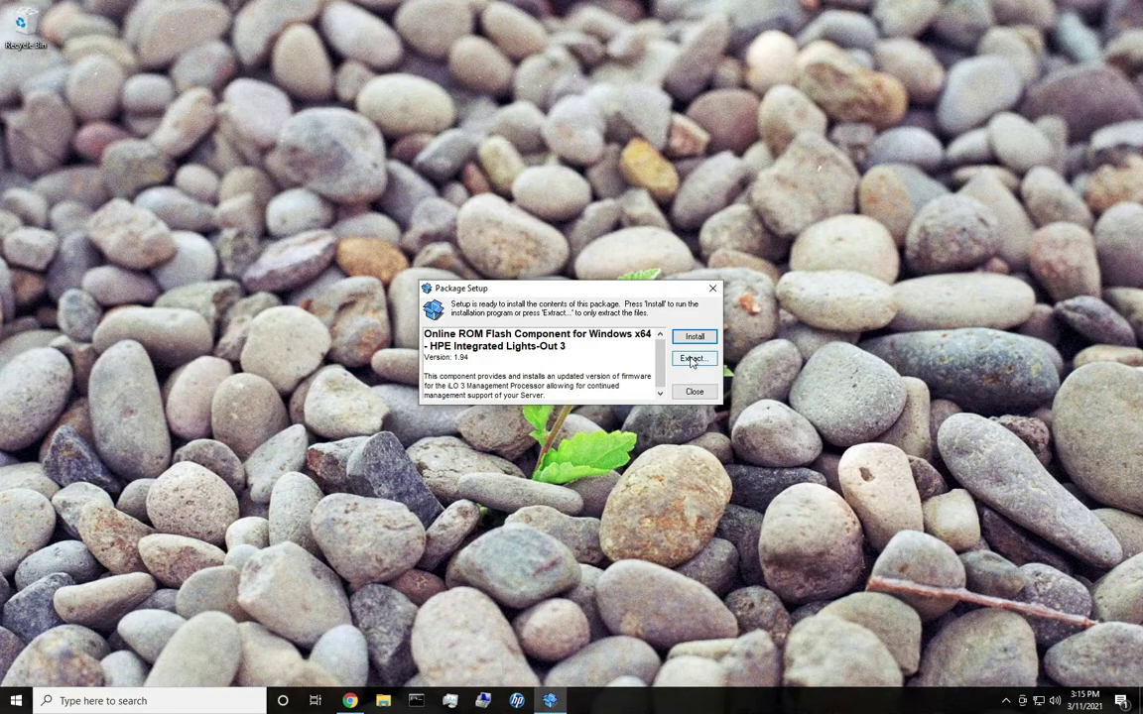
click(713, 287)
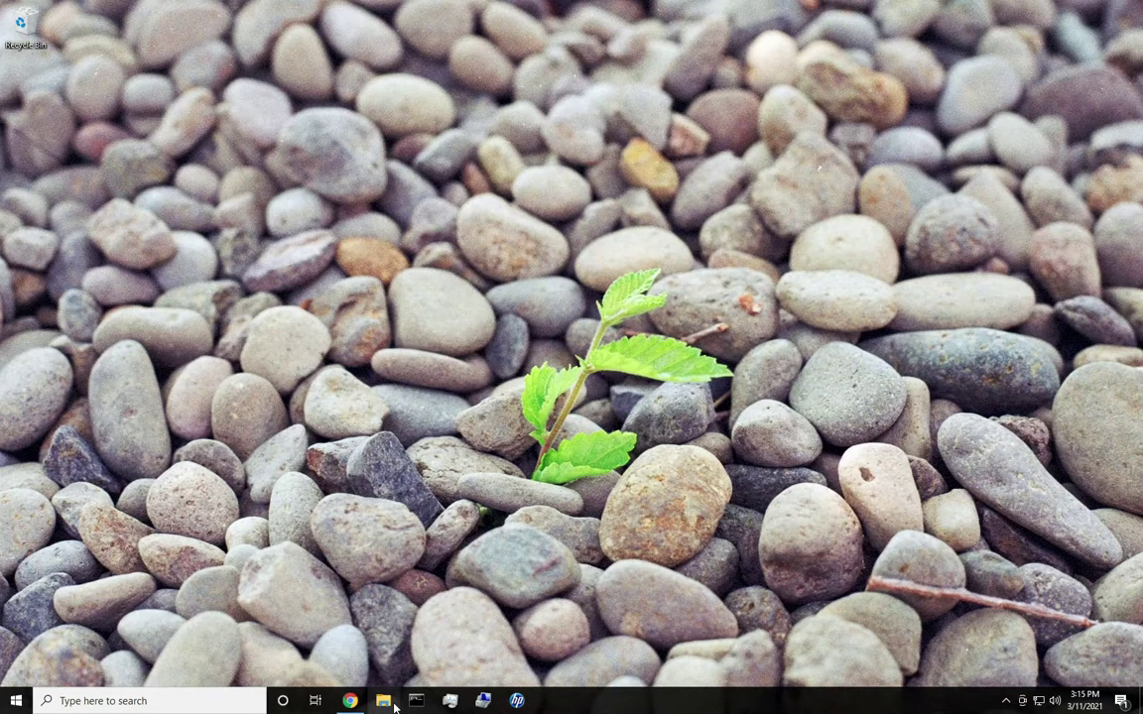
- Open cp046330 from the Downloads folder as a 7-Zip archive and inspect its amd64 folder, returning to the archive root
click(394, 705)
click(56, 115)
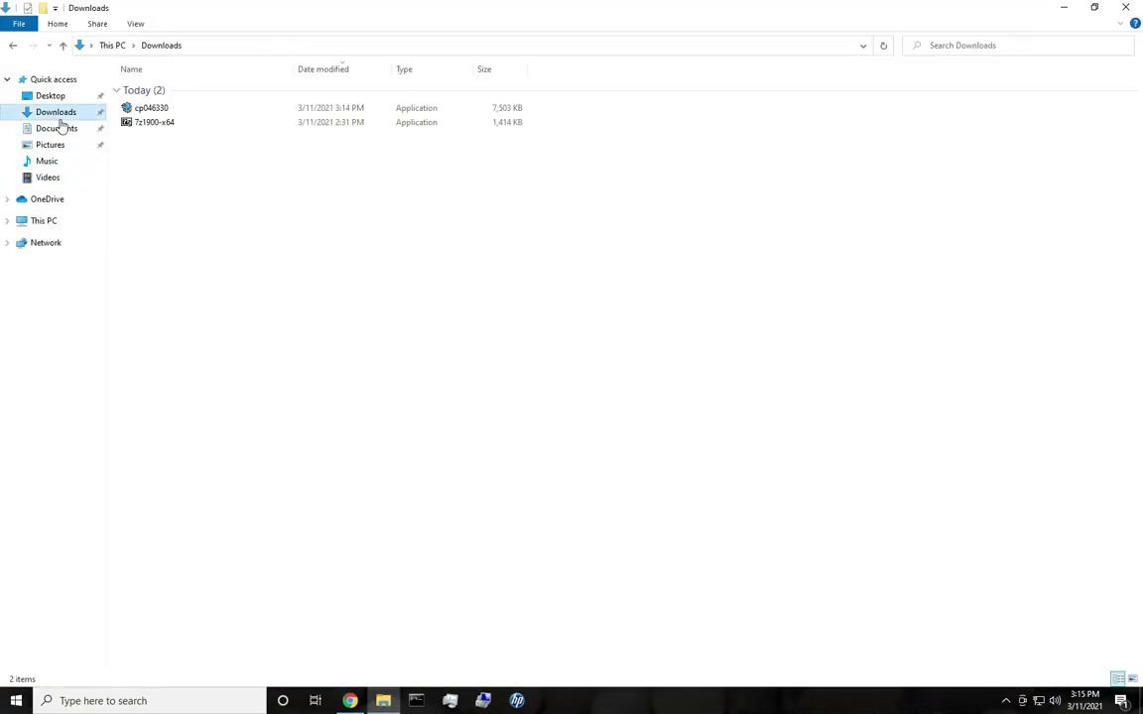
click(149, 109)
right_click(150, 111)
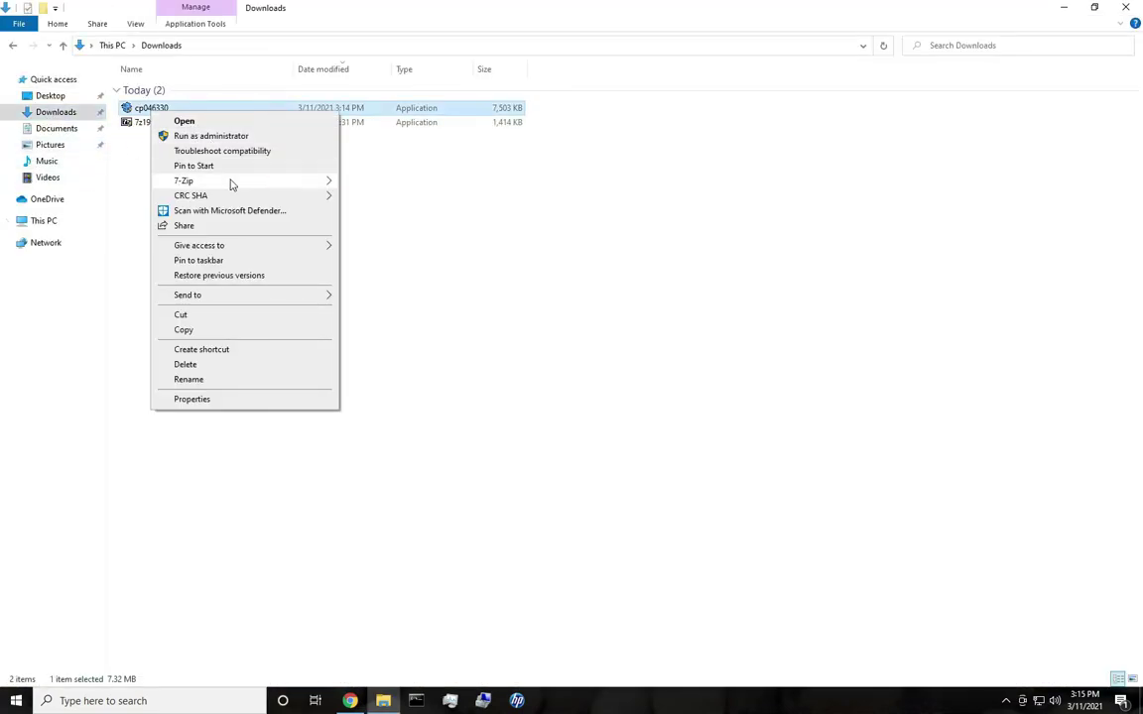
mouse_move(188, 181)
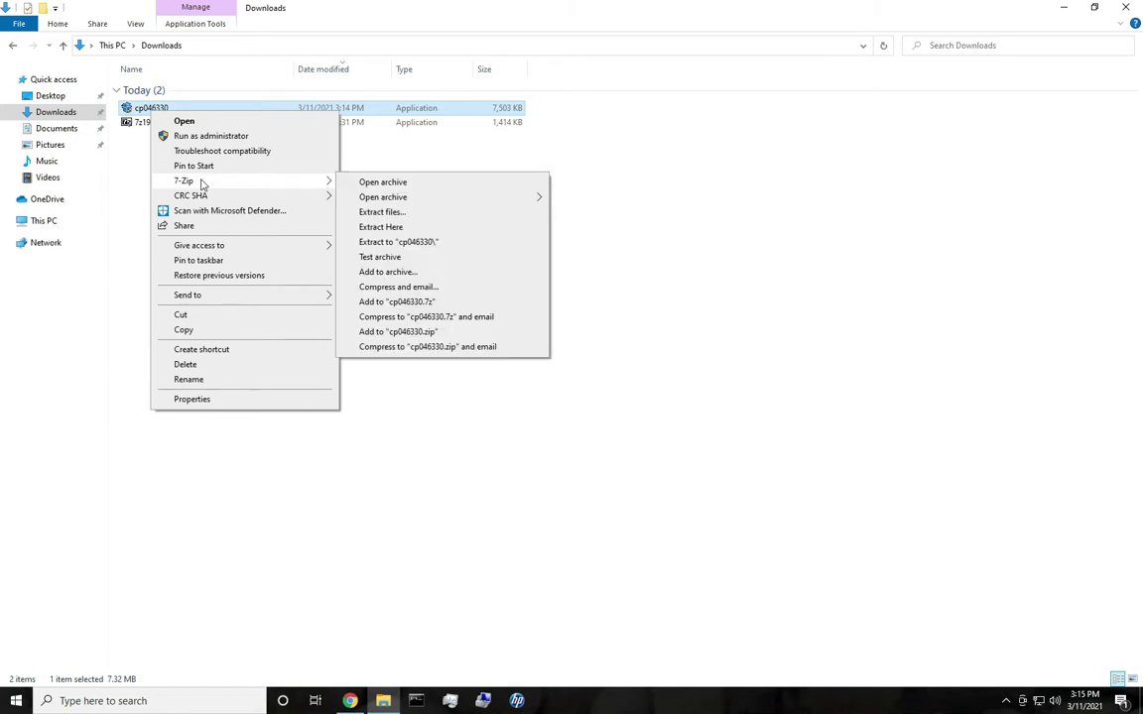
click(380, 185)
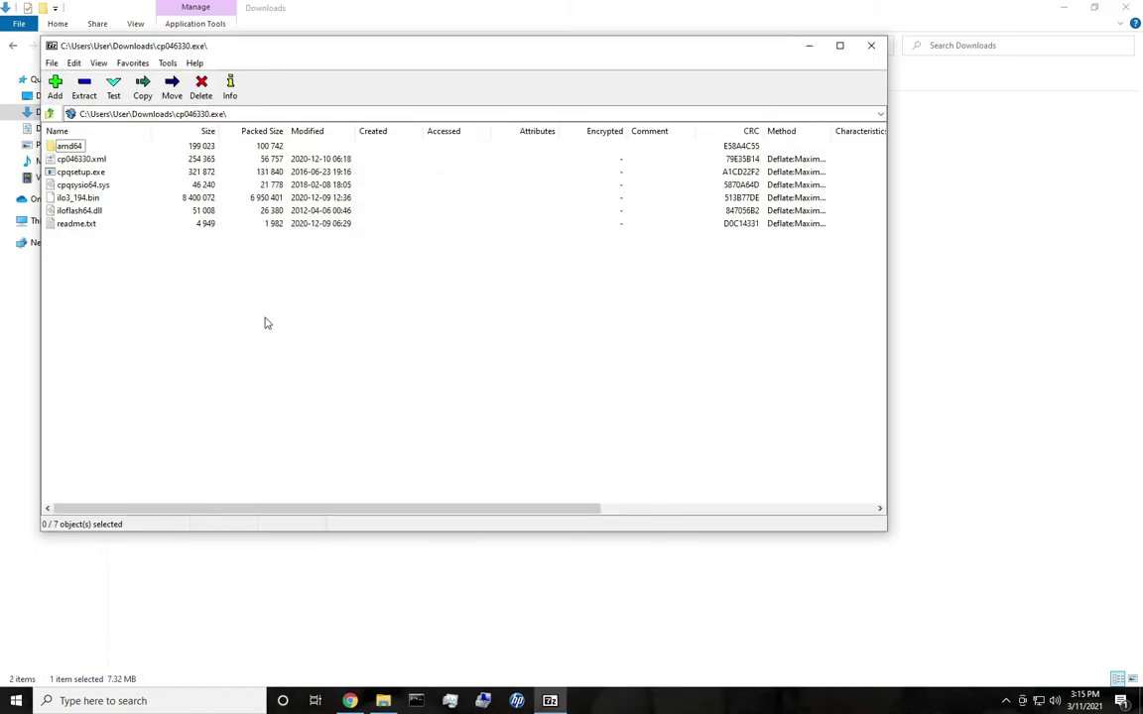
double_click(70, 147)
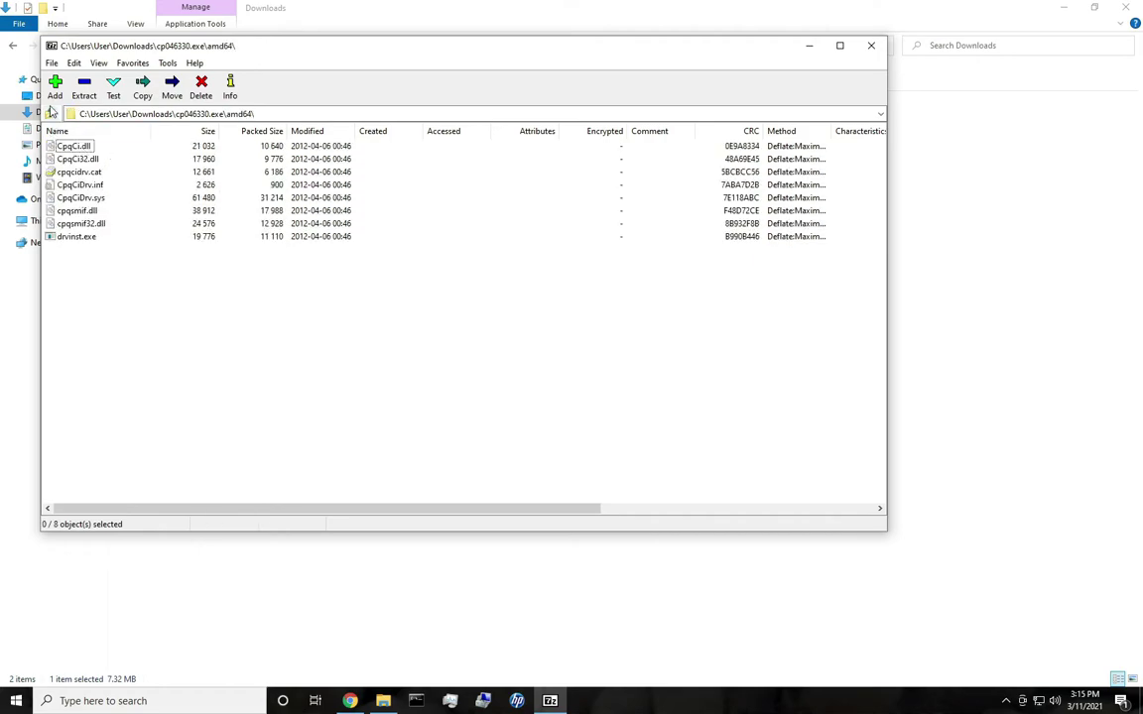
click(49, 113)
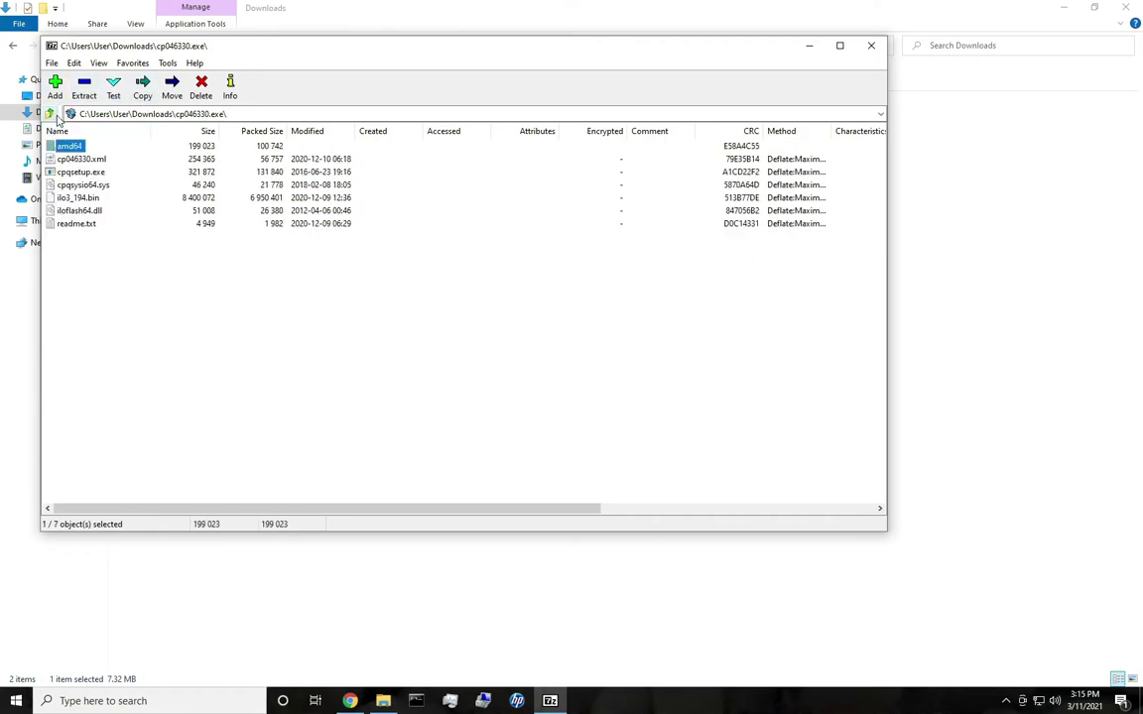
- Extract ilo3_194.bin from the archive into the Downloads folder and minimize File Explorer
click(78, 198)
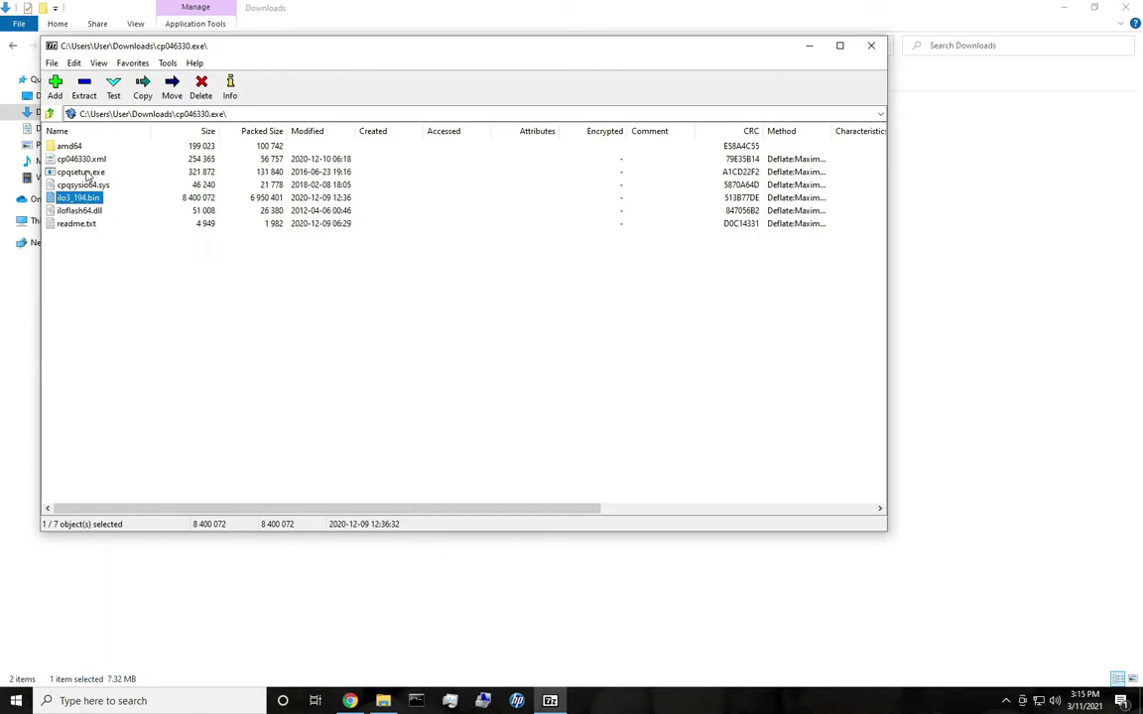
drag(307, 49, 619, 198)
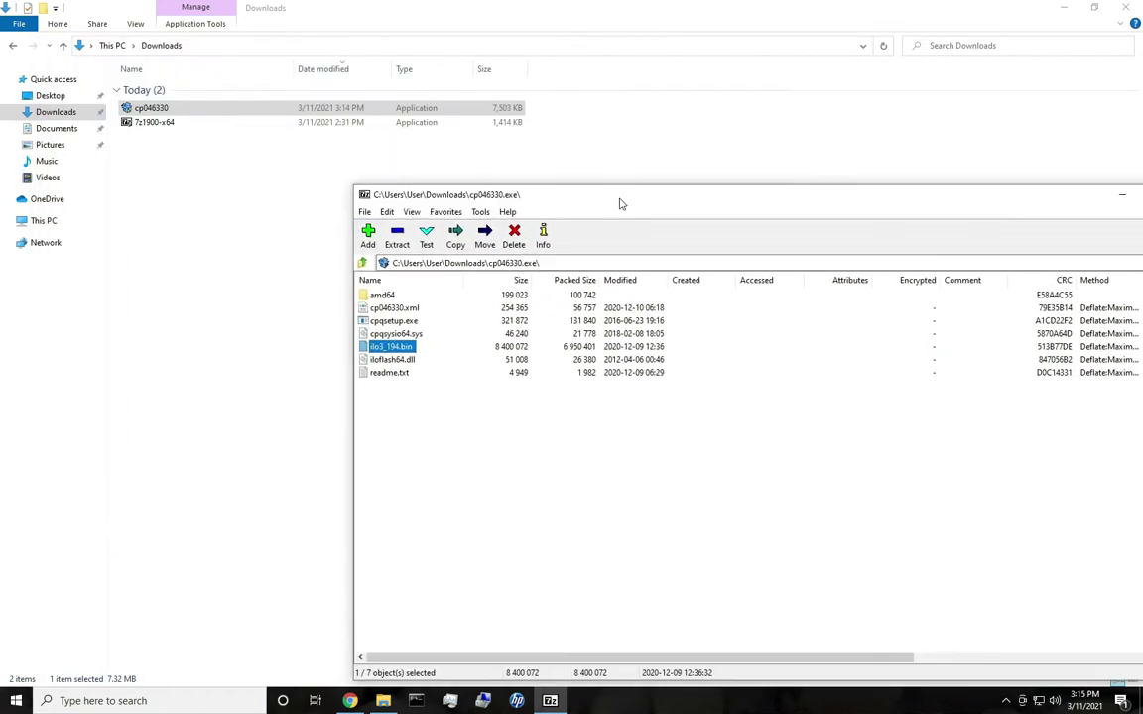
drag(457, 200, 347, 138)
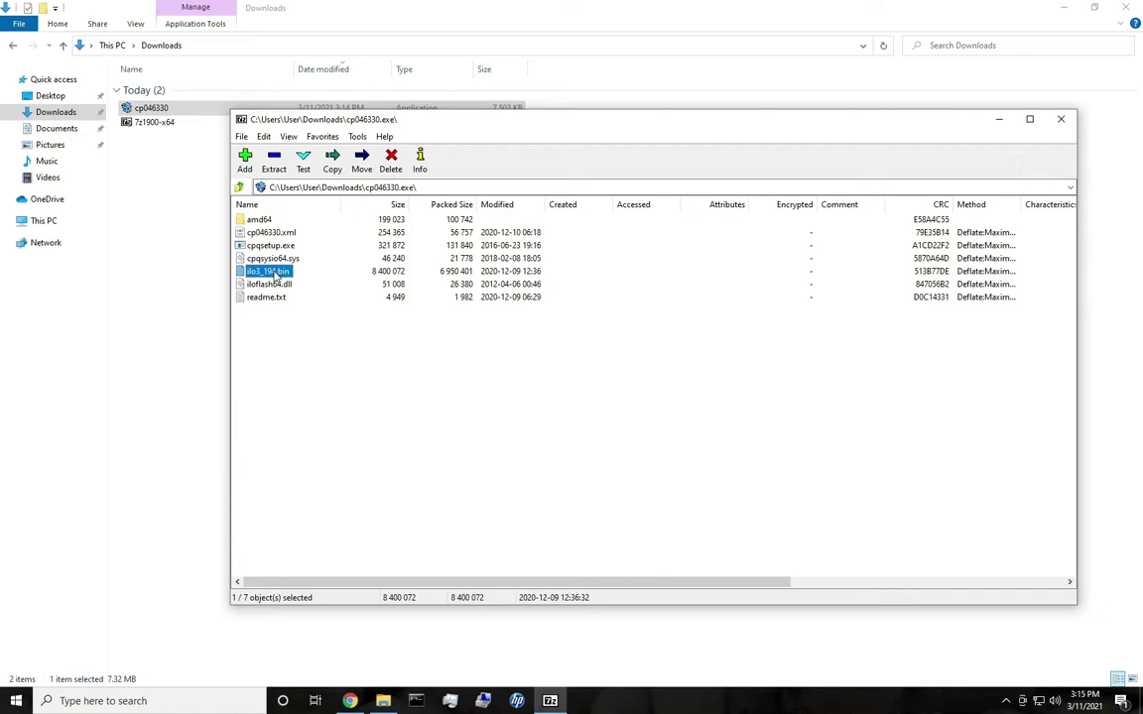
drag(276, 278, 147, 211)
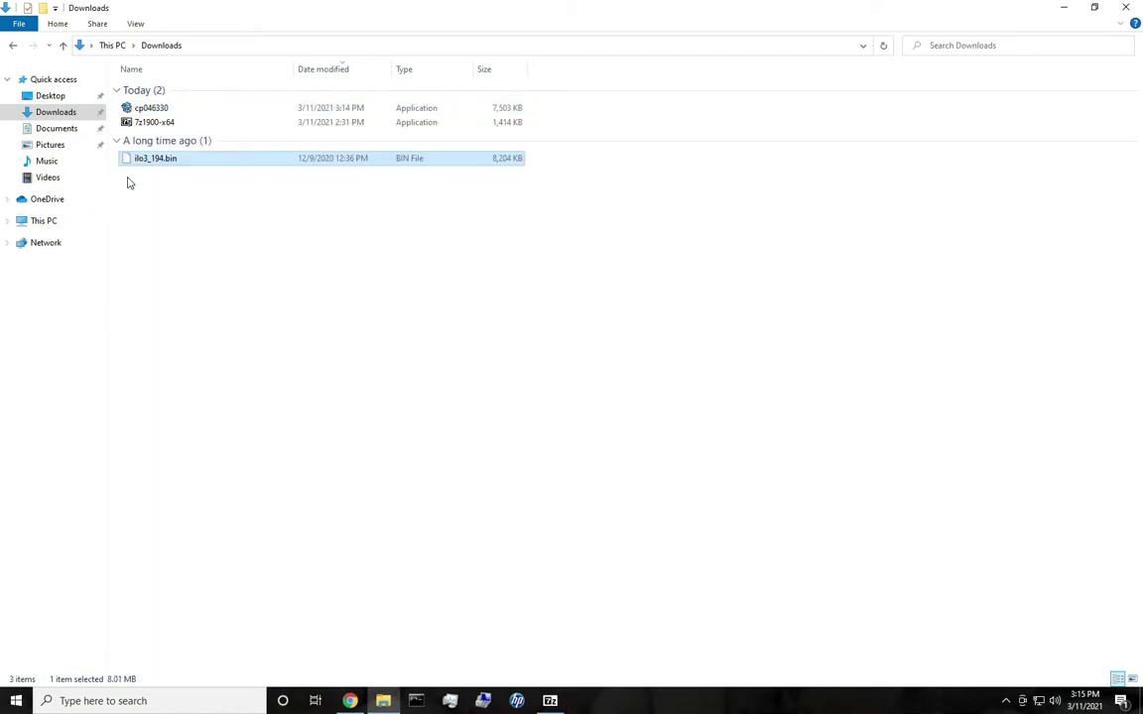
click(172, 178)
click(165, 161)
key(super+Down)
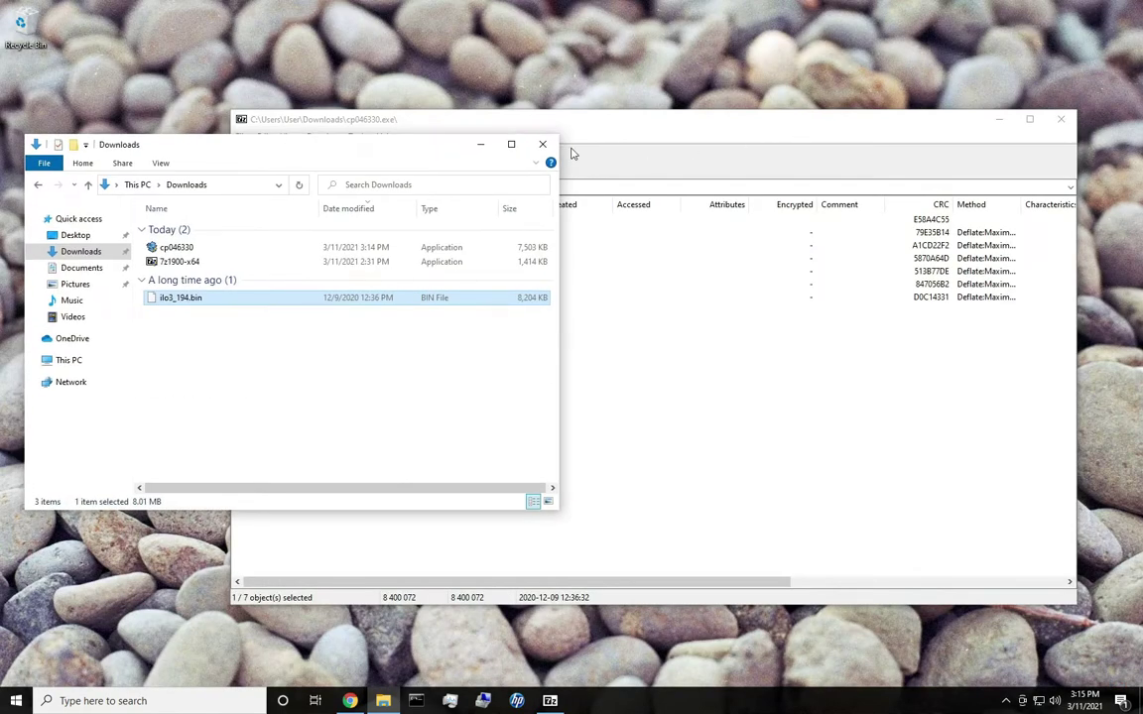
click(481, 145)
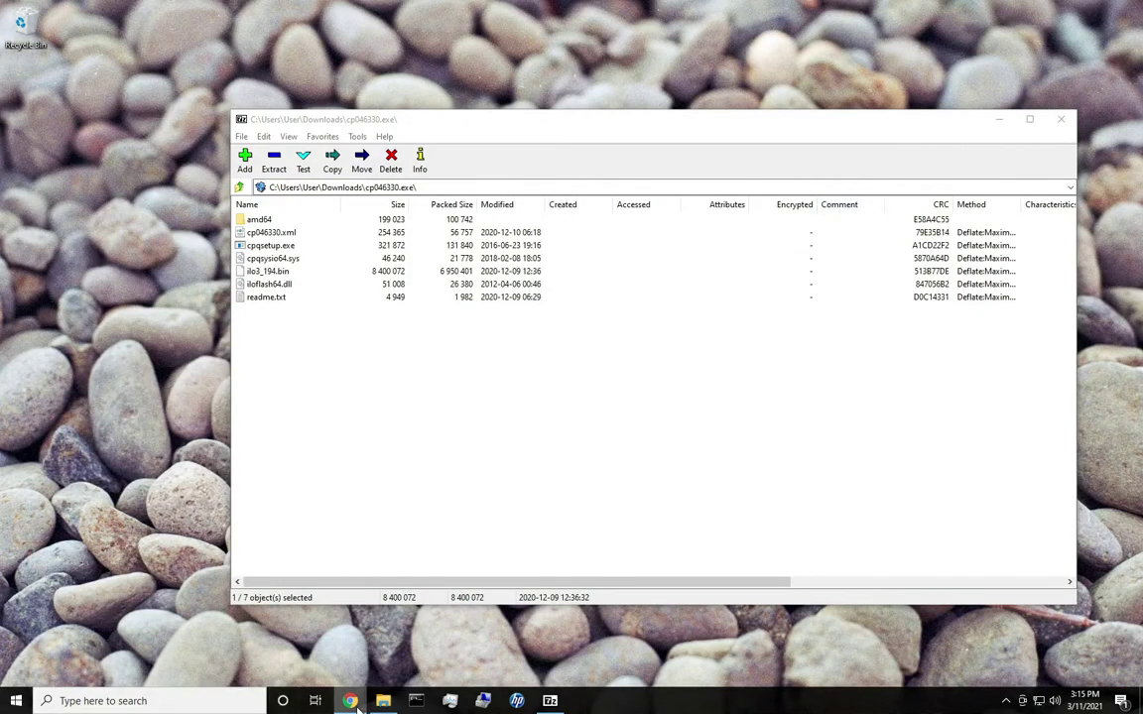
- Switch to Chrome and open the iLO Firmware page under Administration in the iLO 3 interface
click(350, 700)
click(204, 10)
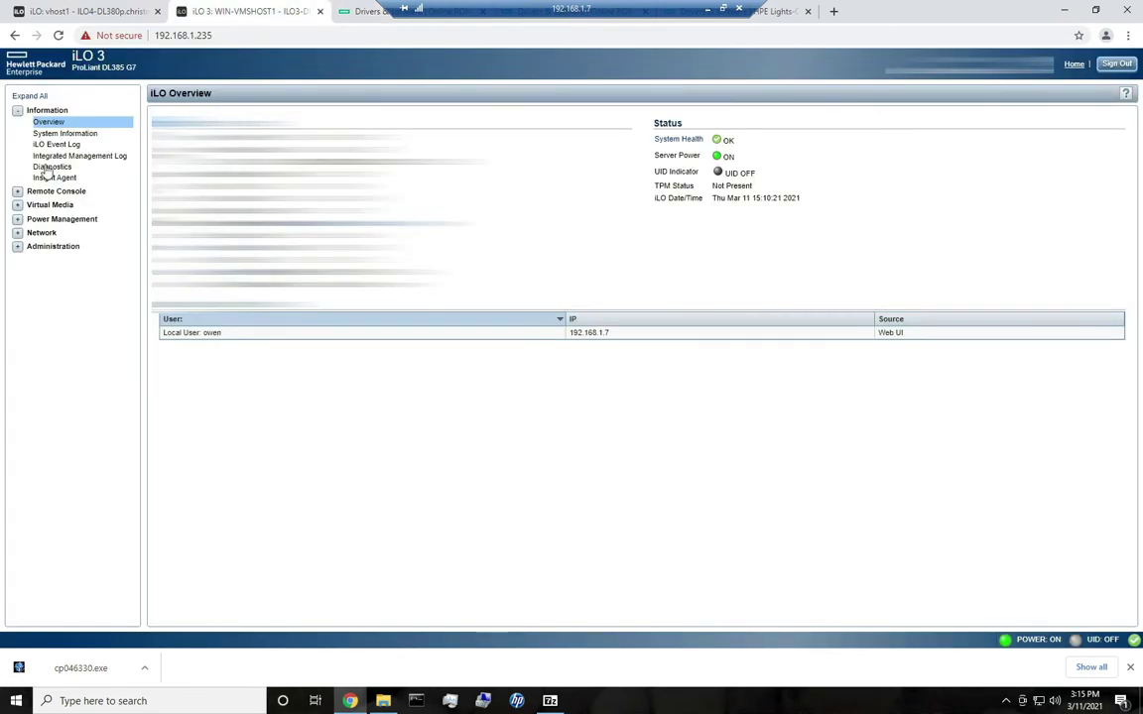
click(17, 246)
click(66, 260)
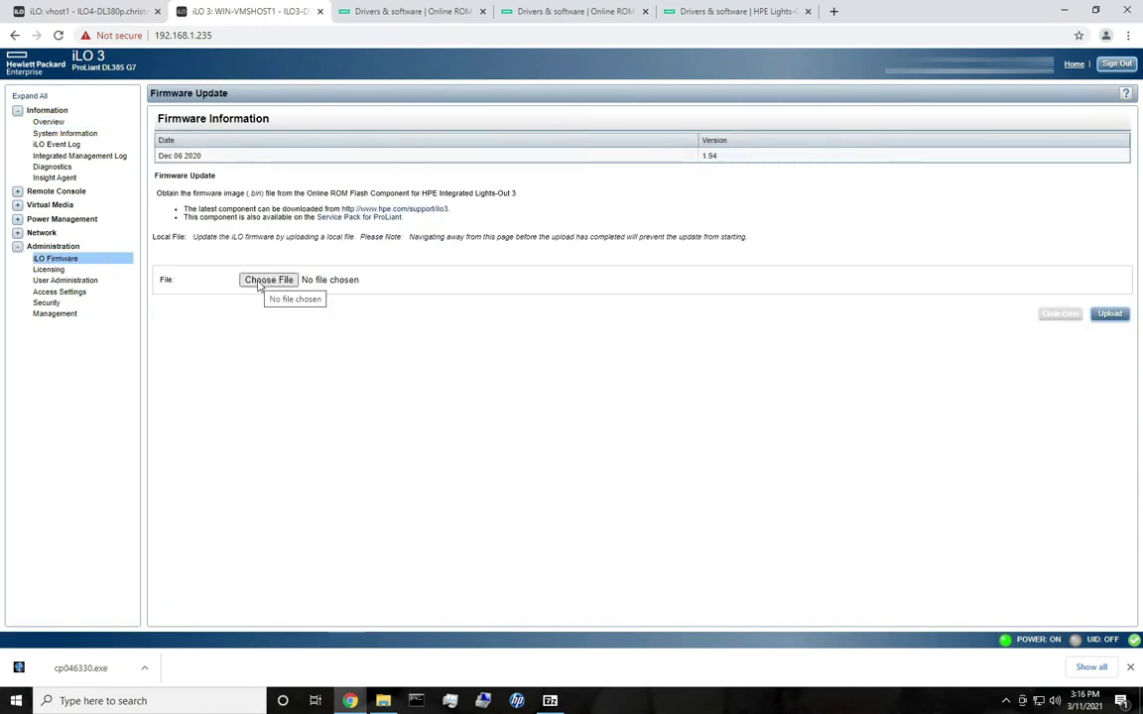
- Browse to ilo3_194.bin in Downloads as the iLO 3 firmware upload file, and cancel the file selection
click(260, 282)
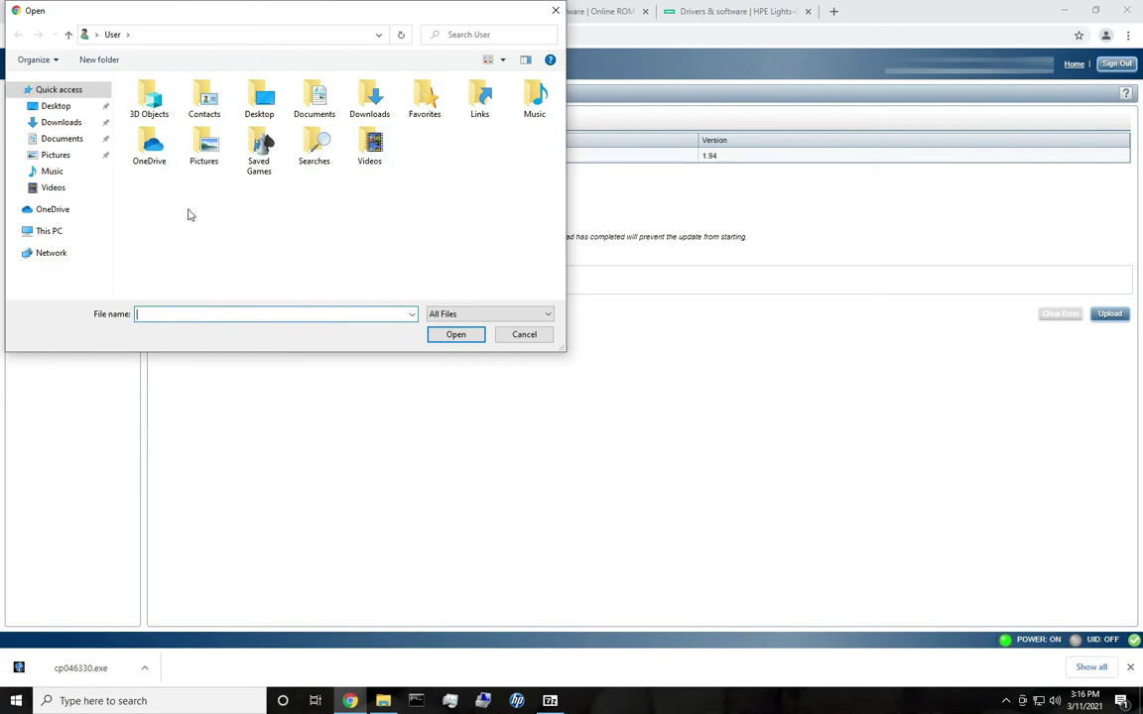
click(48, 121)
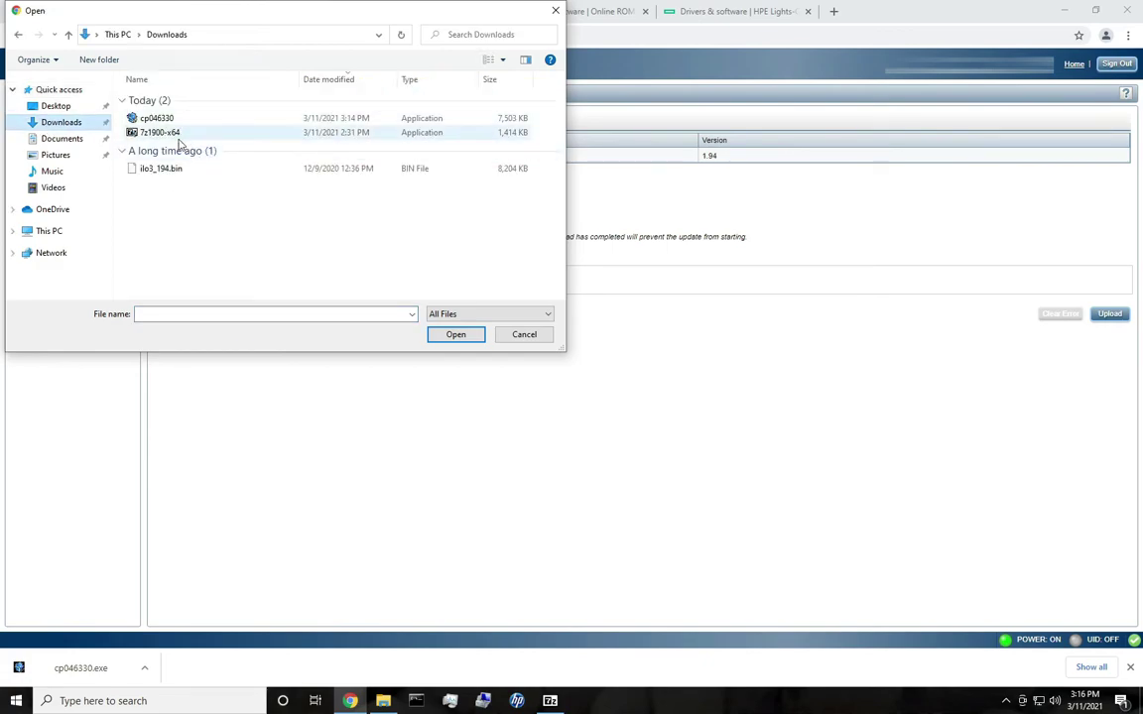
click(161, 169)
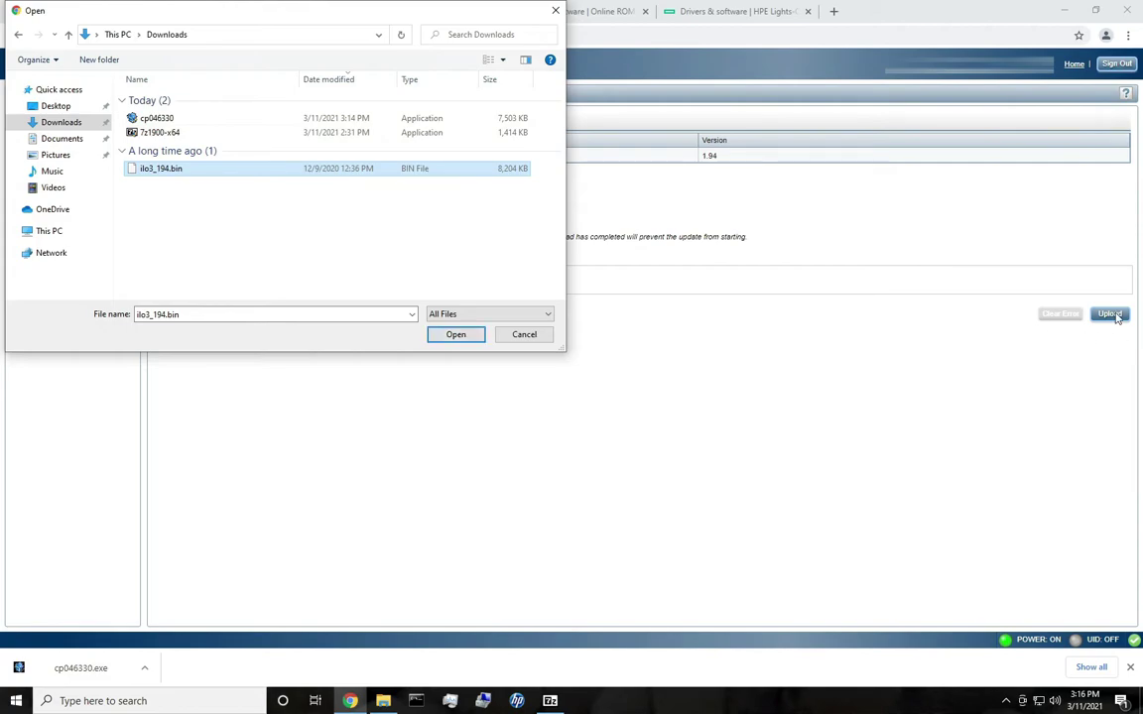
click(524, 334)
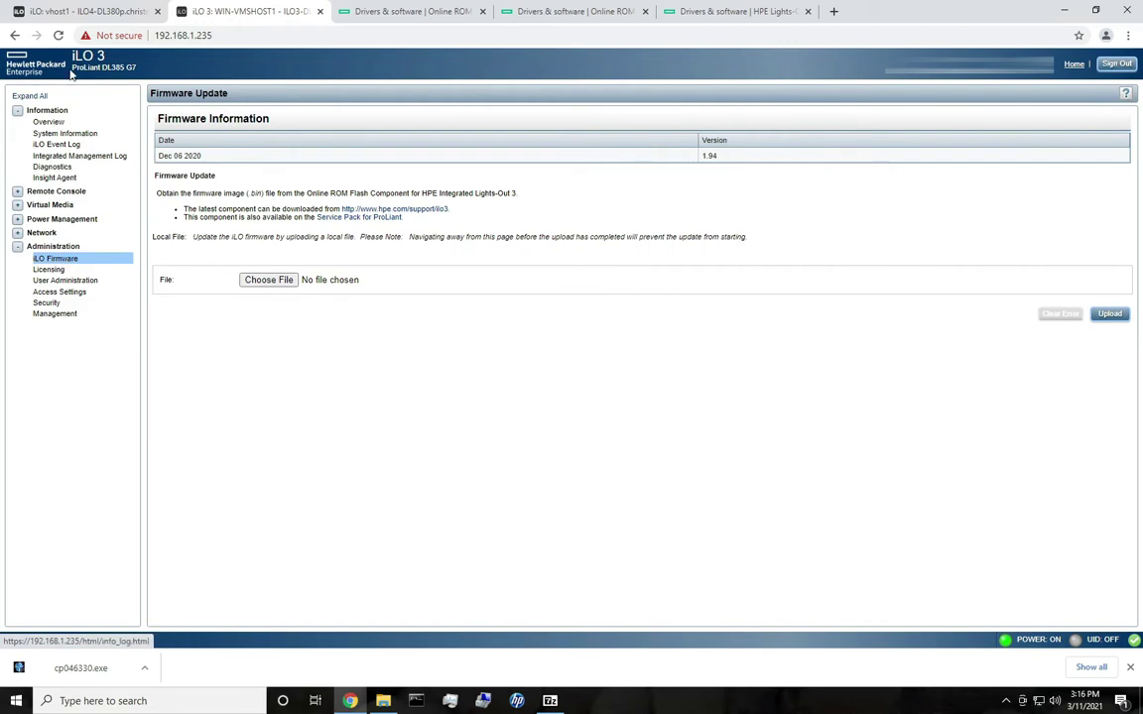
- Open the Firmware page under Administration in the iLO 4 interface to compare it with the iLO 3 update page
click(85, 11)
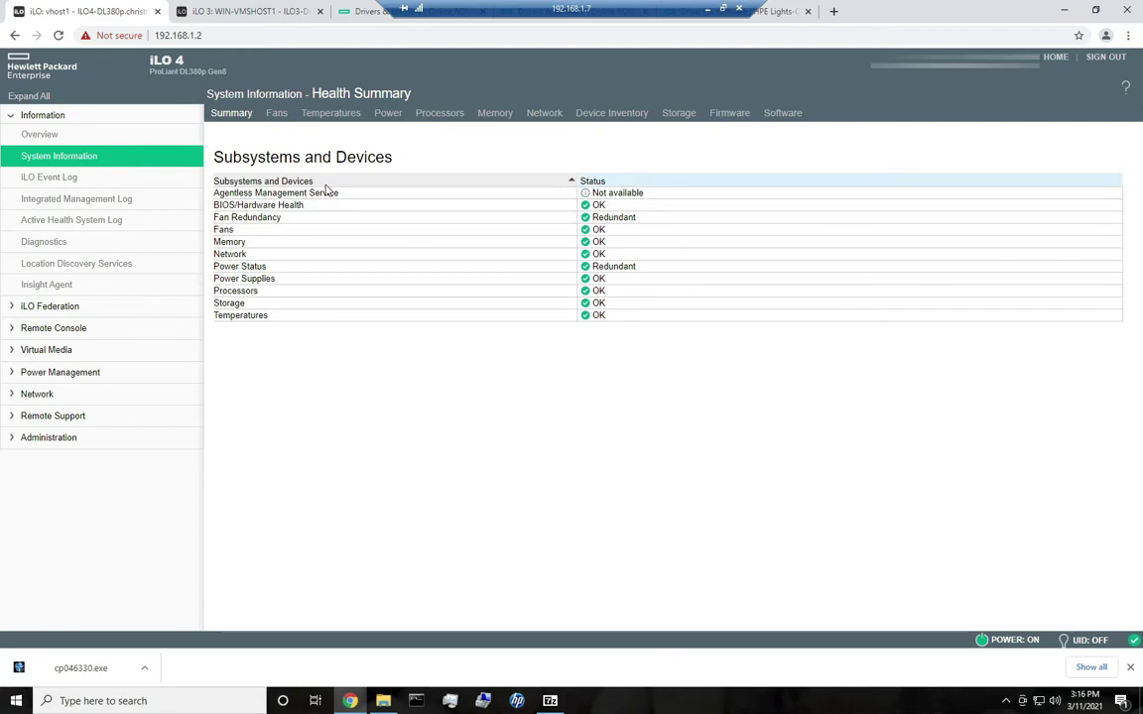
click(248, 7)
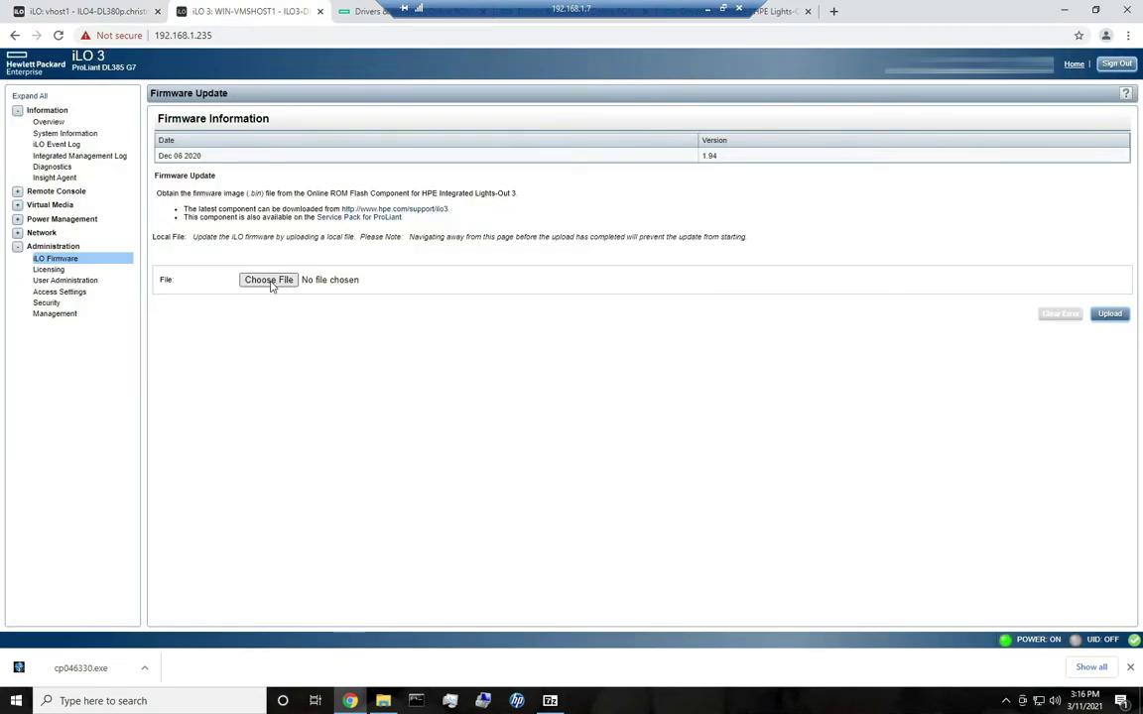
click(66, 8)
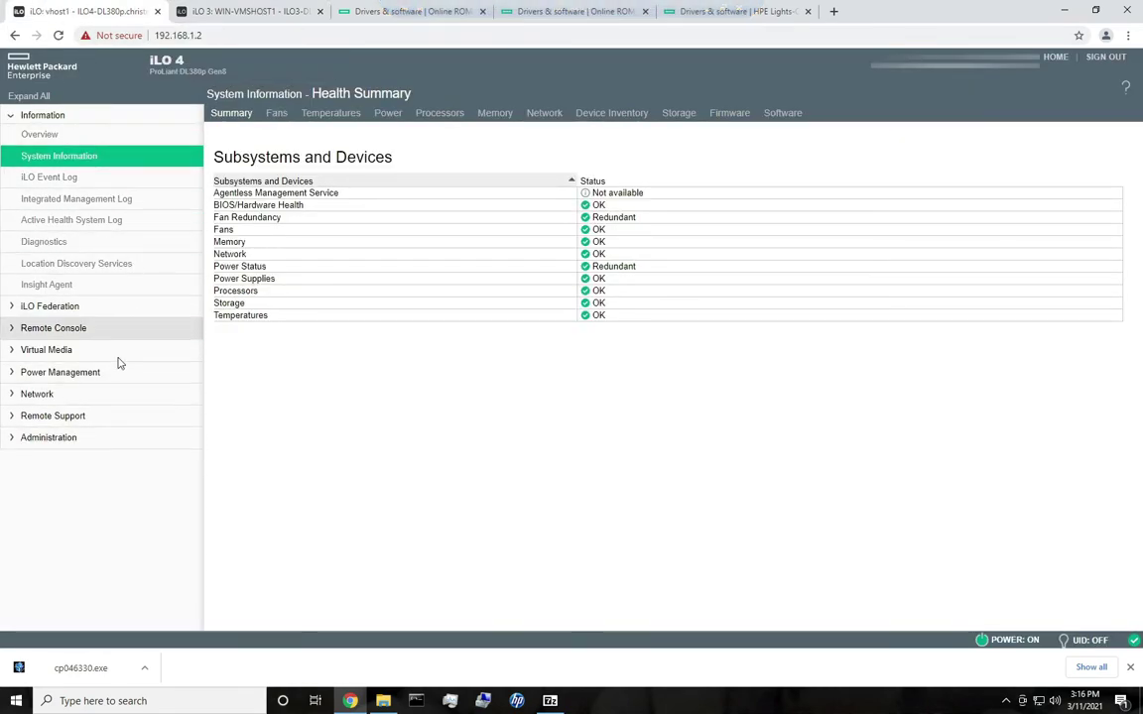
click(30, 438)
click(42, 457)
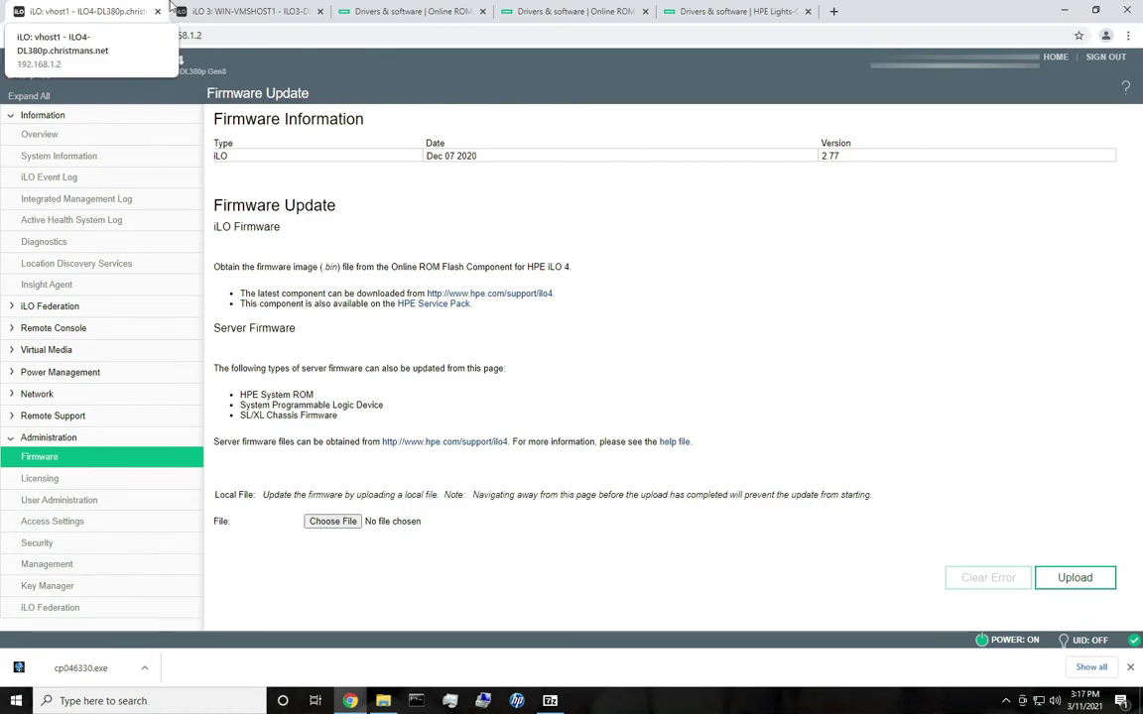
- Compare the HPE Support Center revision histories for iLO 3 and iLO 4, and review the newest iLO 3 firmware entries
click(198, 11)
click(397, 10)
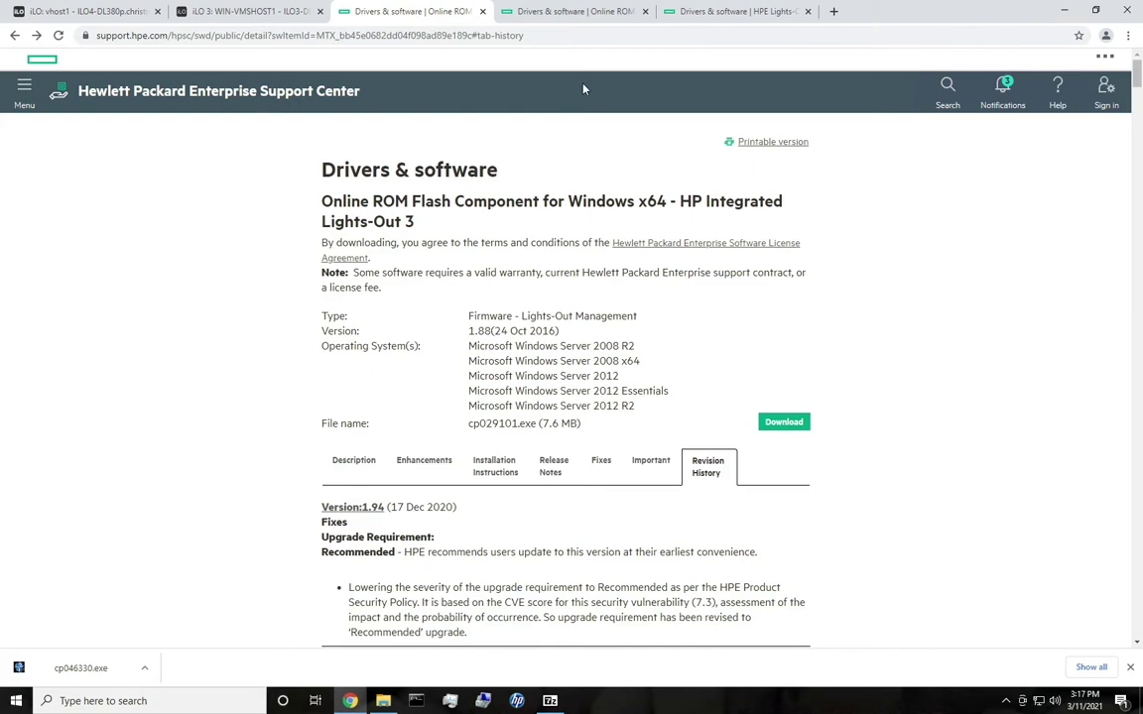
click(574, 12)
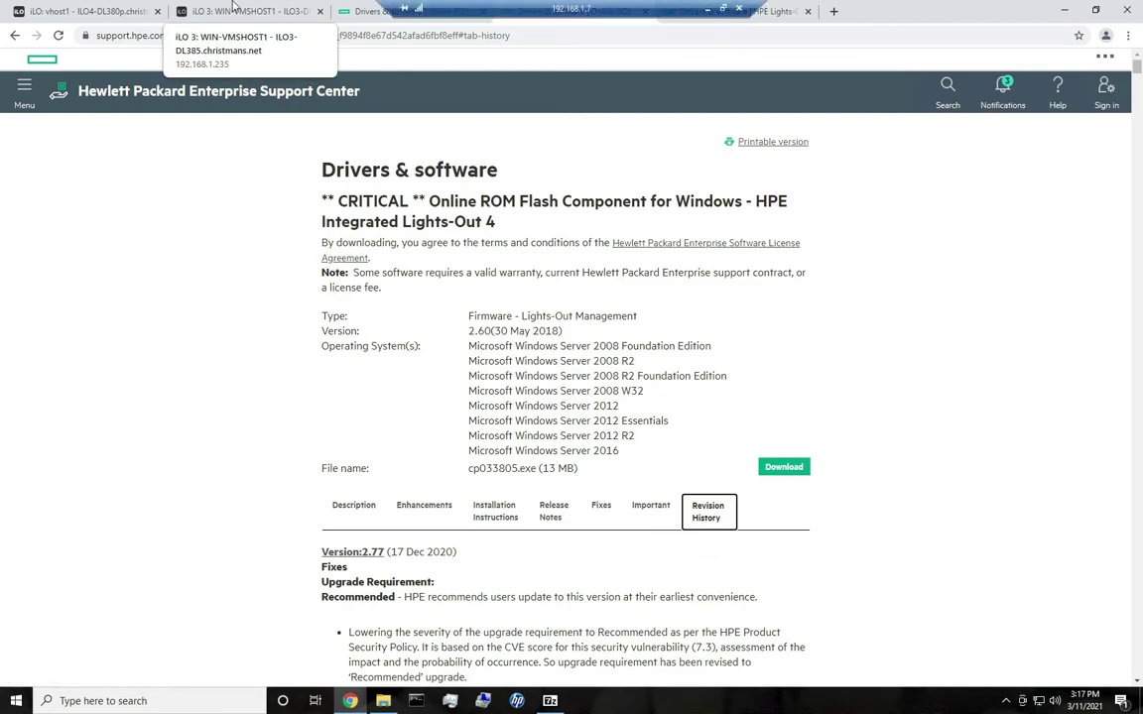
scroll(258, 74, up, 1)
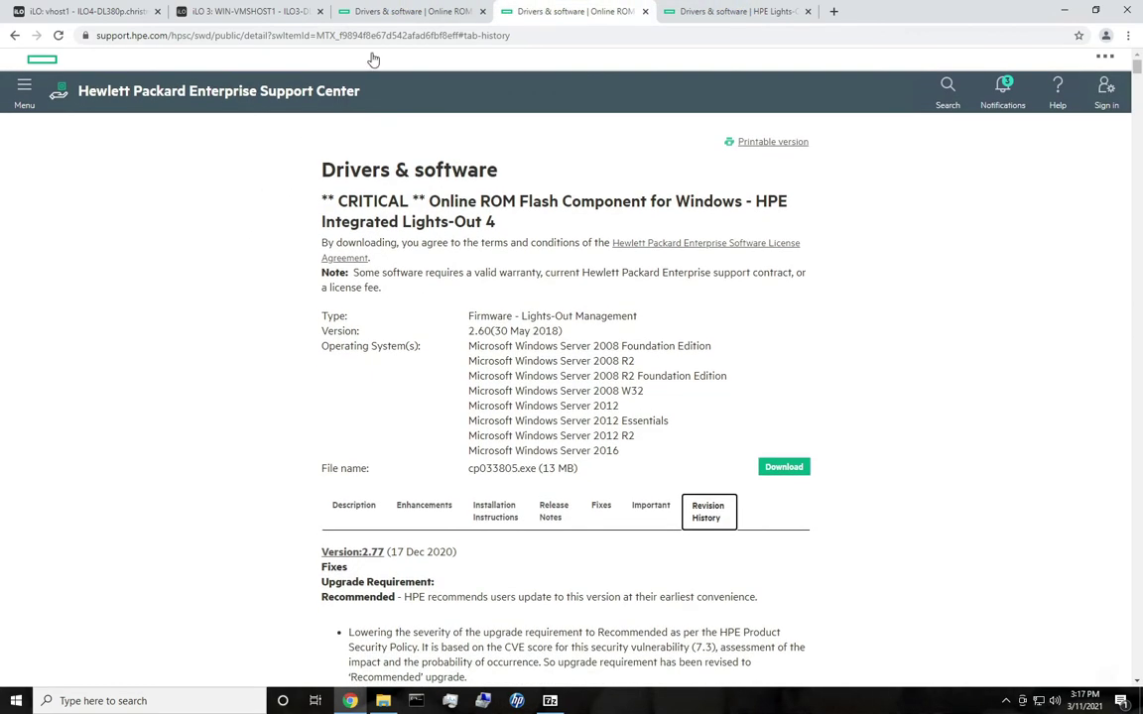
click(385, 11)
scroll(374, 518, down, 3)
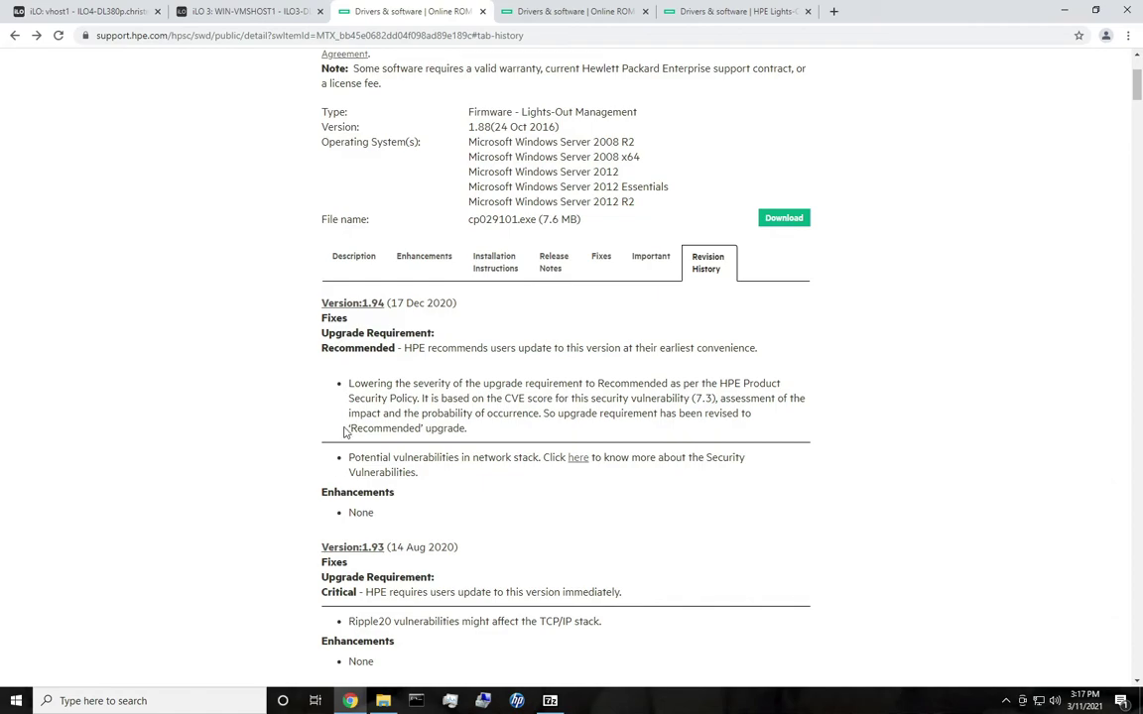
- Compare the iLO 3 and iLO 4 firmware update pages, including their installed firmware information
scroll(245, 309, up, 2)
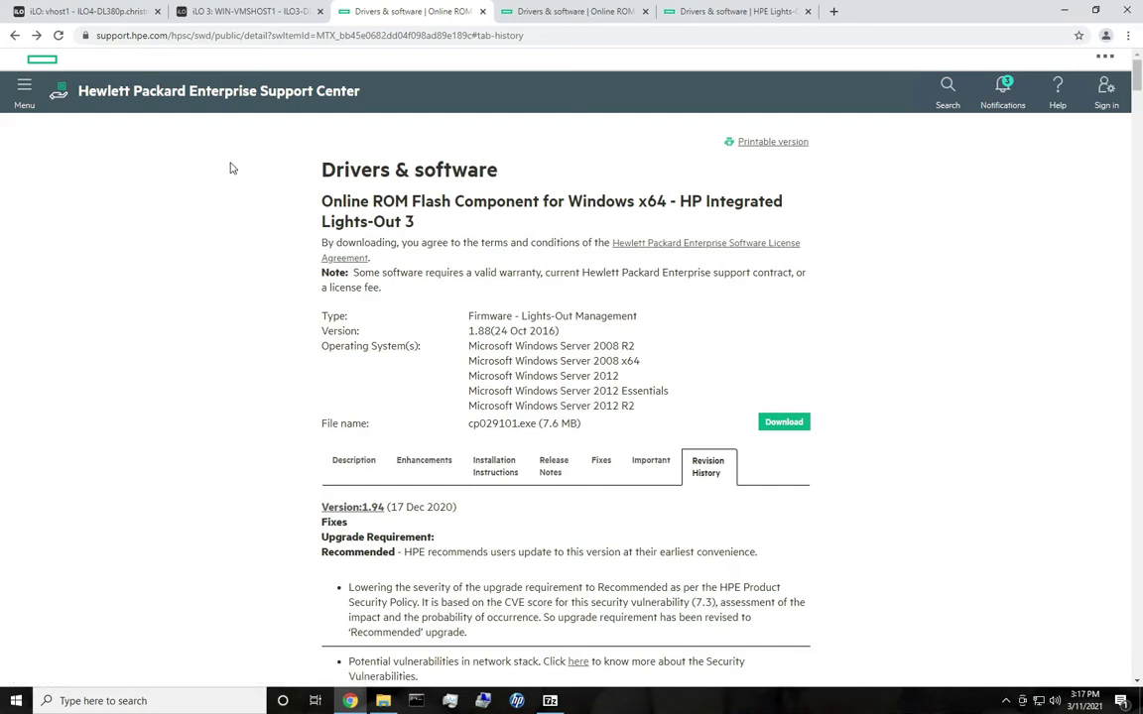
click(189, 15)
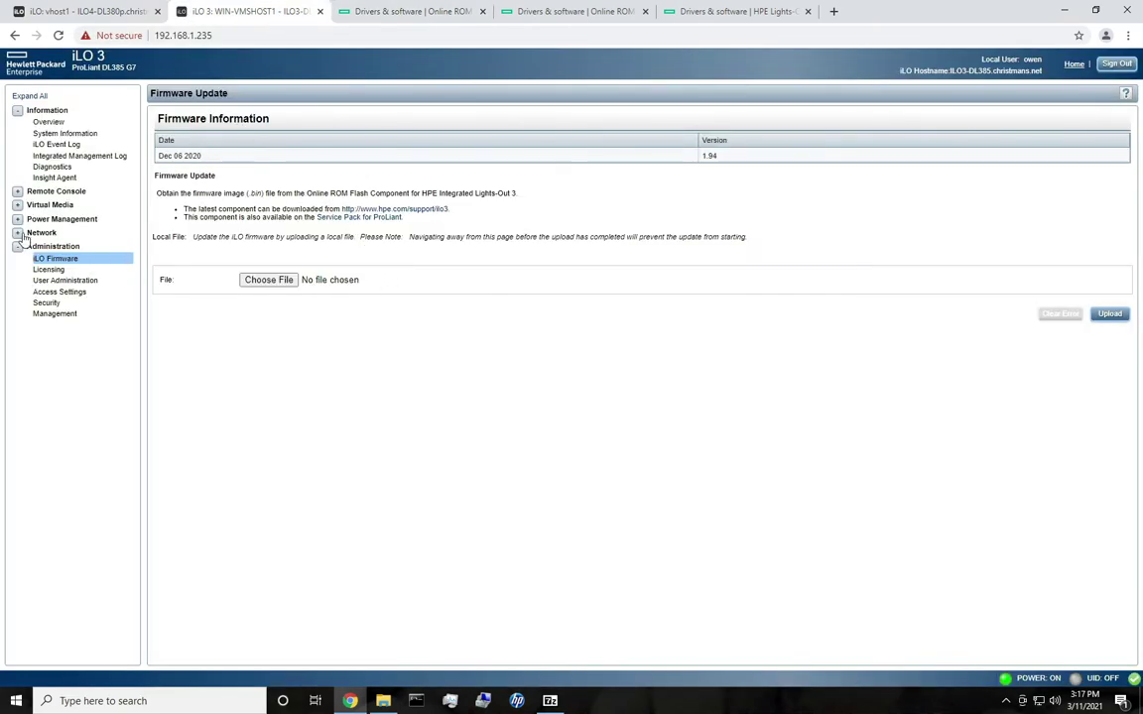
click(33, 15)
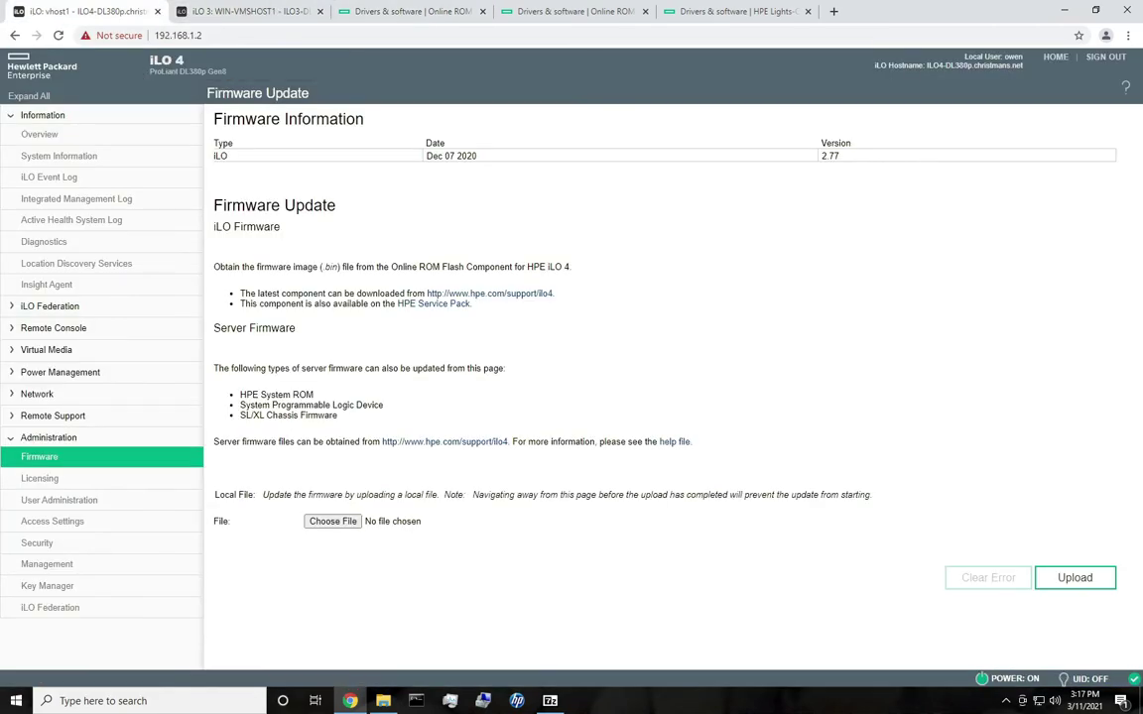
click(250, 9)
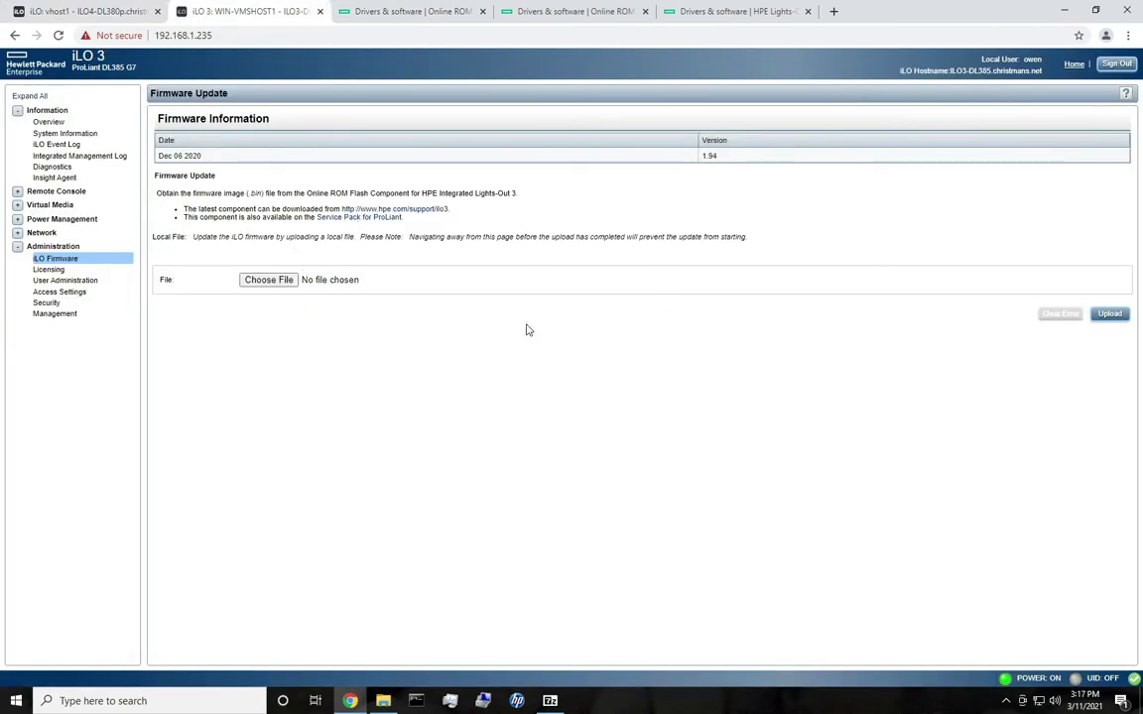
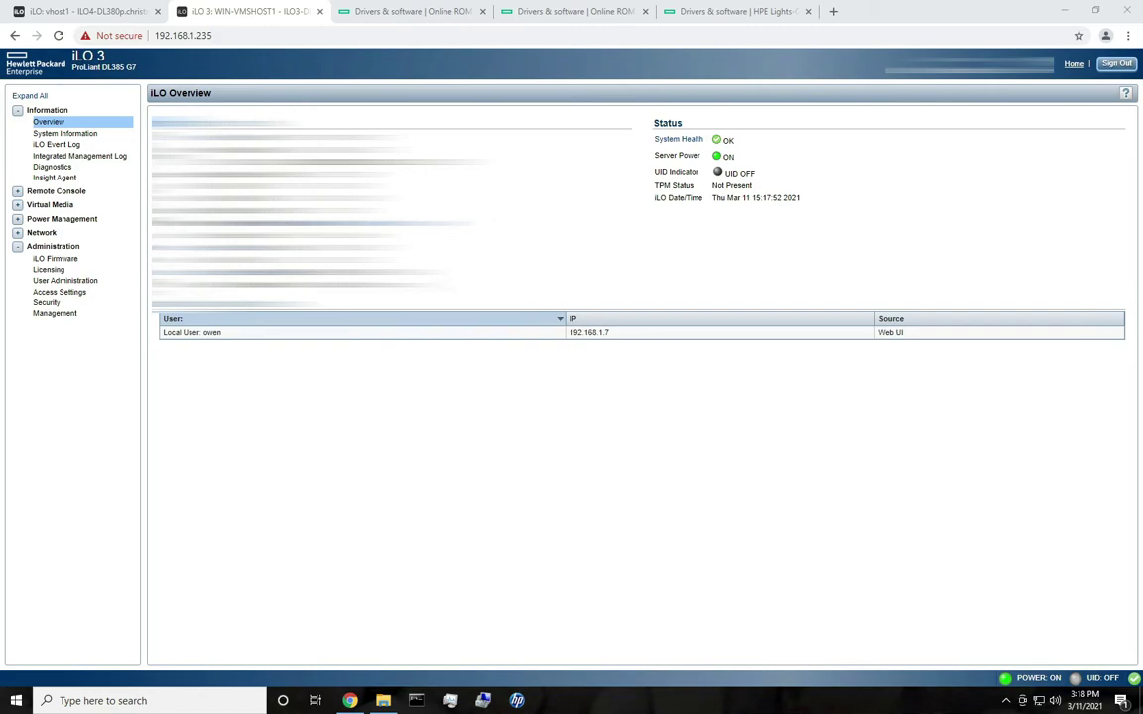
- Open the iLO 4 overview page under Information
click(52, 12)
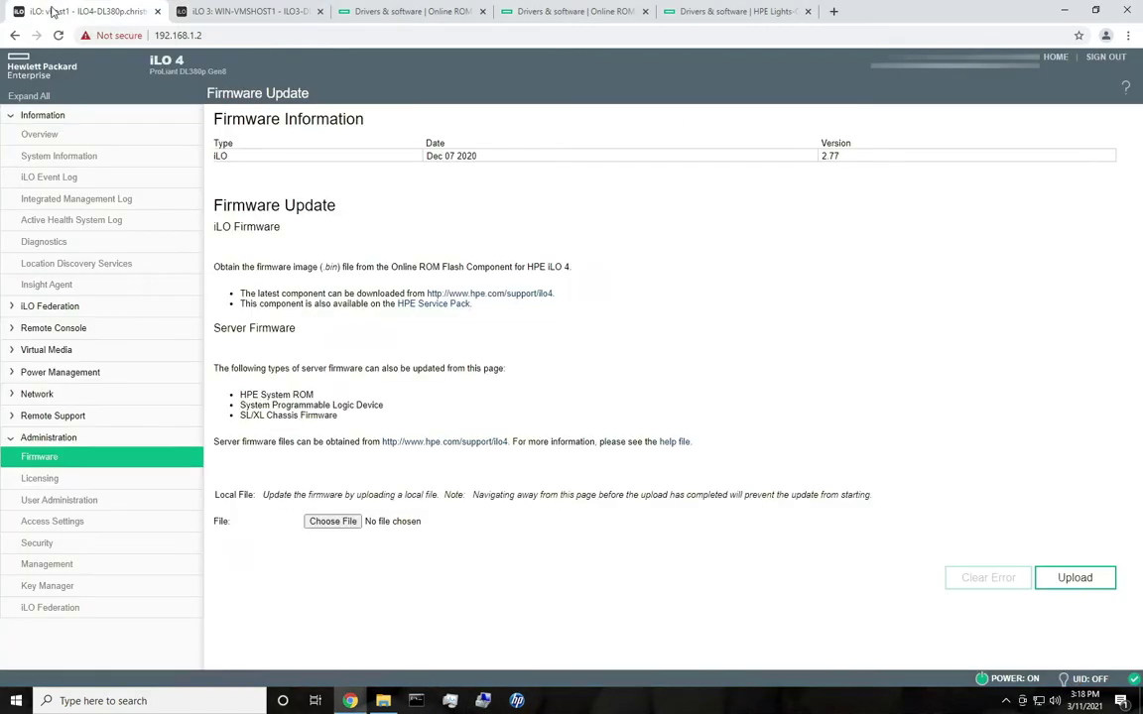
click(58, 117)
click(50, 135)
click(26, 116)
click(40, 134)
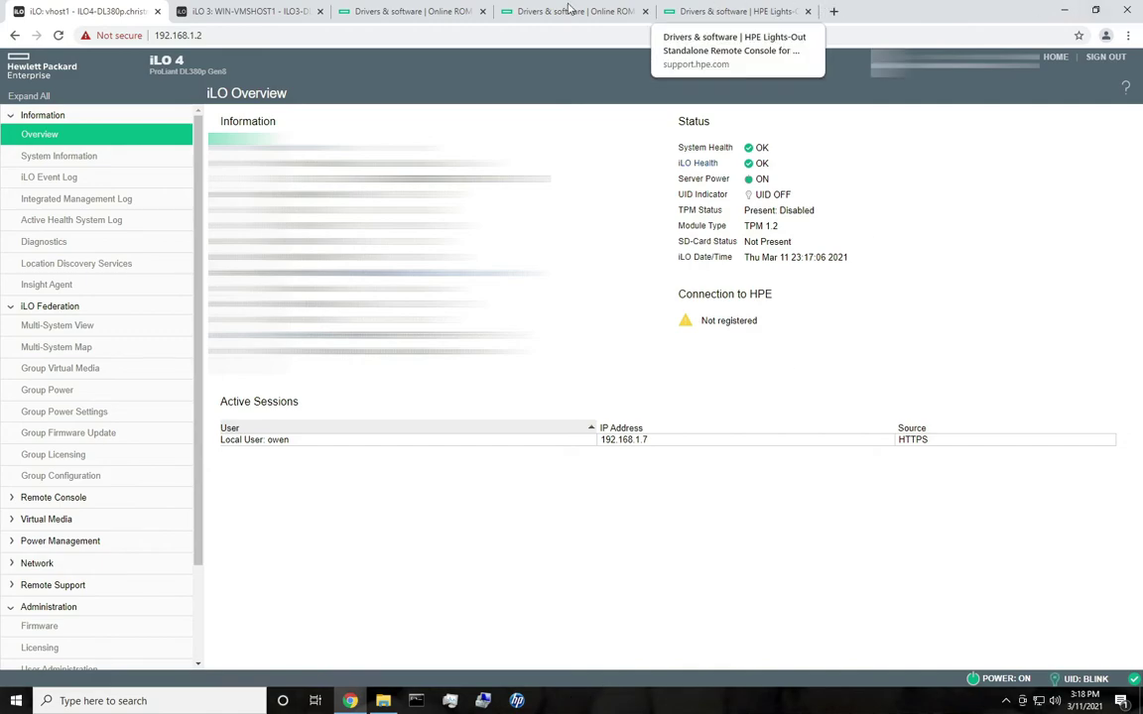
- Return to the iLO 3 overview page and discard the iLO-jirc.jnlp download
click(566, 11)
click(260, 11)
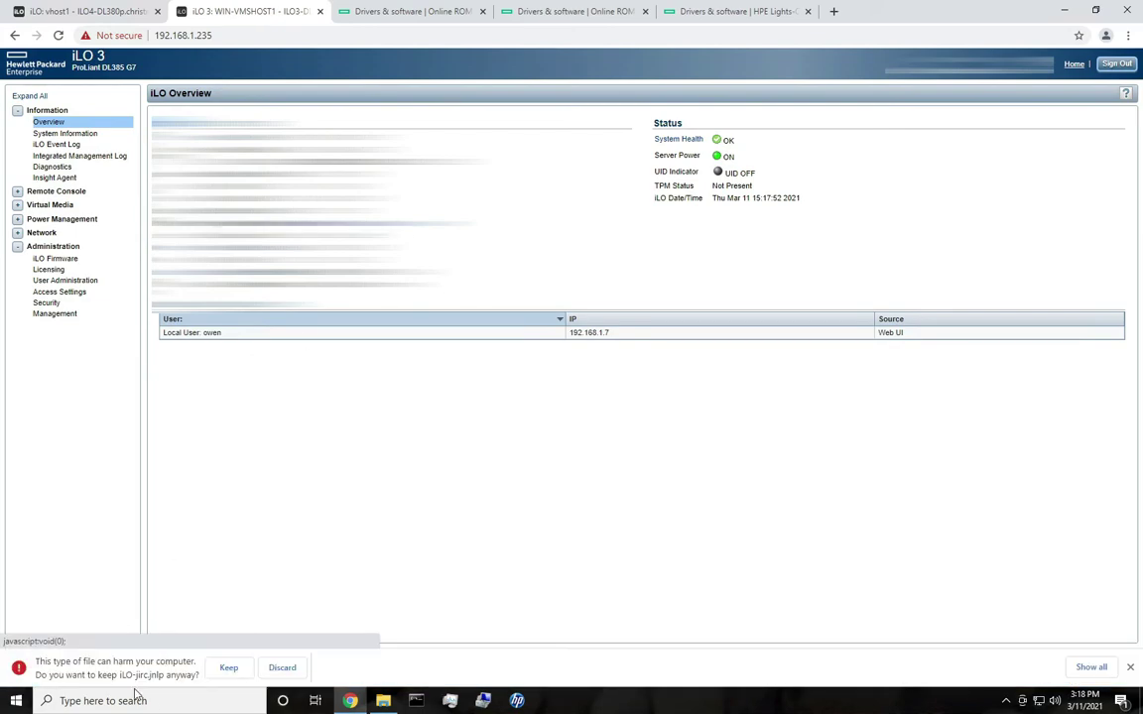
click(280, 668)
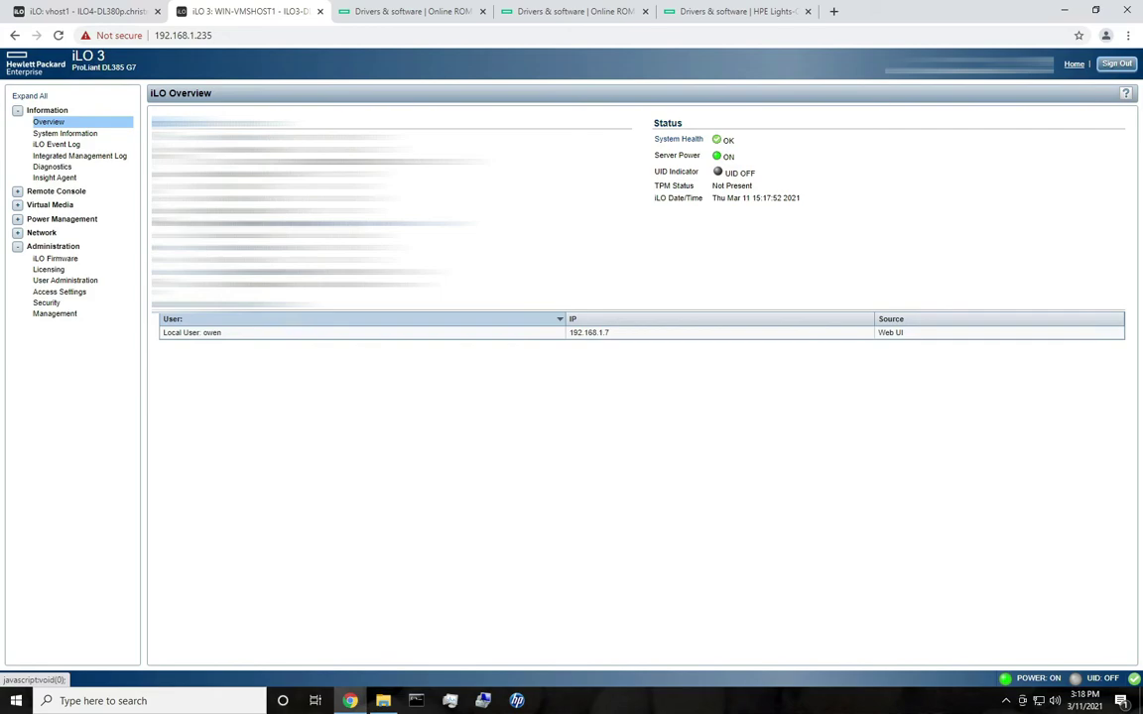
- Launch the iLO Integrated Remote Console and review the HPE Lights-Out Standalone Remote Console for Windows download page and revision history
click(511, 702)
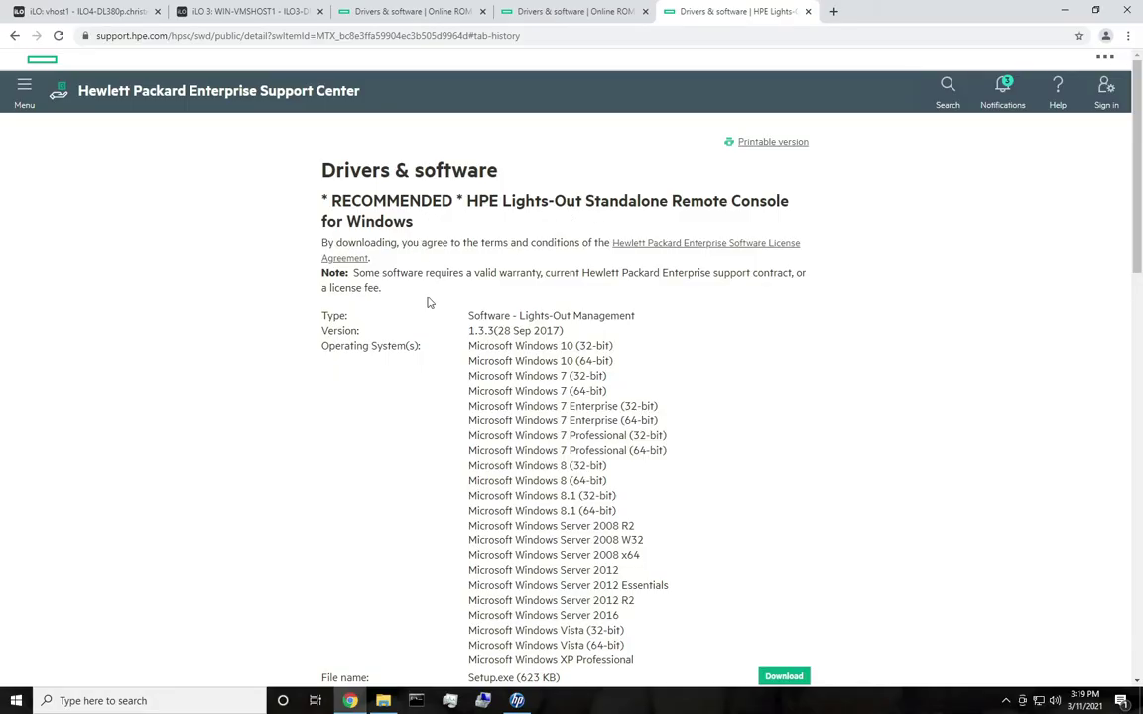
scroll(381, 416, down, 3)
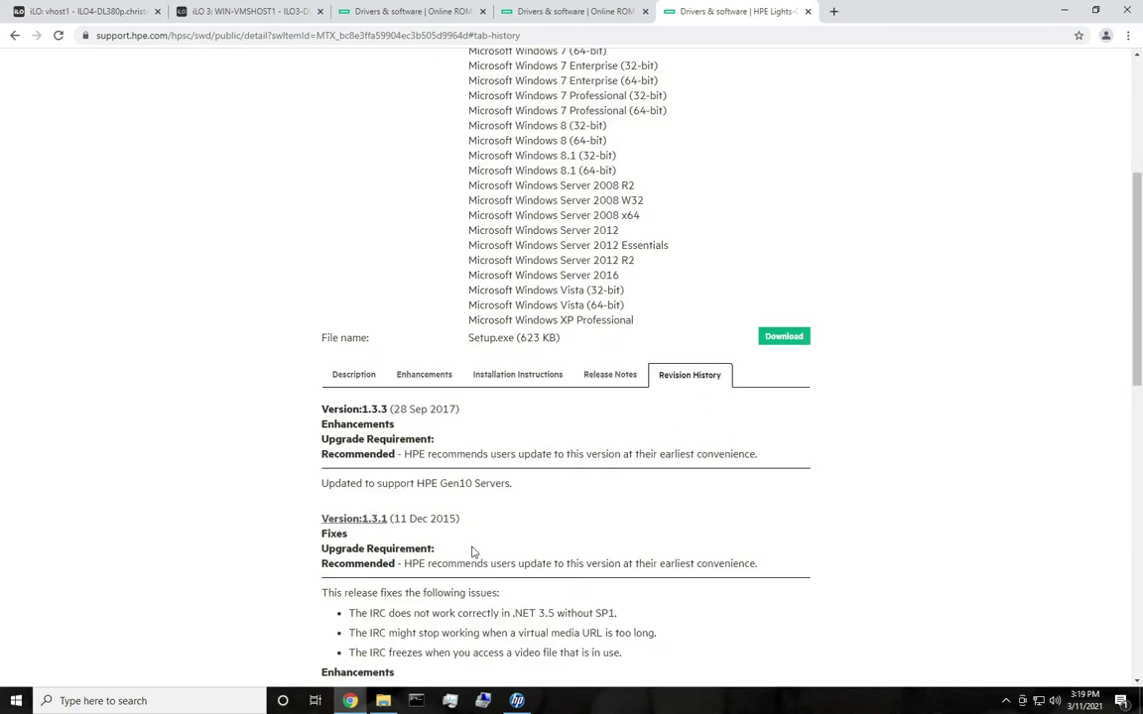
scroll(573, 520, up, 4)
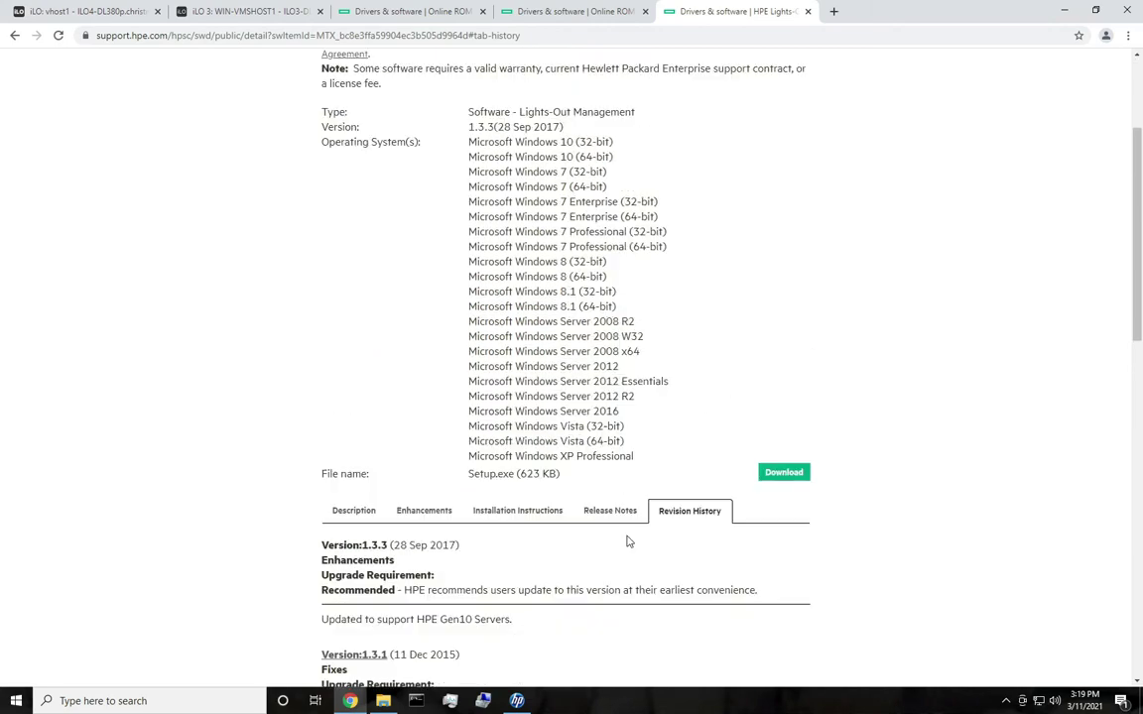
- Minimize Chrome, connect the iLO Integrated Remote Console to 192.168.1.235, and maximize the console window
click(1064, 9)
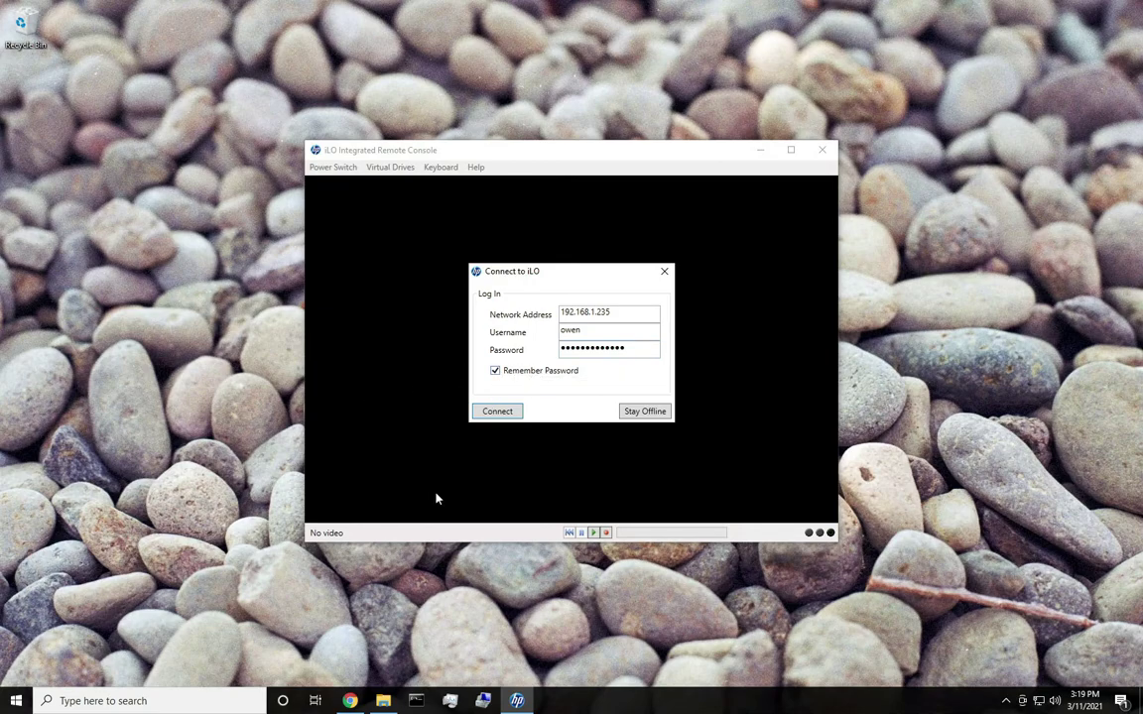
click(494, 412)
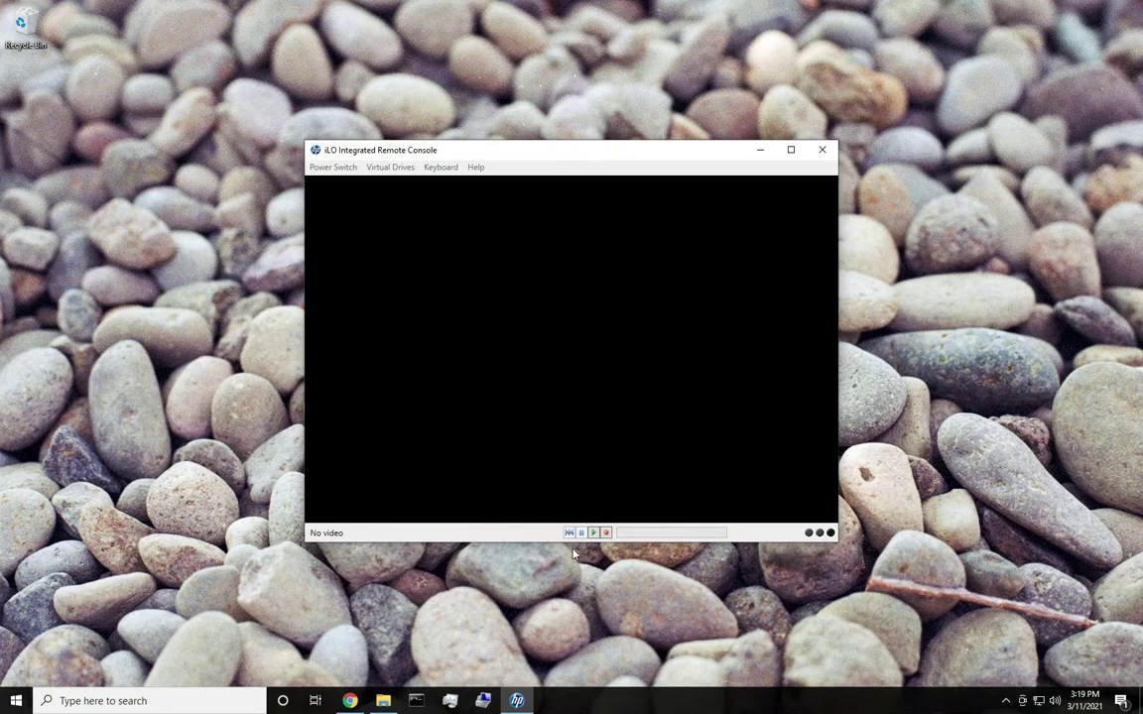
click(784, 156)
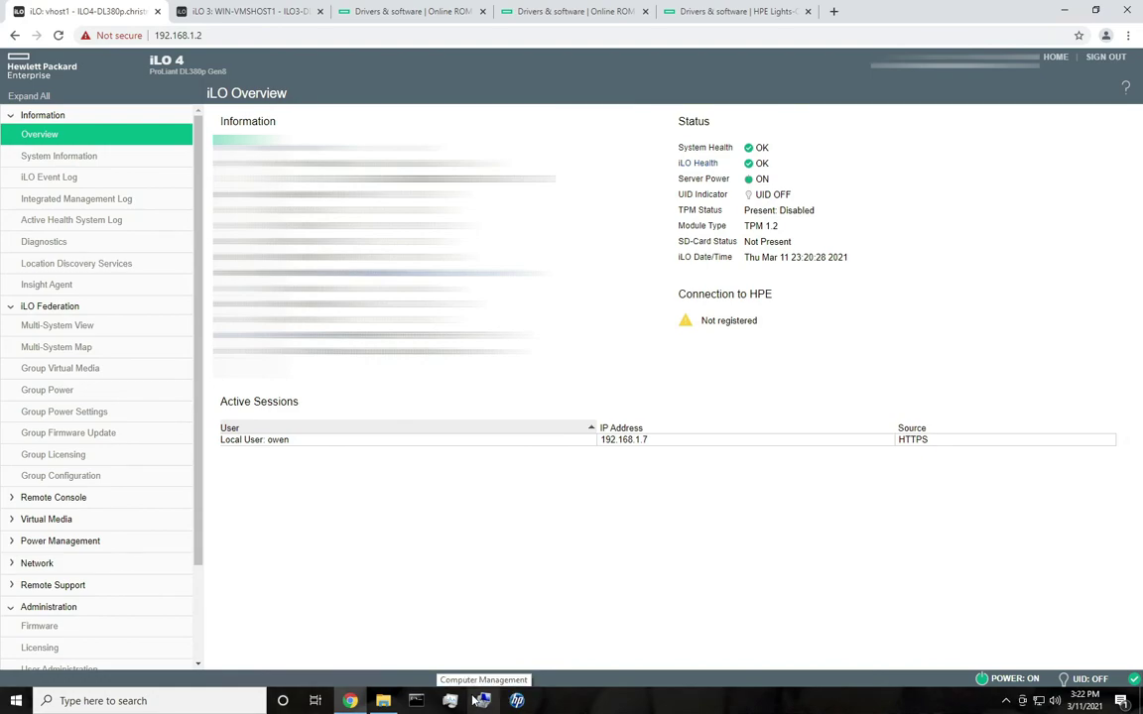
- In File Explorer, browse to the iLO Firmware folder on the Z: network drive, review its files, and close the window
click(397, 576)
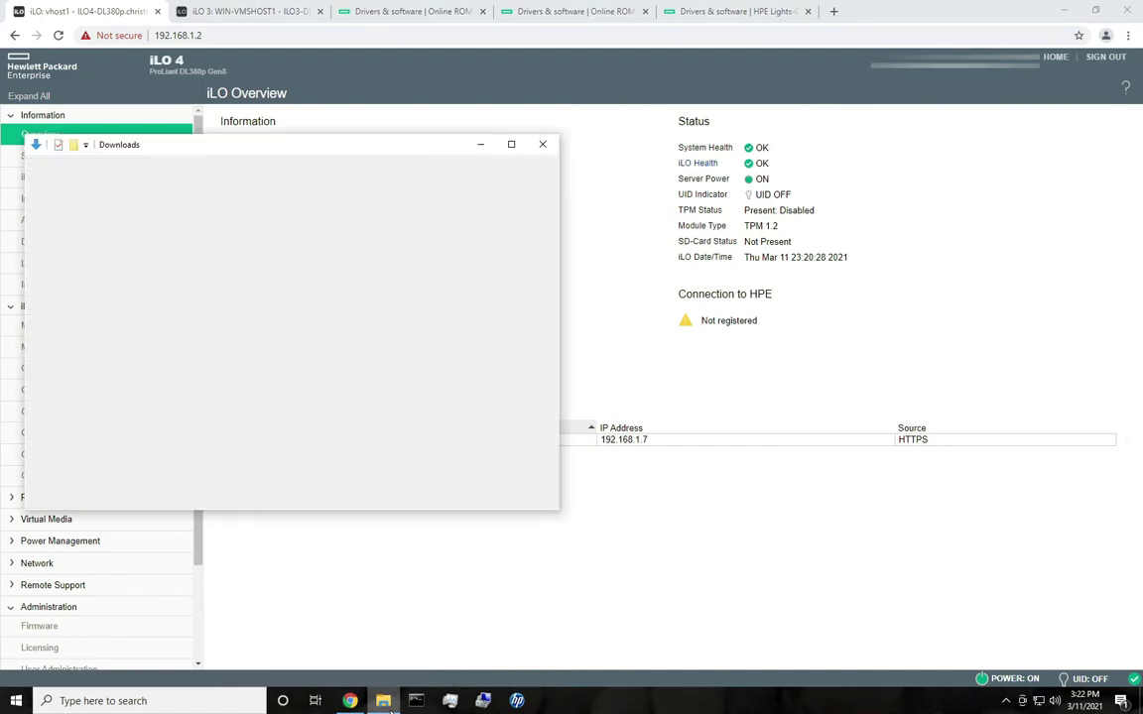
click(70, 361)
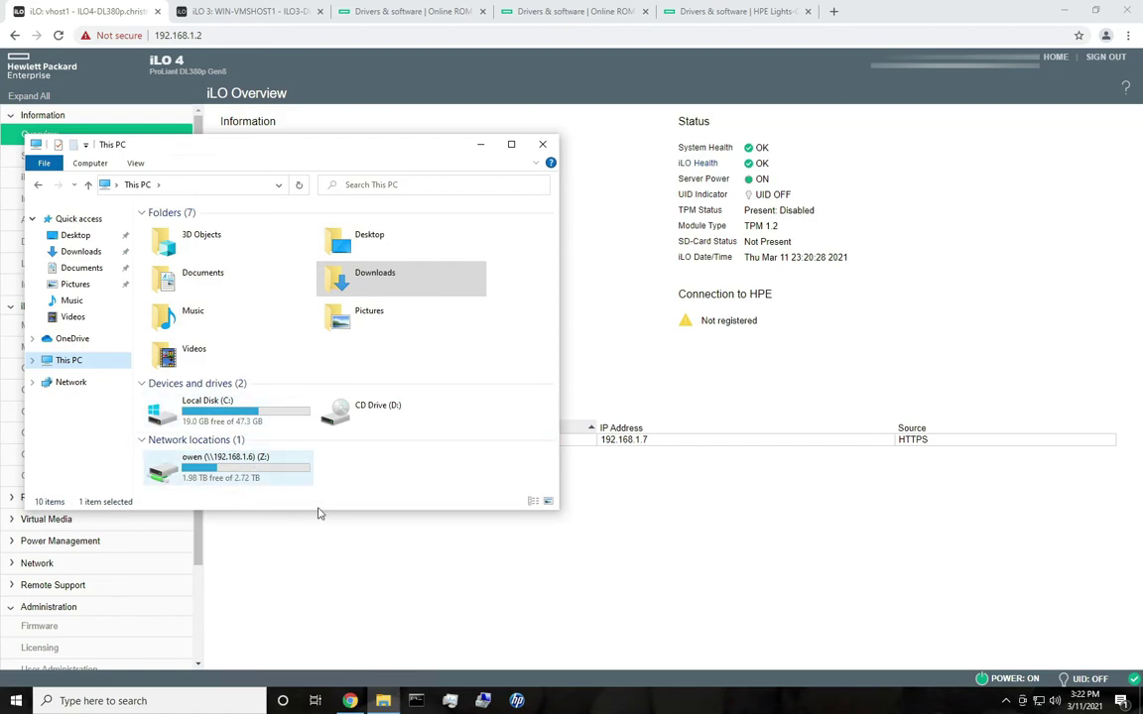
click(210, 10)
click(383, 700)
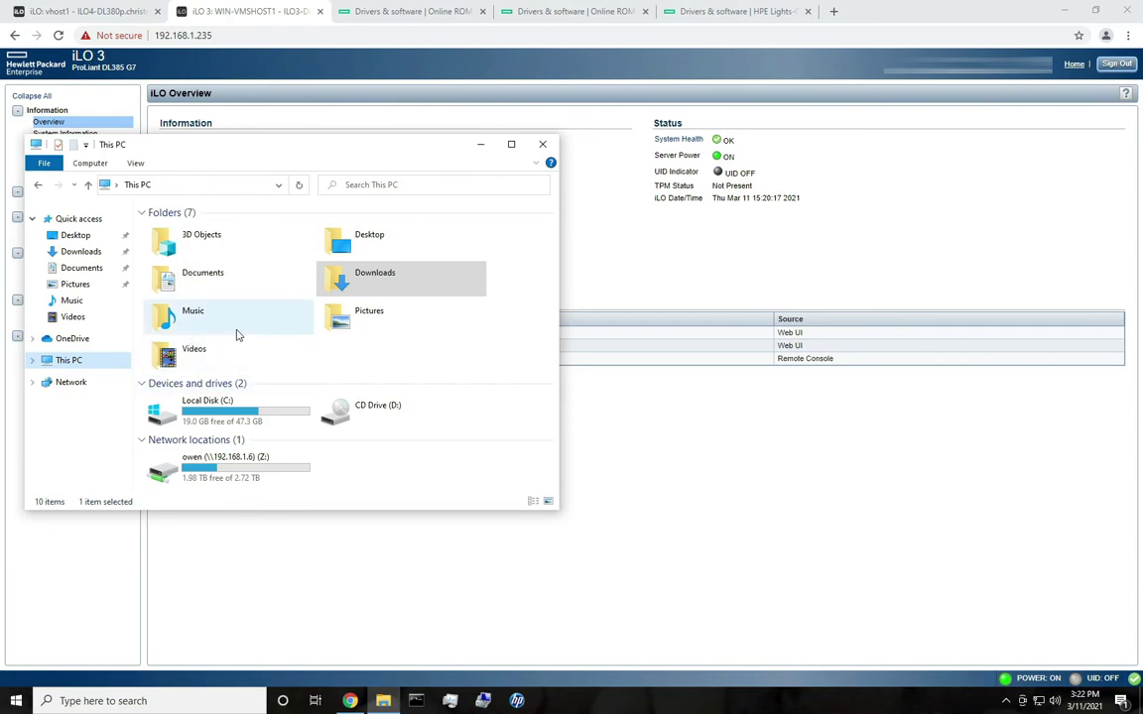
key(alt+Left)
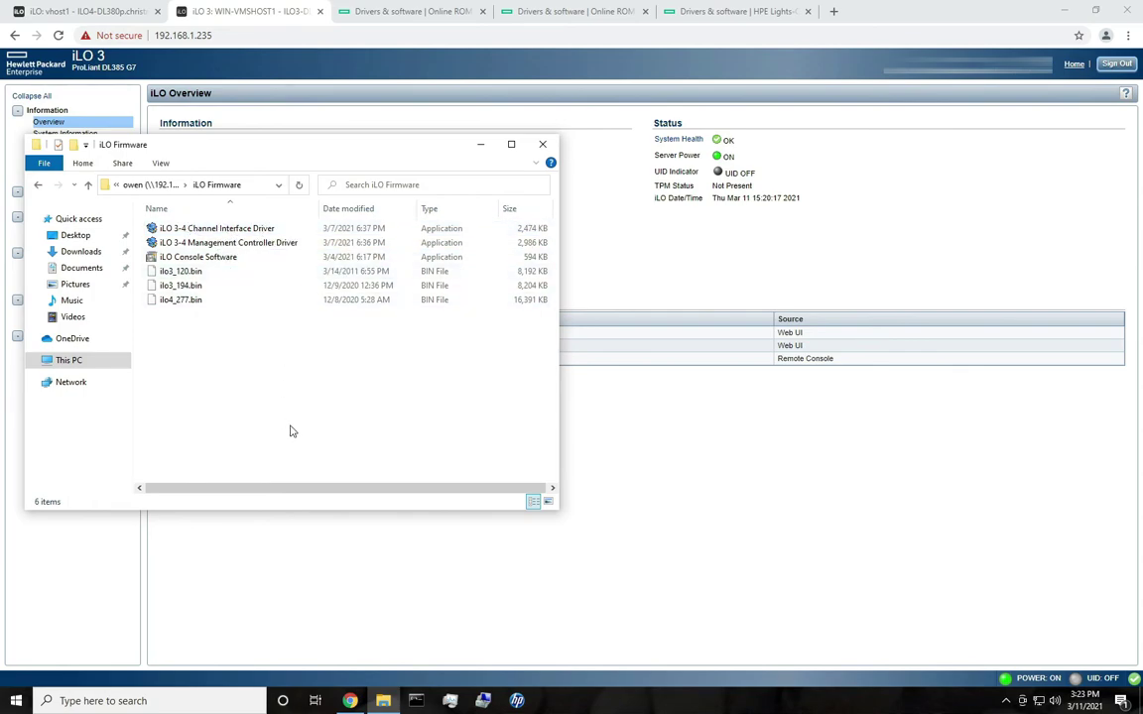
click(553, 145)
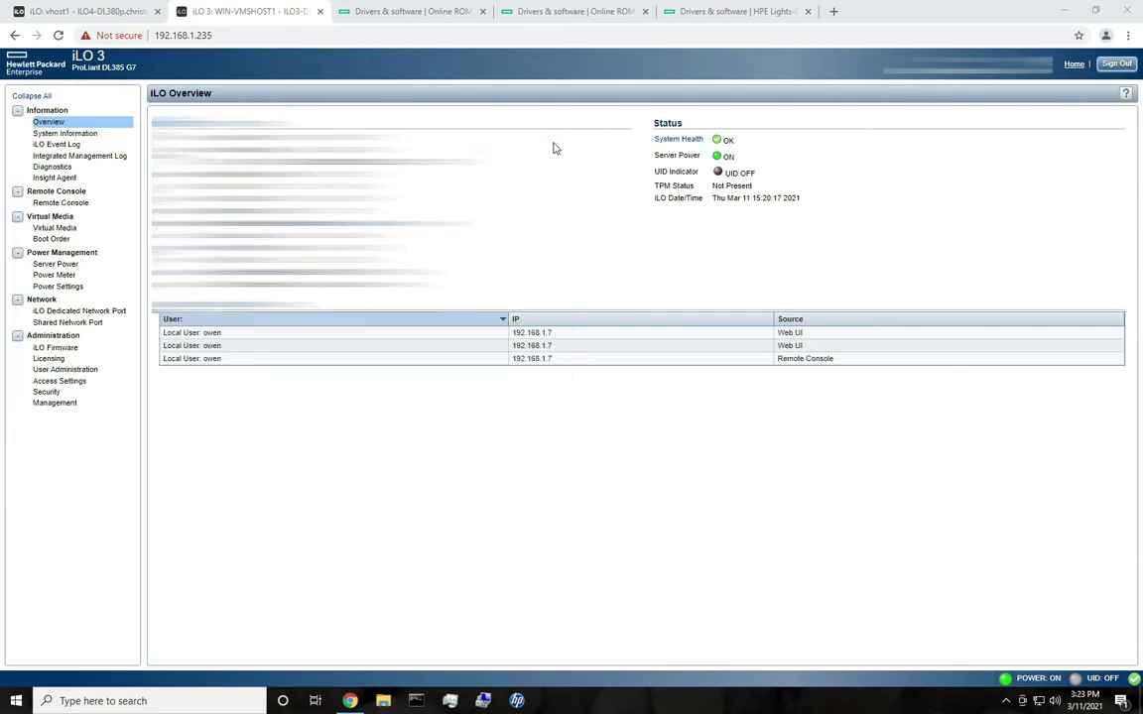
mouse_move(416, 4)
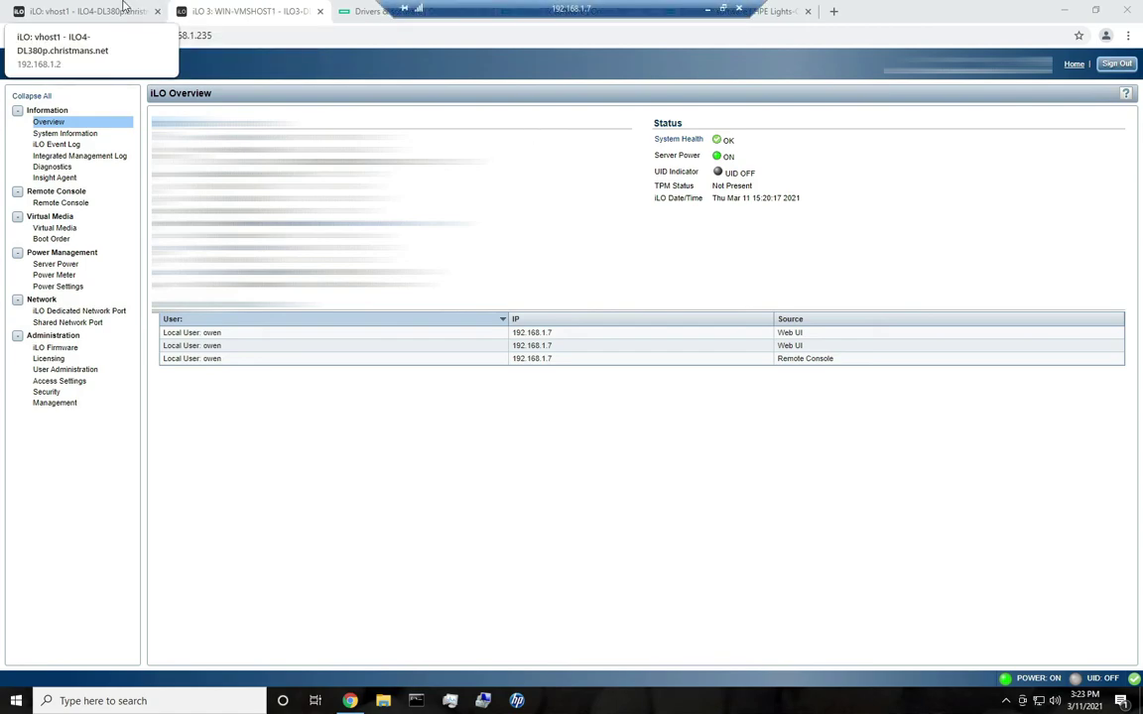